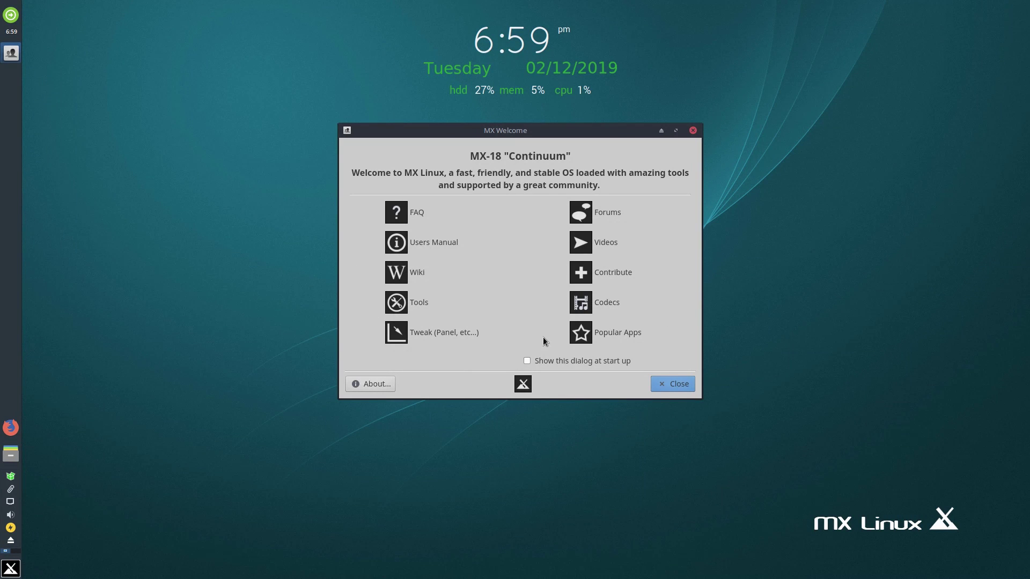
- Enable showing the welcome dialog at start up, and disable it again
{"action": "left_click", "coordinate": [528, 362]}
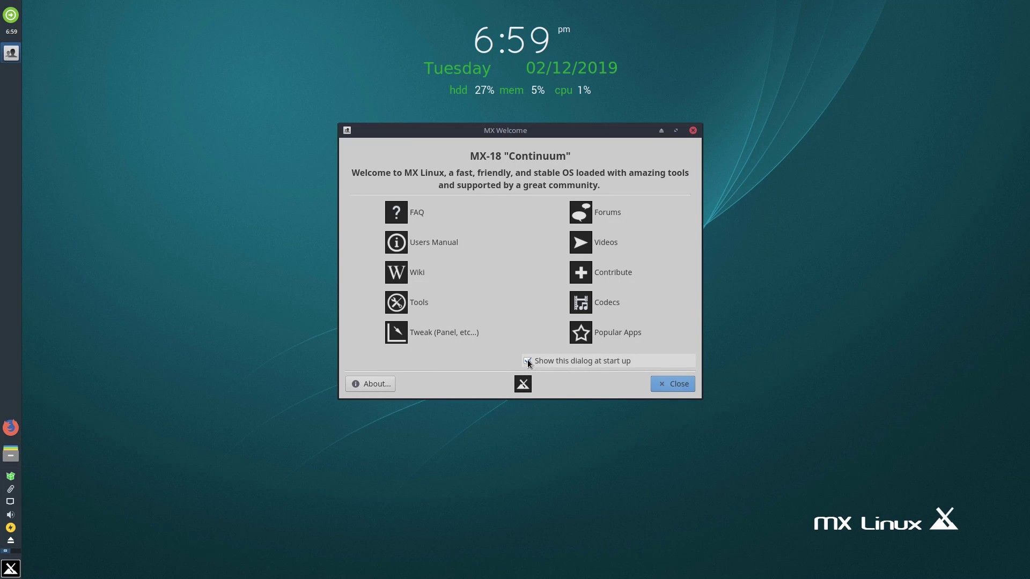
{"action": "left_click", "coordinate": [528, 360]}
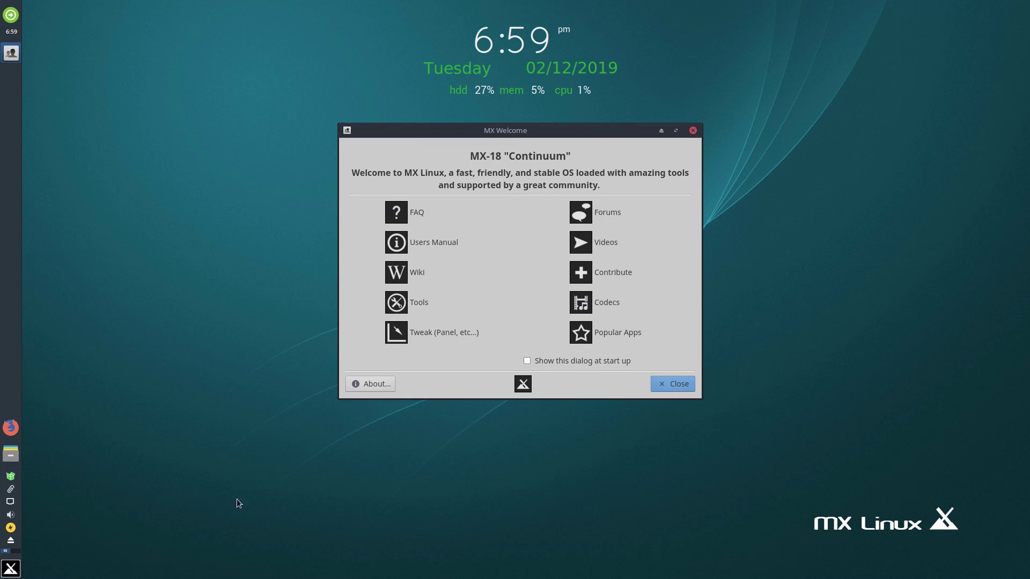
- Search the applications menu for "mxwe" to locate MX Welcome, and dismiss the menu without launching it
{"action": "left_click", "coordinate": [11, 568]}
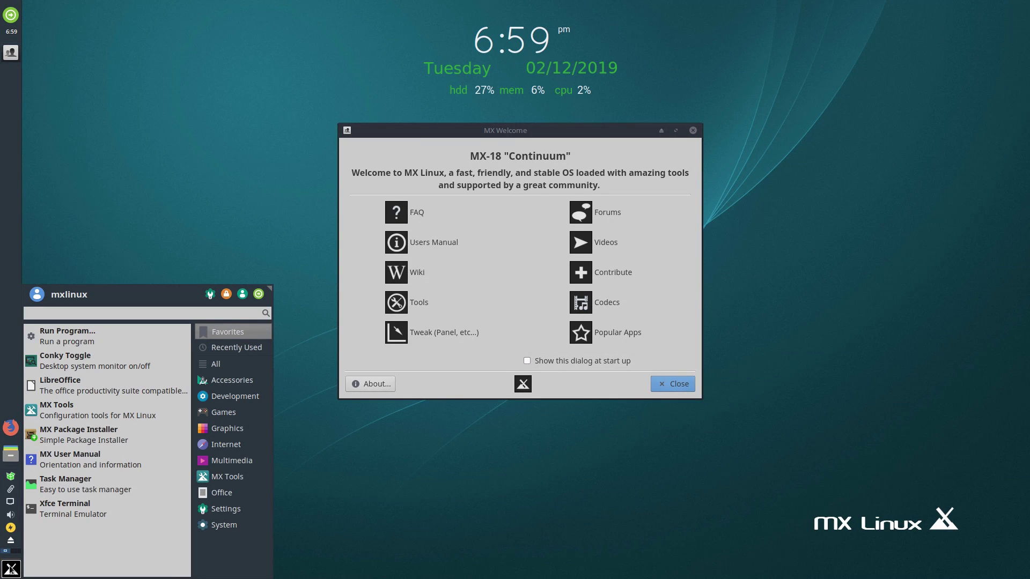
{"action": "type", "text": "mxwe"}
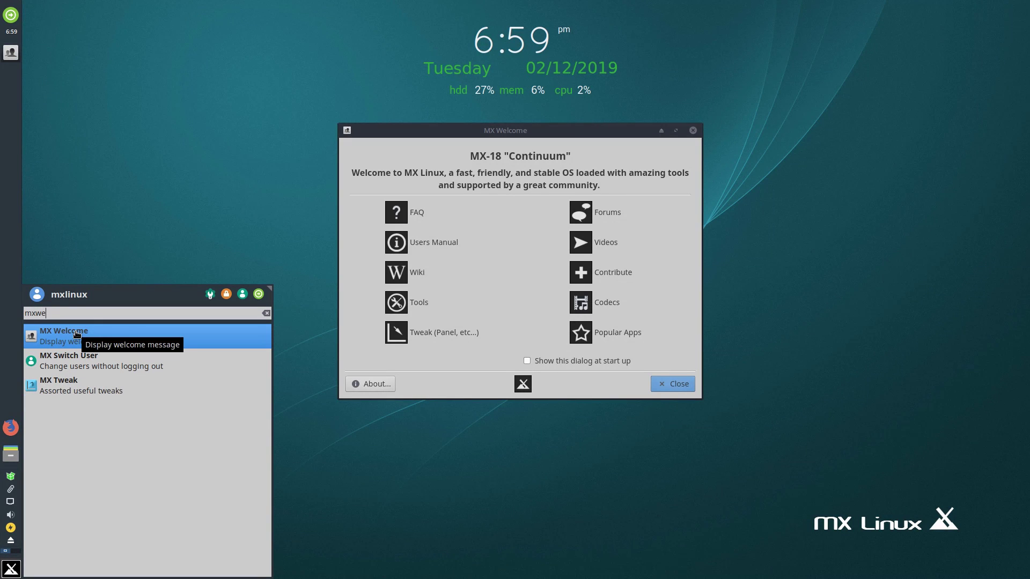
{"action": "left_click", "coordinate": [90, 273]}
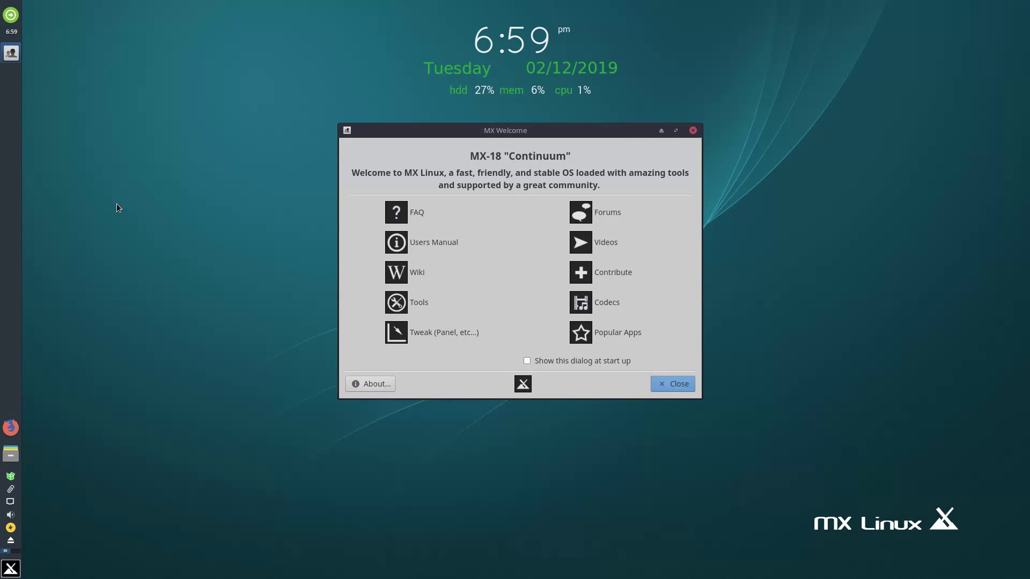
- Open MX Tools from the welcome dialog and reposition both windows, leaving the full tool list in front
{"action": "left_click", "coordinate": [402, 309]}
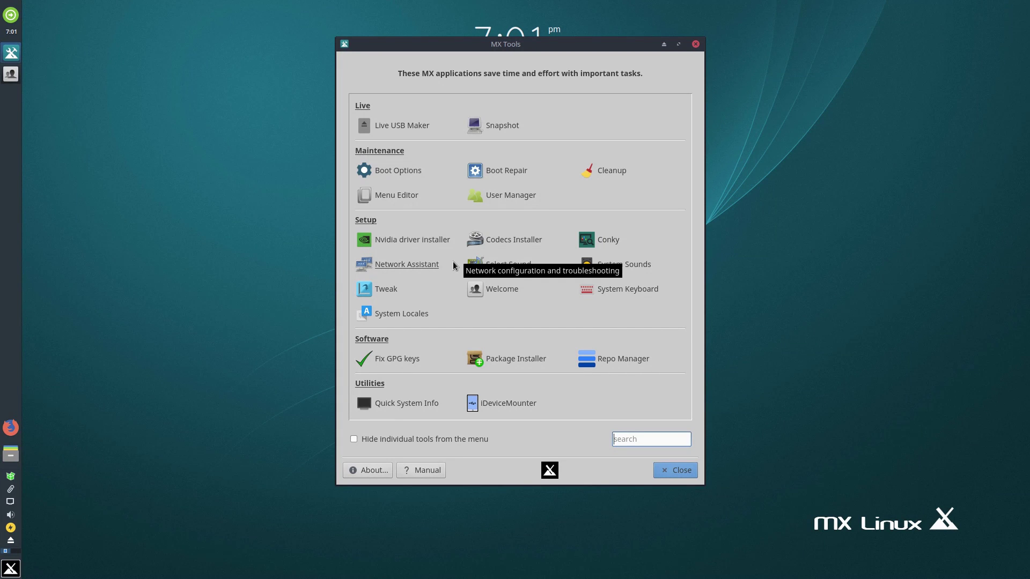
{"action": "left_click_drag", "start_coordinate": [583, 43], "coordinate": [583, 144]}
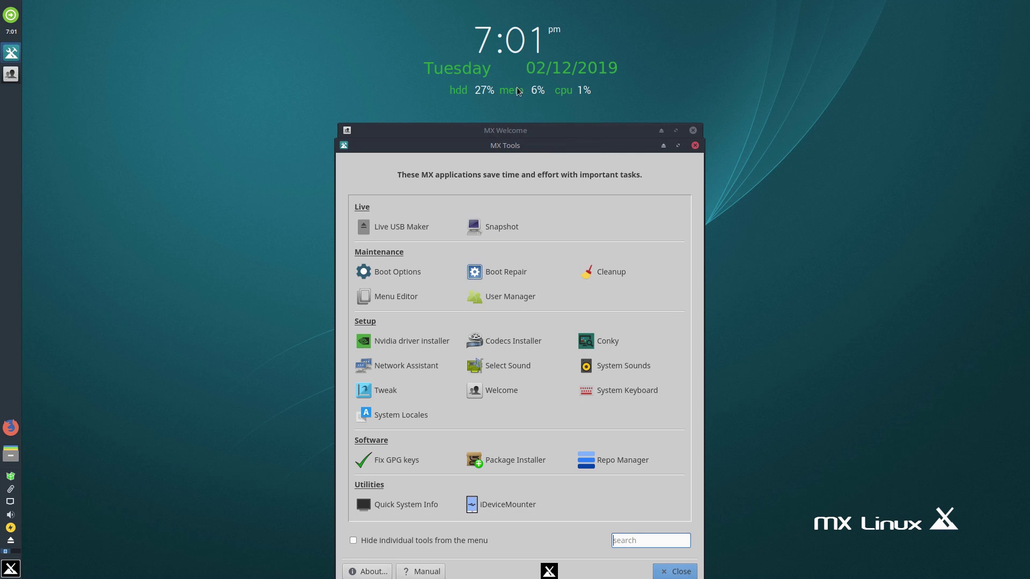
{"action": "left_click_drag", "start_coordinate": [528, 130], "coordinate": [485, 130]}
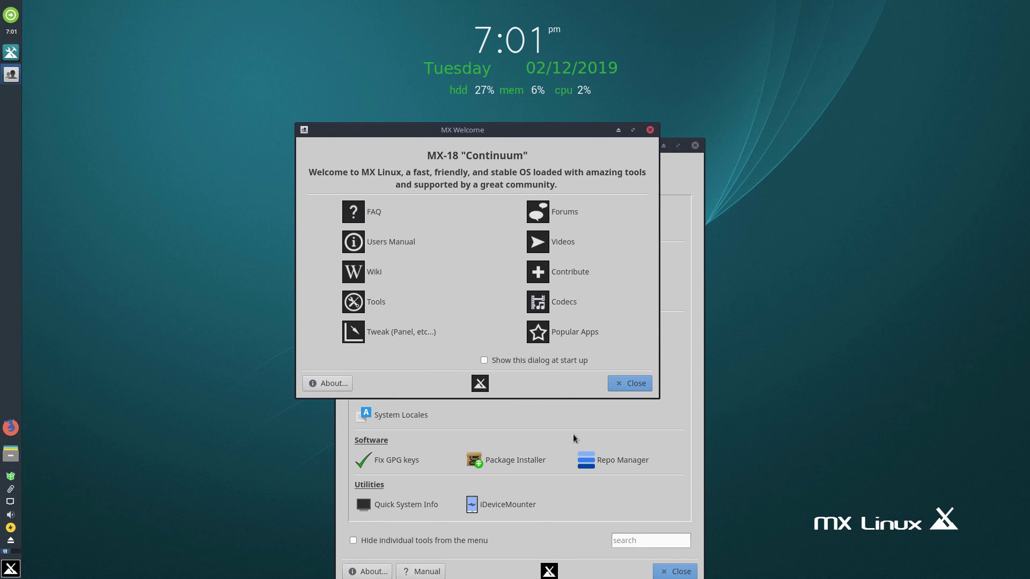
{"action": "left_click", "coordinate": [586, 200]}
{"action": "left_click_drag", "start_coordinate": [581, 144], "coordinate": [536, 96]}
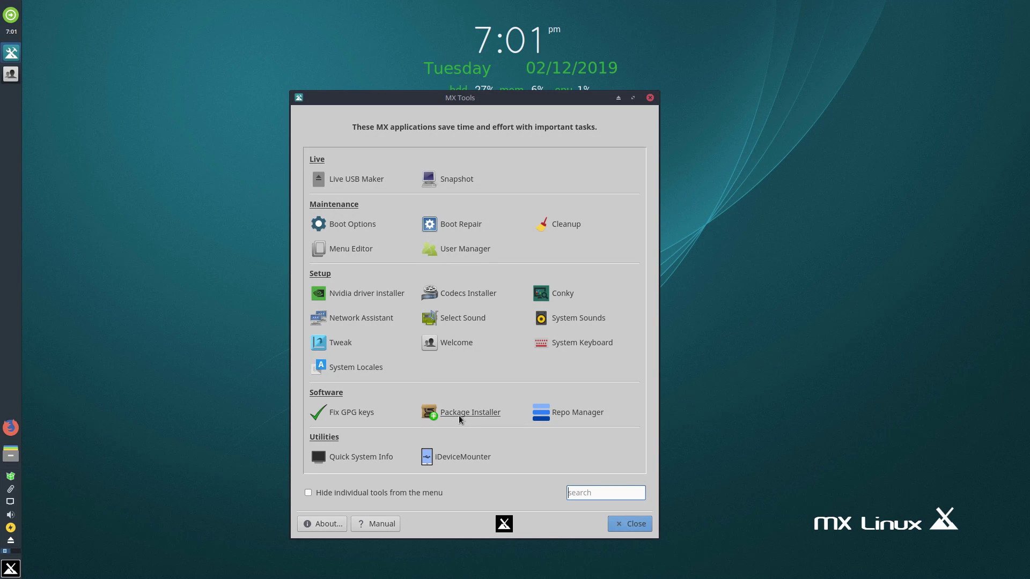
- Open the Repo Manager and authenticate with the account password
{"action": "left_click", "coordinate": [569, 413]}
{"action": "type", "text": "*******"}
{"action": "key", "text": "Return"}
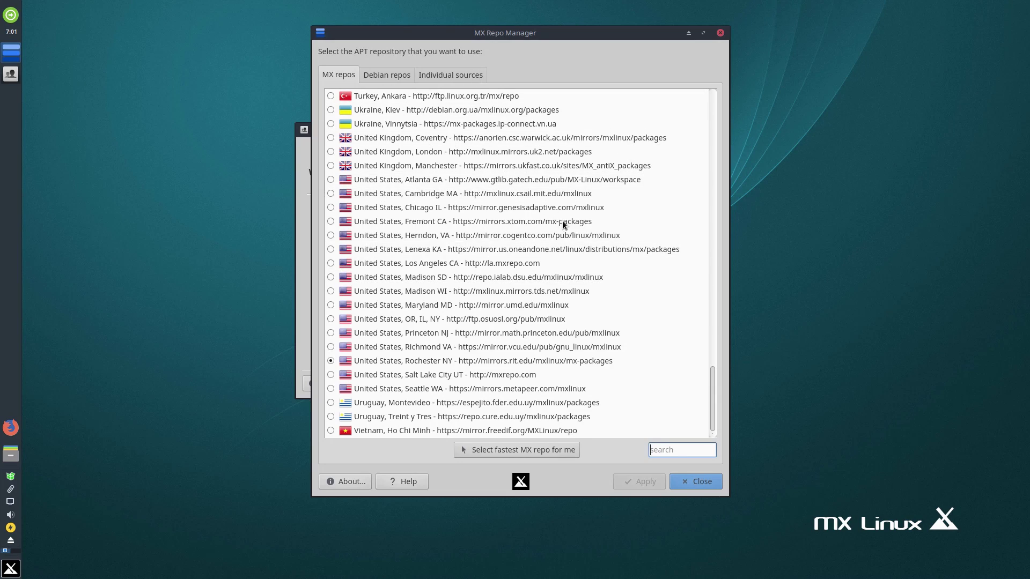
{"action": "mouse_move", "coordinate": [712, 400]}
{"action": "left_mouse_down"}
{"action": "mouse_move", "coordinate": [774, 137]}
{"action": "mouse_move", "coordinate": [766, 53]}
{"action": "mouse_move", "coordinate": [729, 195]}
{"action": "mouse_move", "coordinate": [718, 413]}
{"action": "left_mouse_up"}
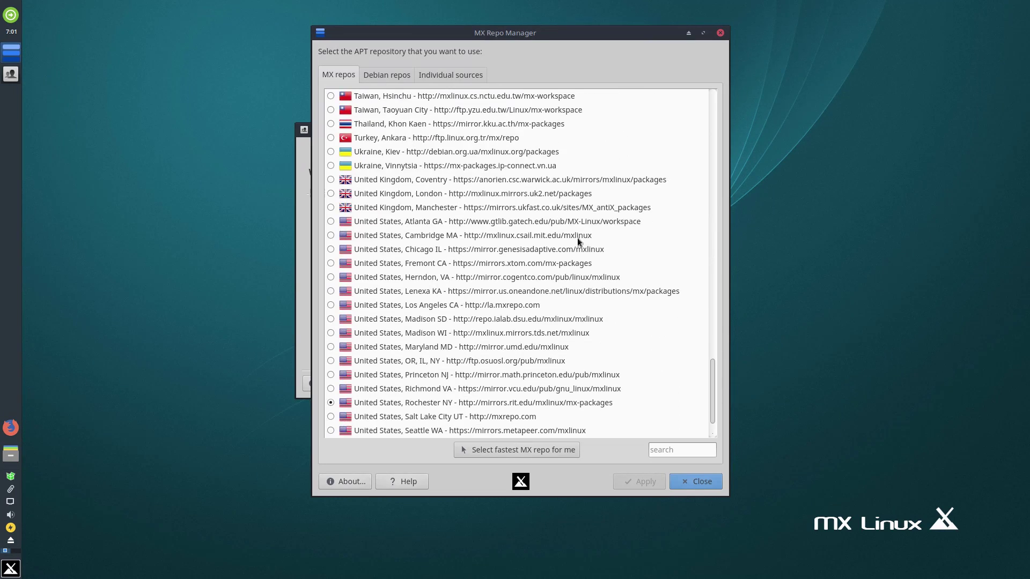
{"action": "left_click", "coordinate": [332, 234]}
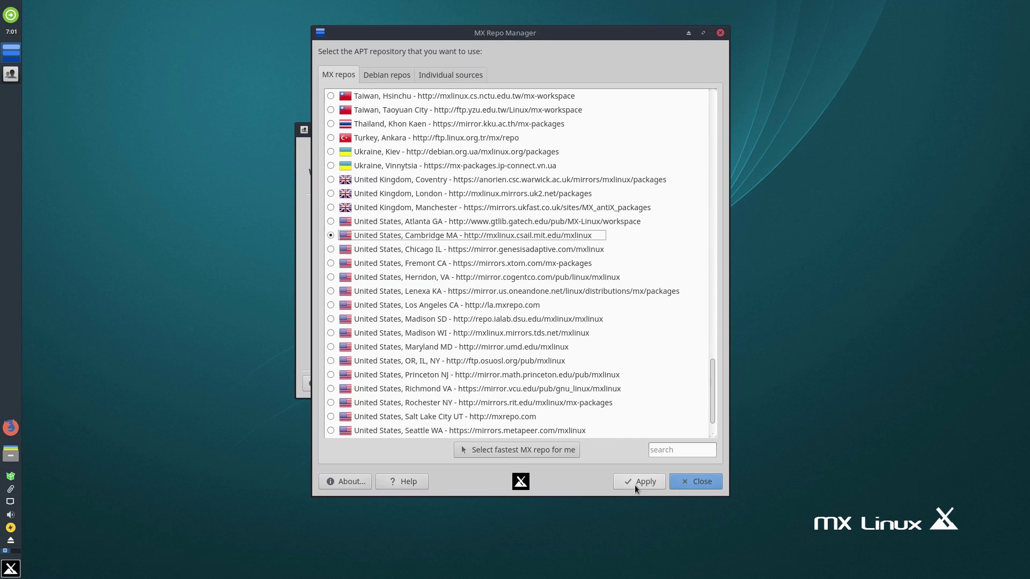
{"action": "left_click", "coordinate": [635, 485]}
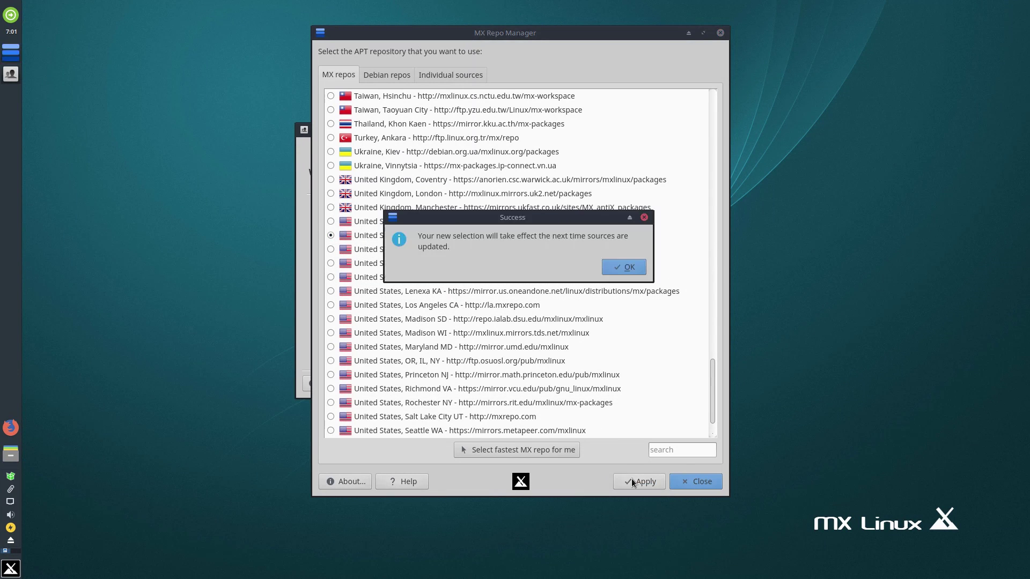
{"action": "left_click", "coordinate": [626, 268]}
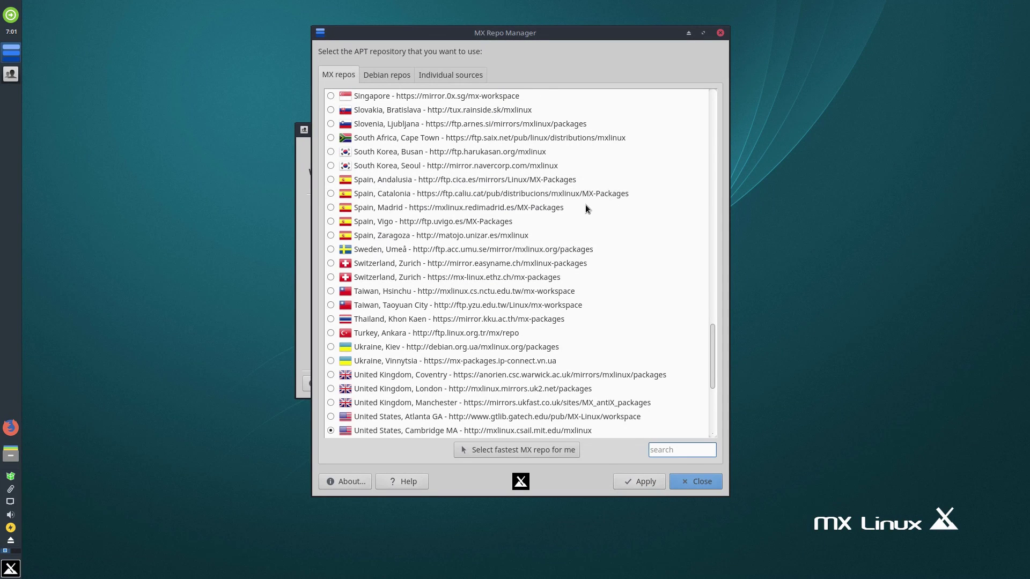
- Review the MX mirrors, Debian repos and individual sources, and close the Repo Manager and MX Tools
{"action": "scroll", "coordinate": [635, 261], "scroll_direction": "up", "scroll_amount": 3}
{"action": "left_click_drag", "start_coordinate": [712, 339], "coordinate": [704, 98]}
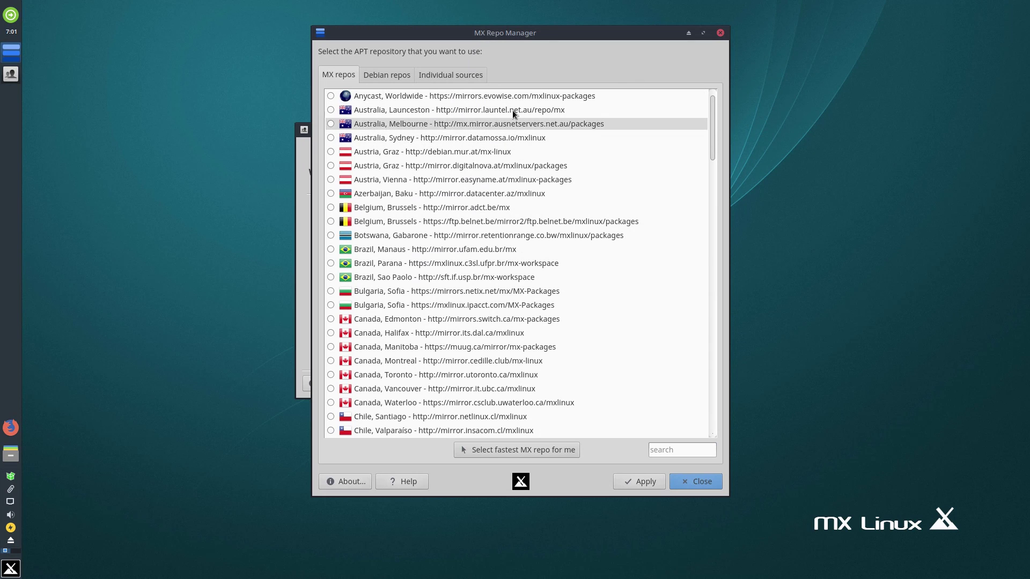
{"action": "left_click", "coordinate": [376, 75]}
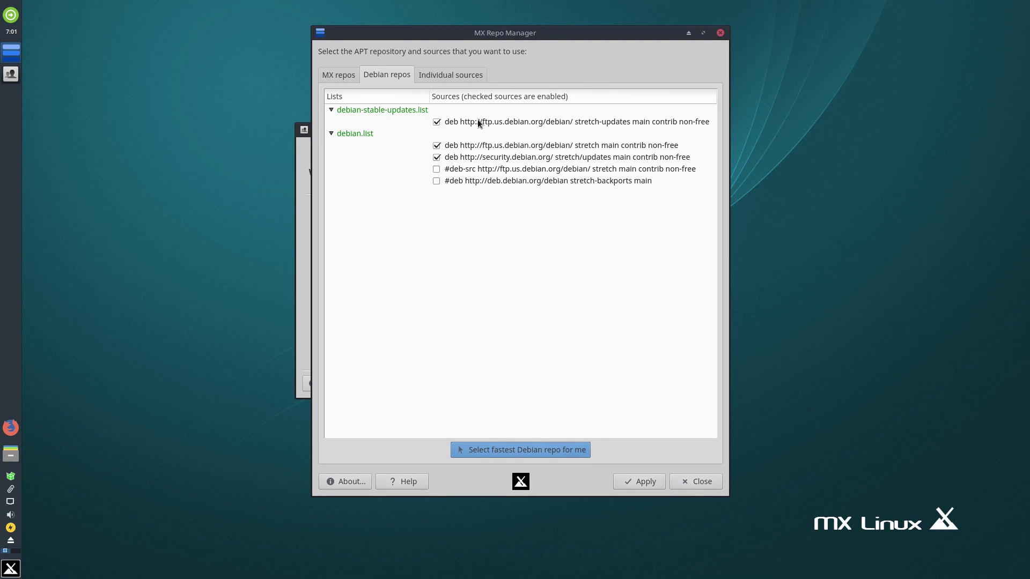
{"action": "left_click", "coordinate": [450, 76]}
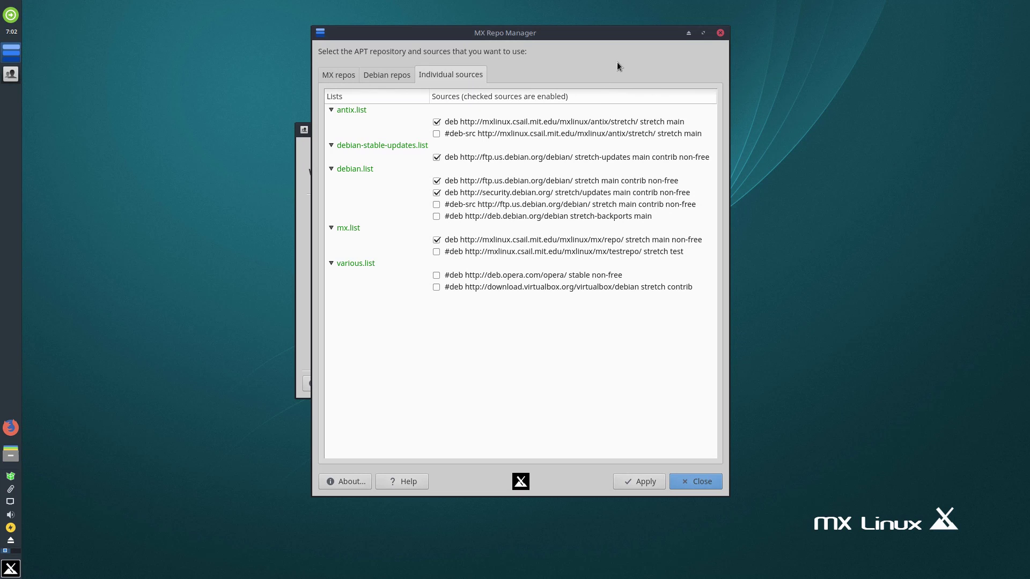
{"action": "left_click", "coordinate": [687, 485]}
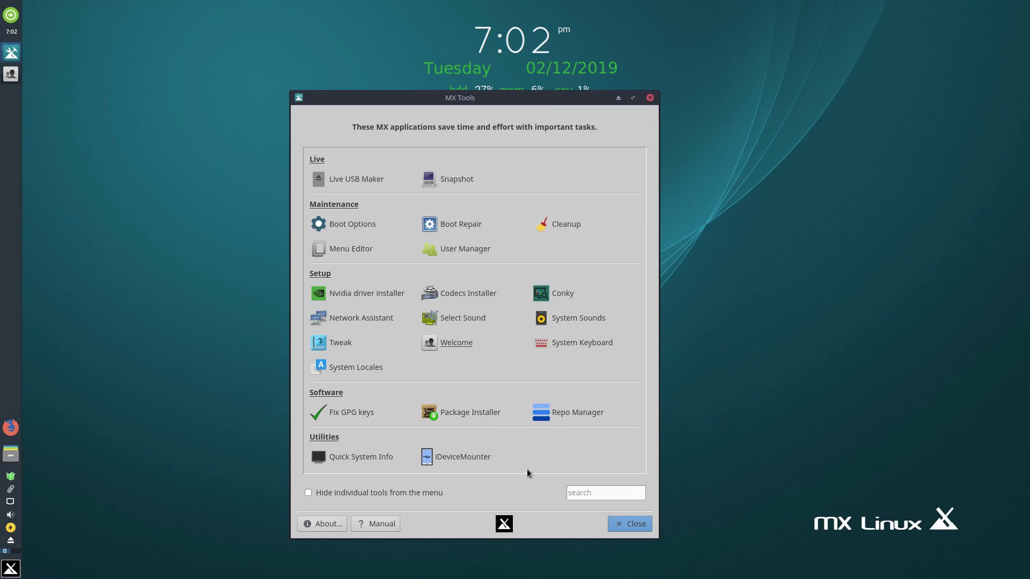
{"action": "left_click", "coordinate": [633, 531]}
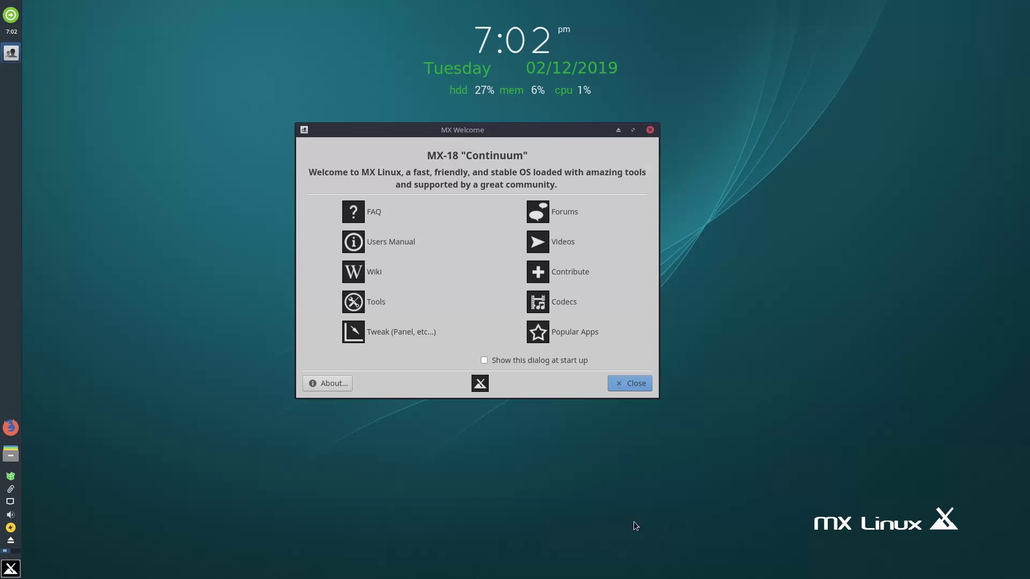
- View the codecs installer's legal notice, cancel the installation and dismiss the permissions message
{"action": "left_click", "coordinate": [554, 307]}
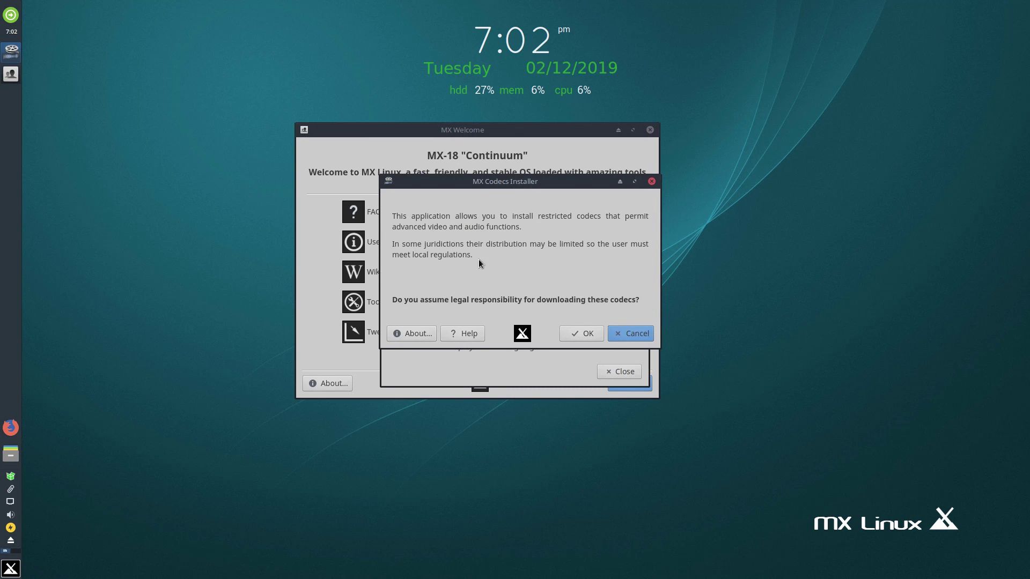
{"action": "left_click", "coordinate": [628, 333]}
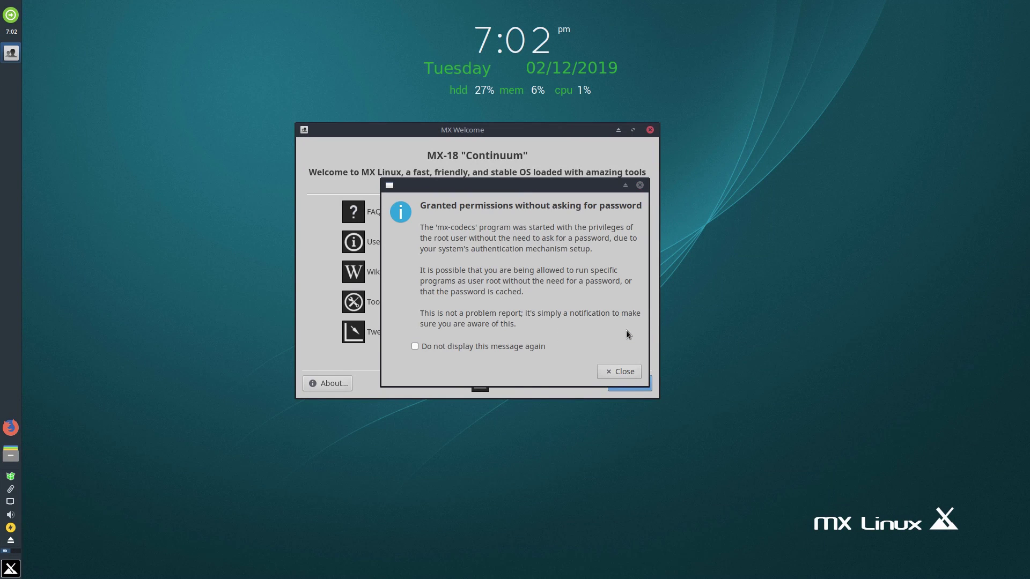
{"action": "left_click", "coordinate": [632, 368]}
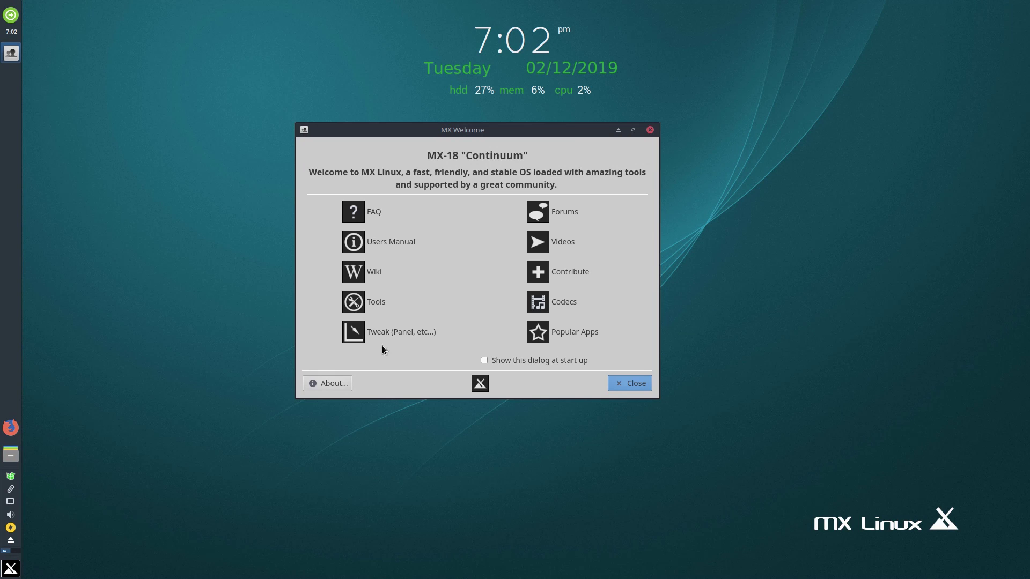
- Open MX Tweak from the welcome dialog and inspect the position choices for the vertical panel
{"action": "left_click", "coordinate": [387, 333]}
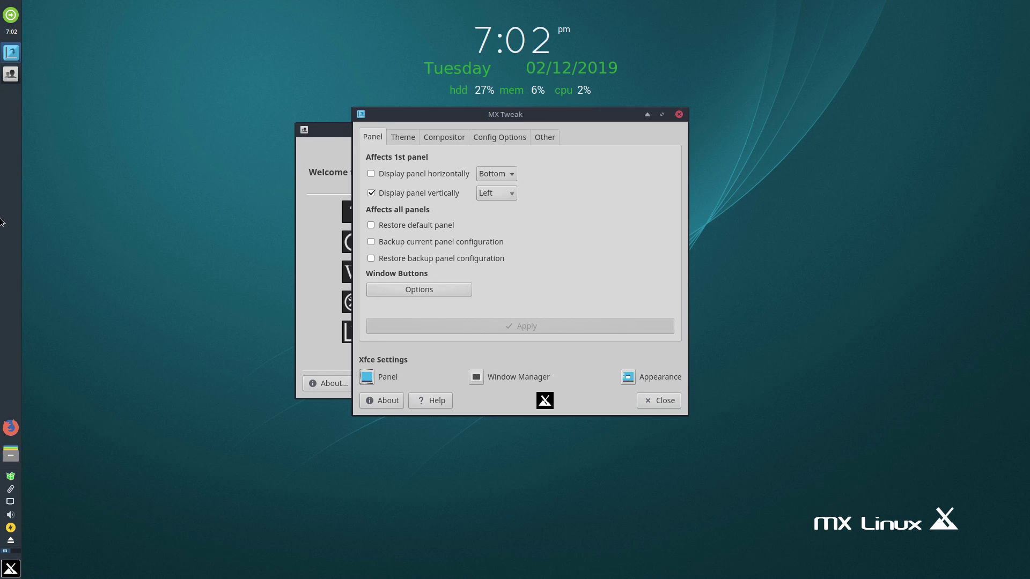
{"action": "left_click", "coordinate": [511, 195]}
{"action": "left_click", "coordinate": [504, 204]}
{"action": "left_click", "coordinate": [507, 195]}
{"action": "left_click", "coordinate": [503, 182]}
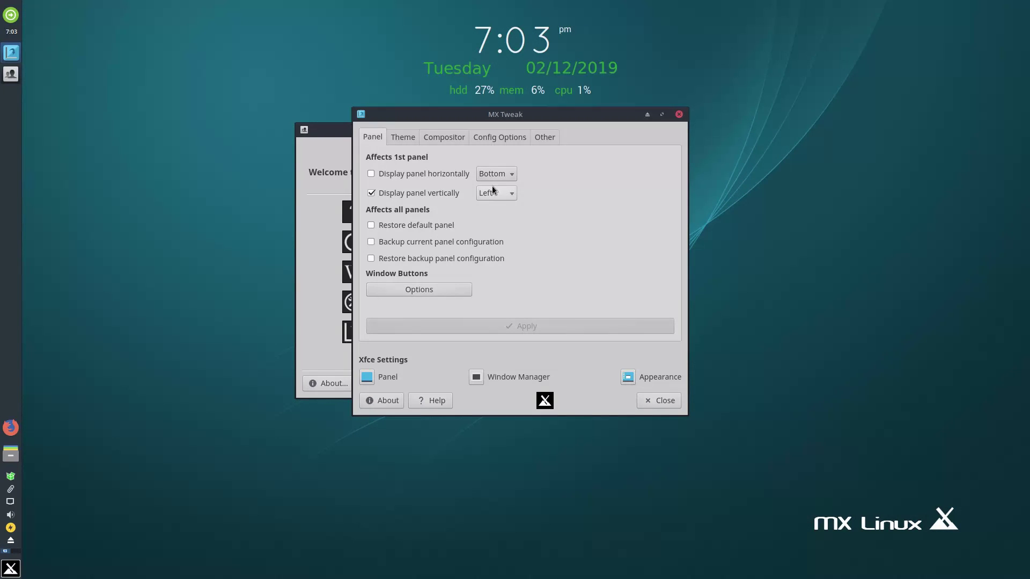
- Select horizontal display for the first panel, and return the selection to vertical display
{"action": "left_click", "coordinate": [372, 175]}
{"action": "left_click", "coordinate": [372, 193]}
{"action": "left_click", "coordinate": [375, 177]}
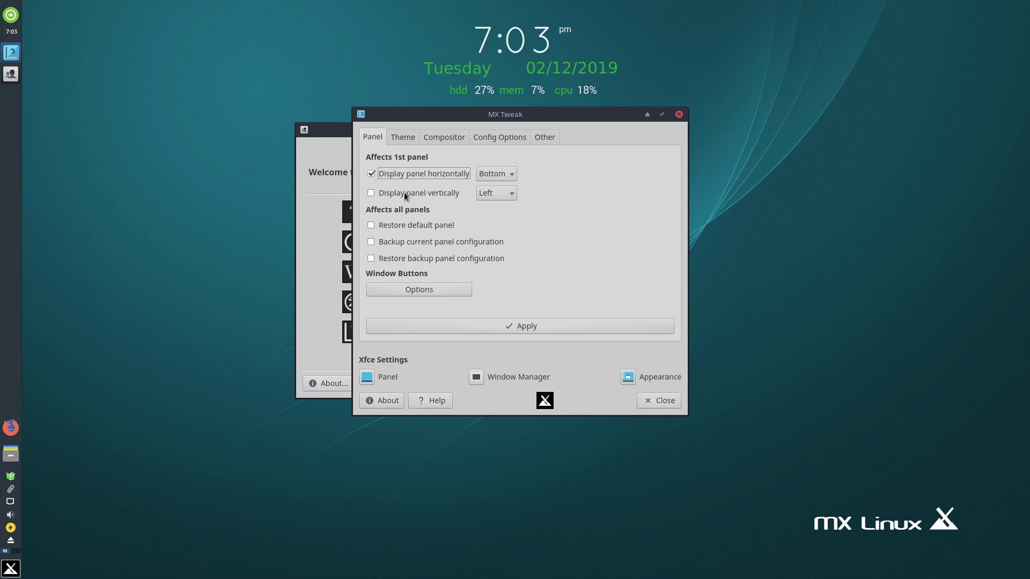
{"action": "left_click", "coordinate": [383, 177]}
{"action": "left_click", "coordinate": [373, 194]}
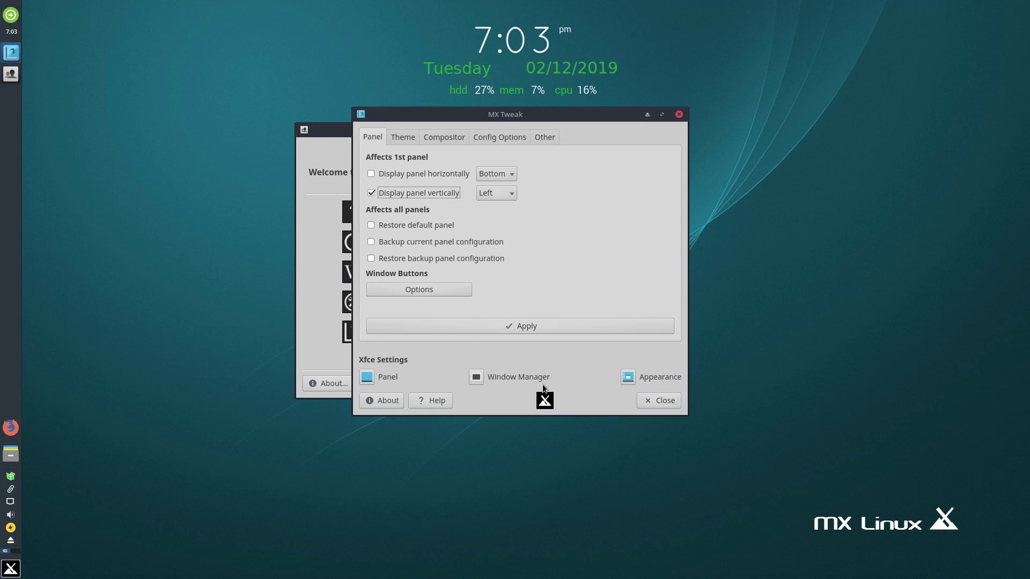
- Review MX Tweak's theme, compositor, config and other options, and close MX Tweak
{"action": "left_click", "coordinate": [407, 138]}
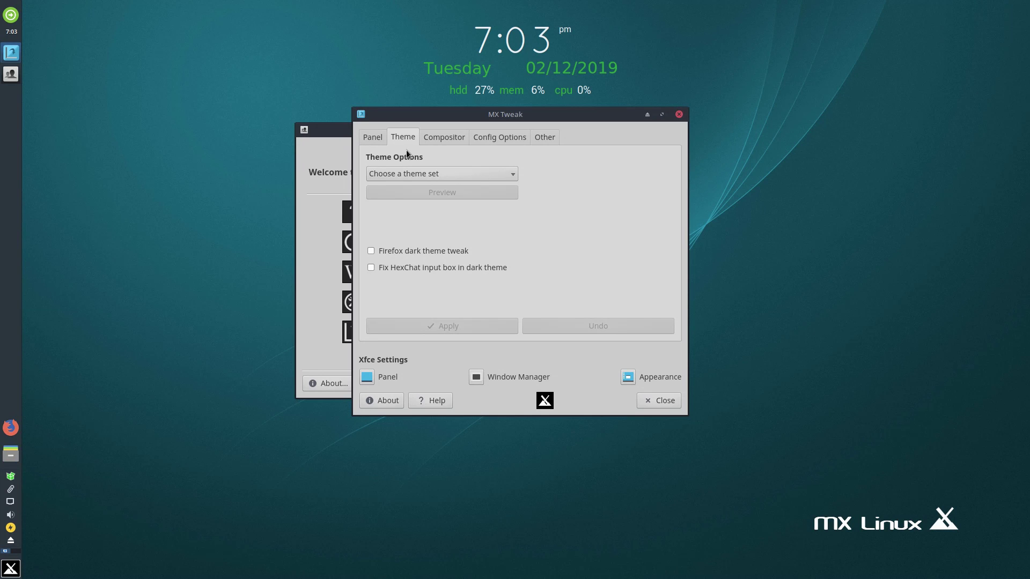
{"action": "left_click", "coordinate": [438, 135]}
{"action": "left_click", "coordinate": [543, 203]}
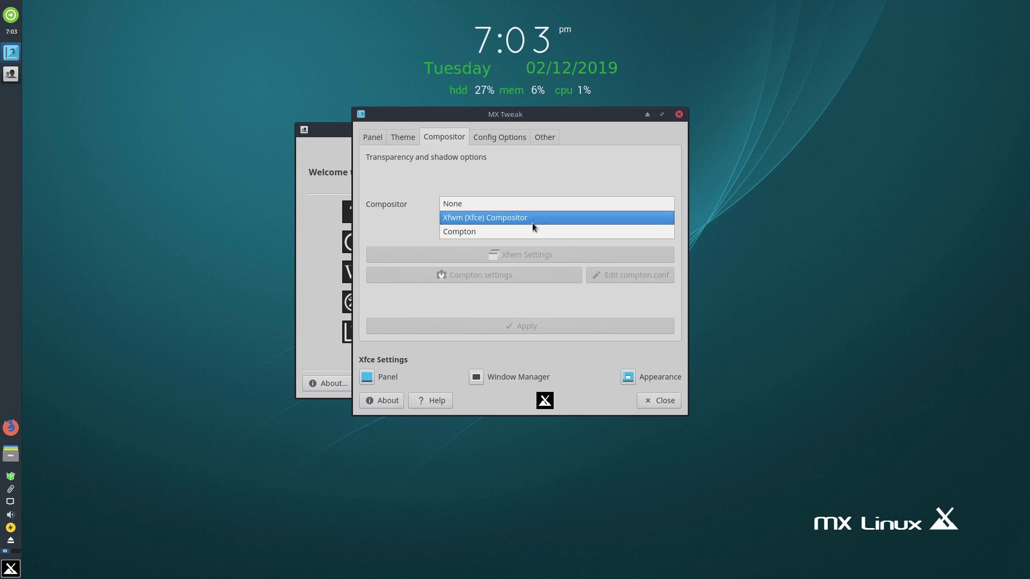
{"action": "left_click", "coordinate": [517, 171]}
{"action": "left_click", "coordinate": [504, 139]}
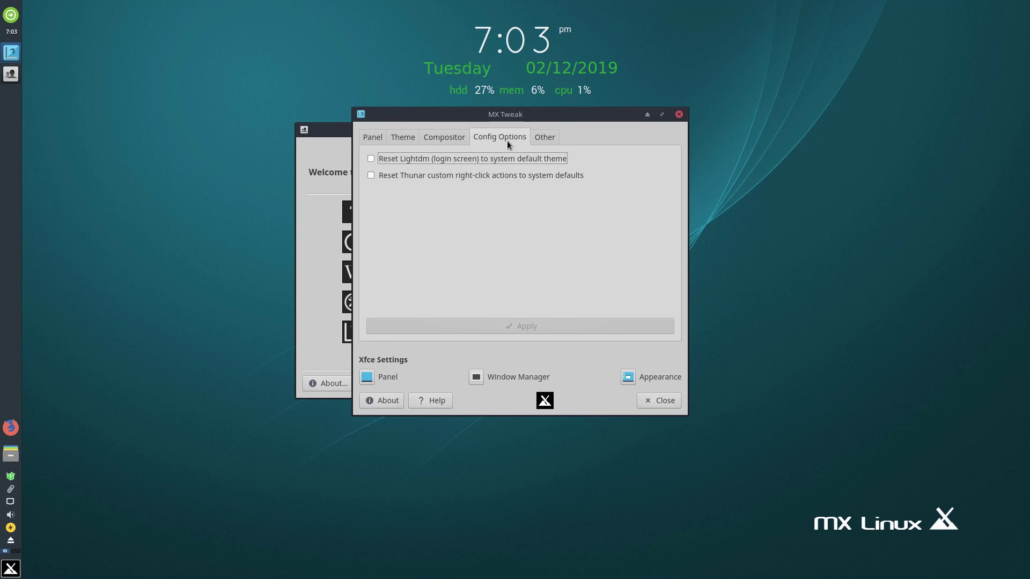
{"action": "left_click", "coordinate": [546, 141]}
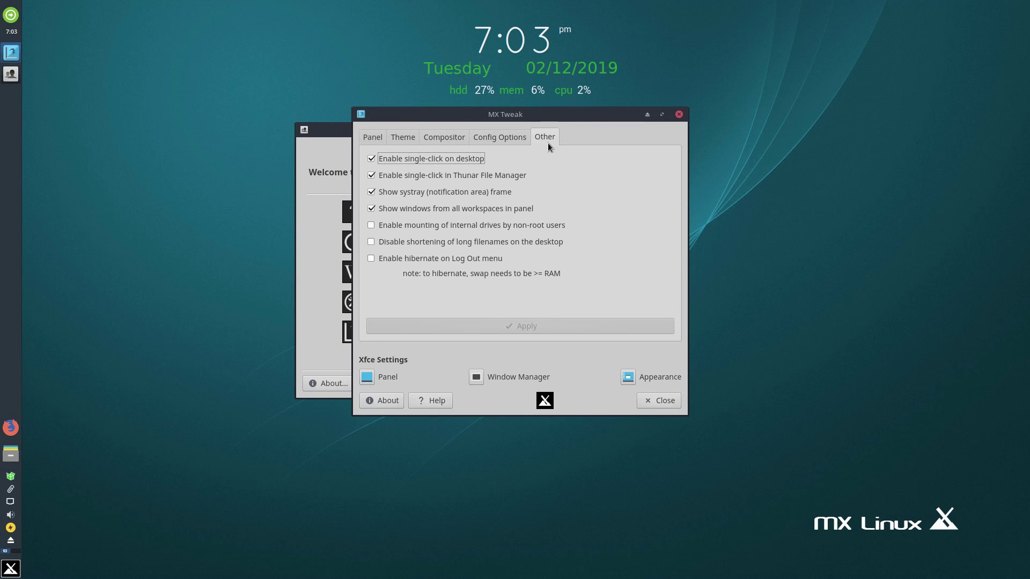
{"action": "left_click", "coordinate": [677, 115]}
- Open the popular apps installer, dismiss the permissions message, and browse the Audio, Browser and Children packages
{"action": "left_click", "coordinate": [537, 330]}
{"action": "left_click", "coordinate": [615, 374]}
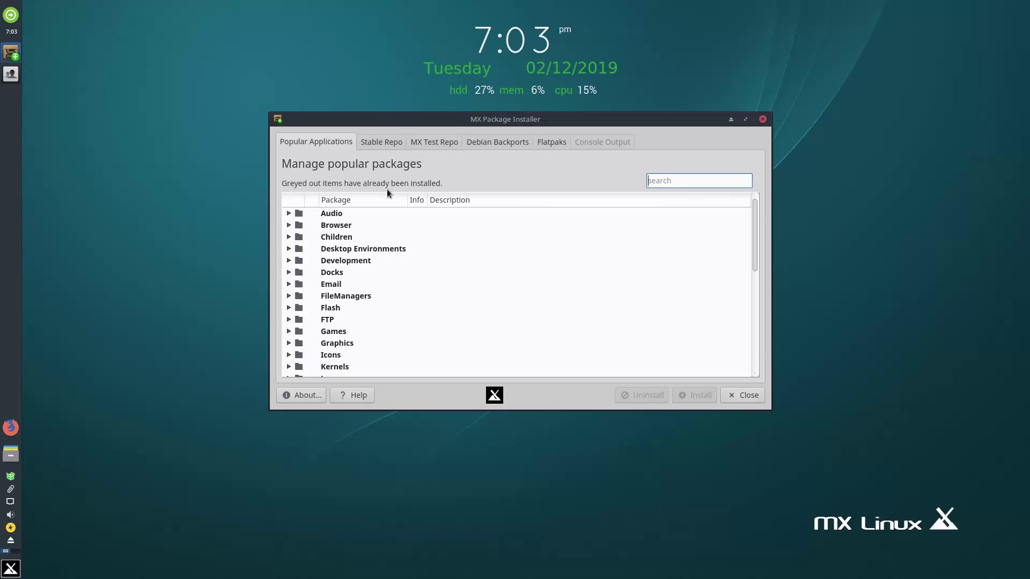
{"action": "left_click", "coordinate": [288, 213]}
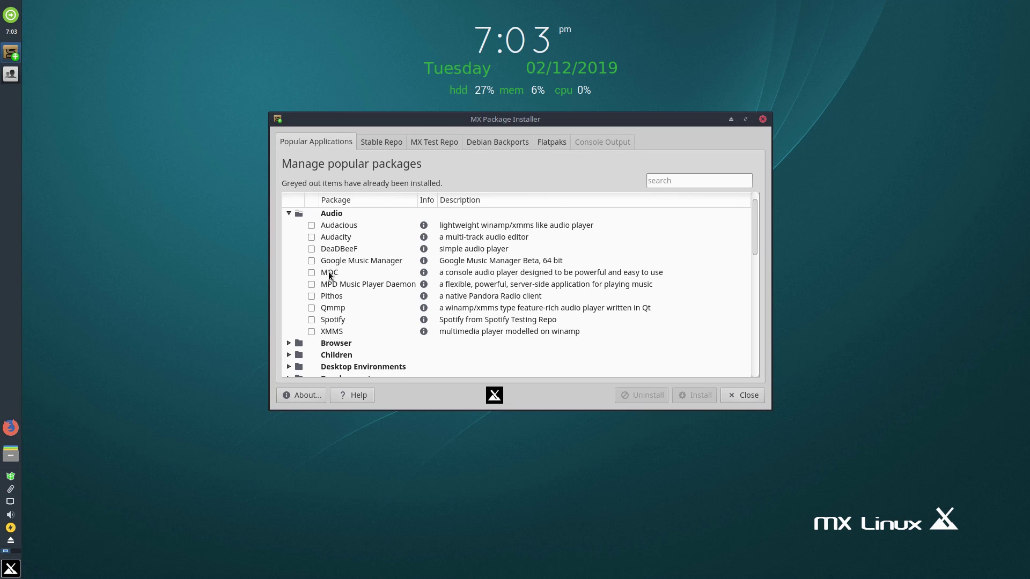
{"action": "left_click", "coordinate": [286, 213]}
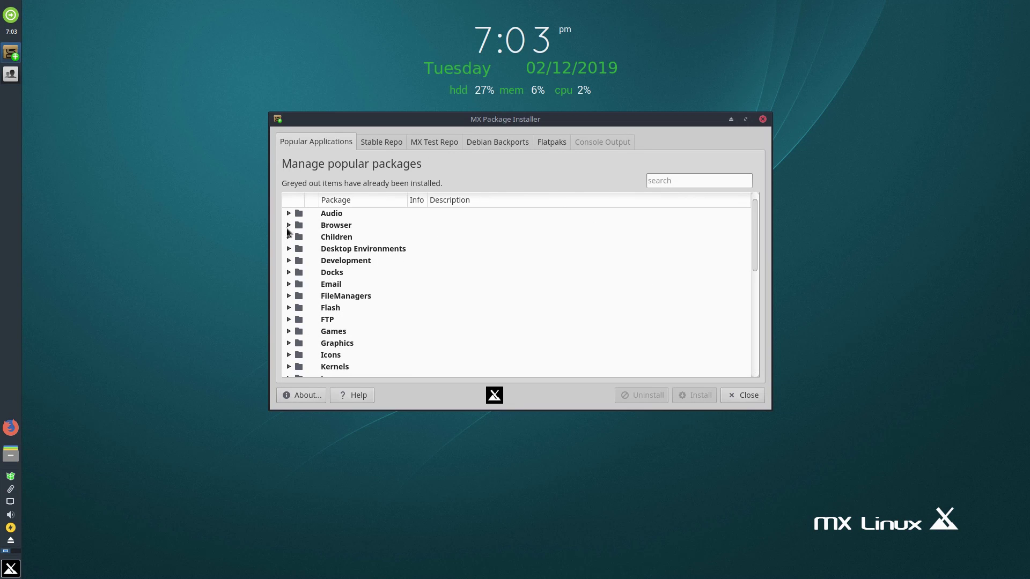
{"action": "left_click", "coordinate": [289, 226]}
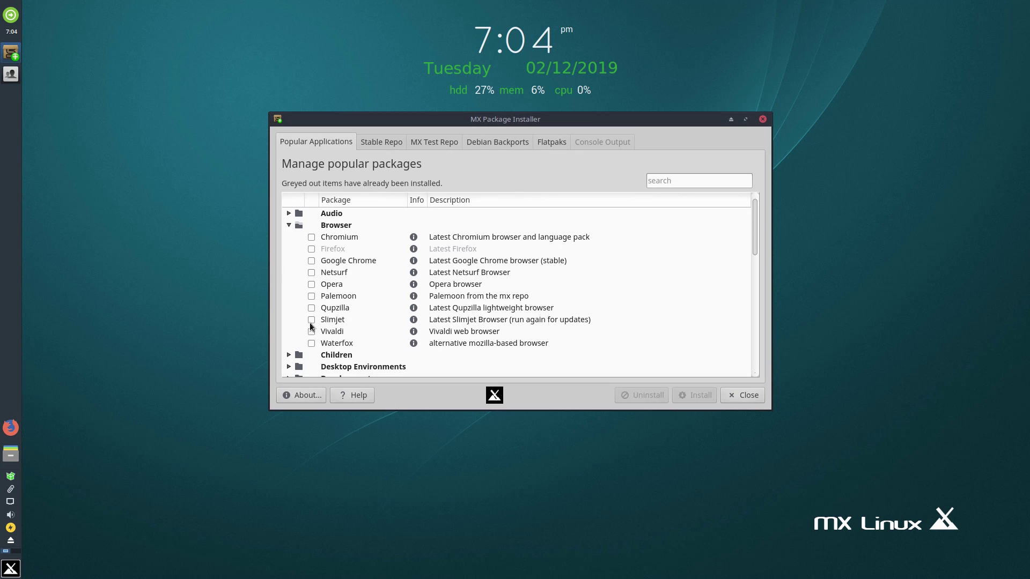
{"action": "left_click", "coordinate": [289, 226]}
{"action": "left_click", "coordinate": [288, 236]}
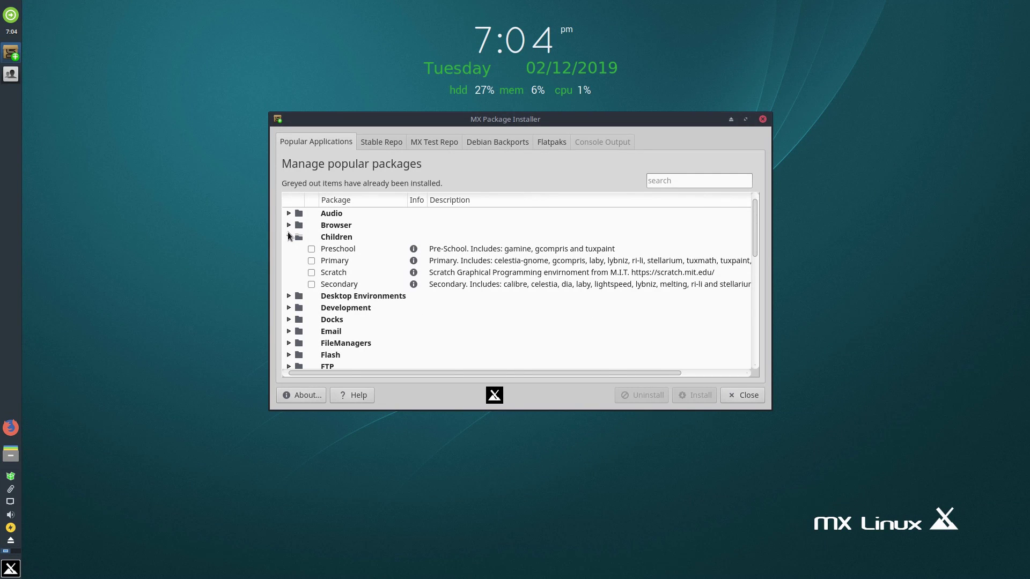
- Collapse the Children packages, review the Desktop Environments packages, and look through the remaining popular application categories
{"action": "left_click", "coordinate": [288, 236]}
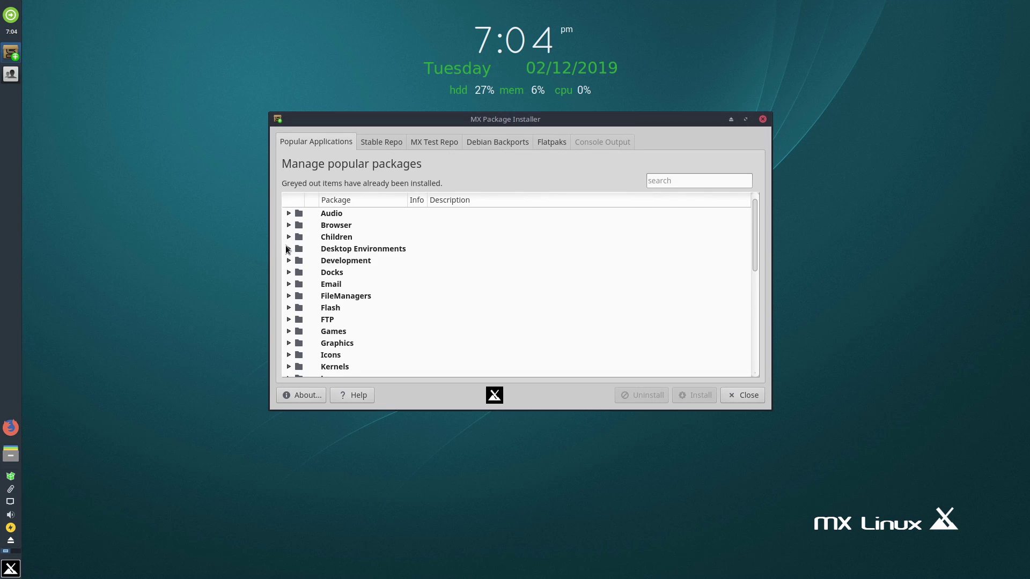
{"action": "left_click", "coordinate": [288, 248]}
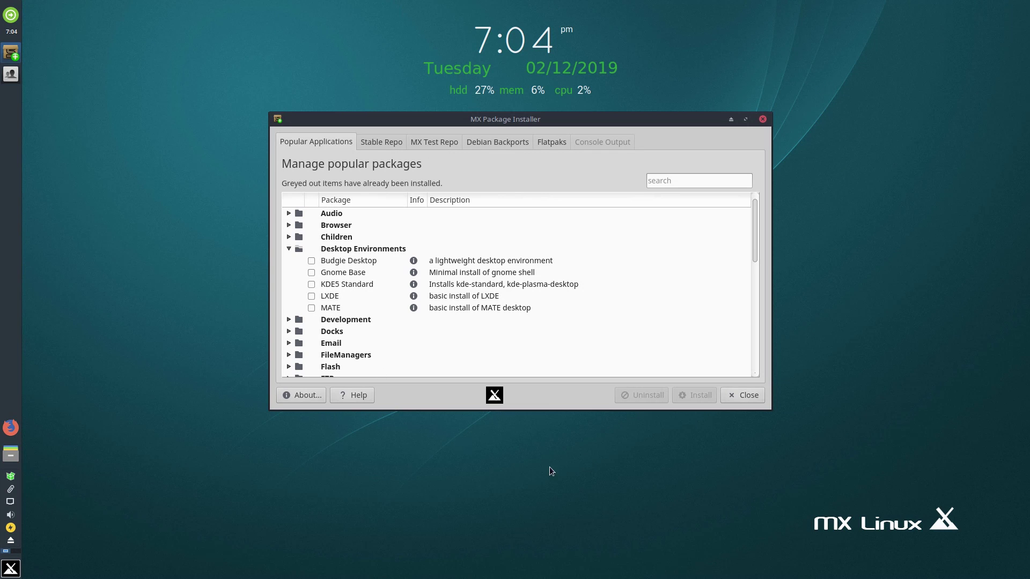
{"action": "left_click", "coordinate": [289, 249]}
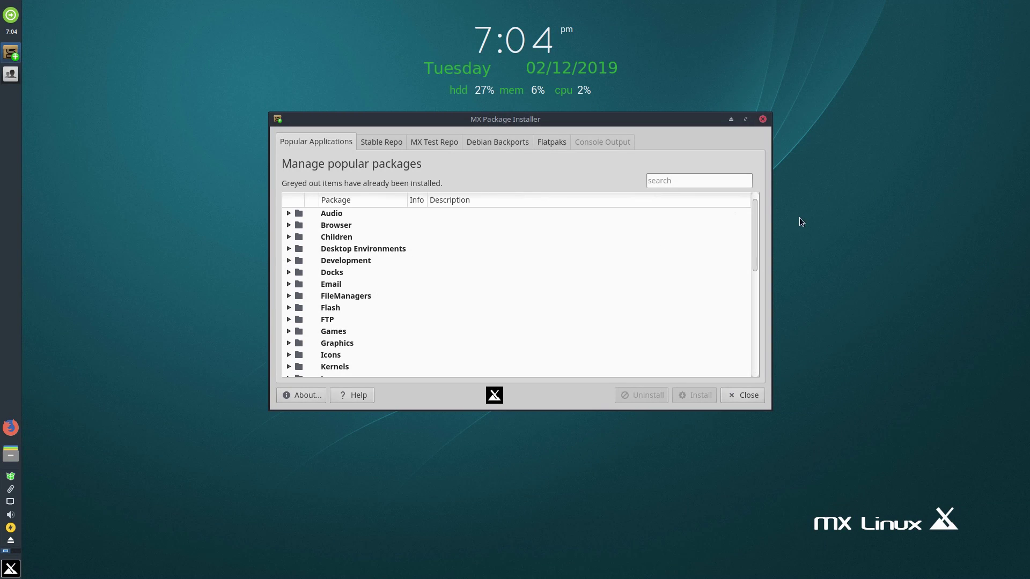
{"action": "left_click_drag", "start_coordinate": [754, 253], "coordinate": [745, 189]}
- Search the Stable Repo packages for "evolution" and look up the same term in the MX Test Repo
{"action": "left_click", "coordinate": [381, 141]}
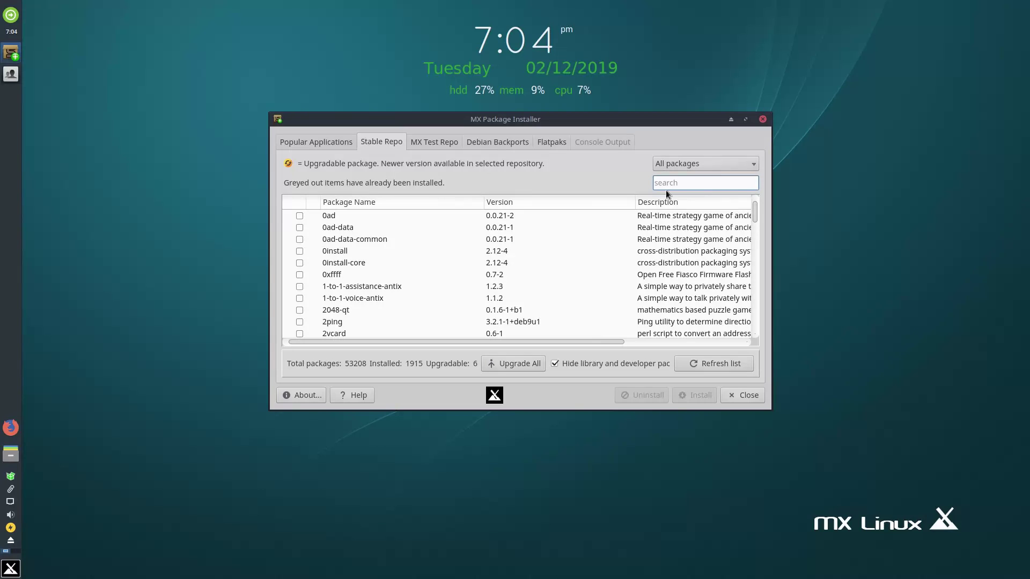
{"action": "type", "text": "evolu"}
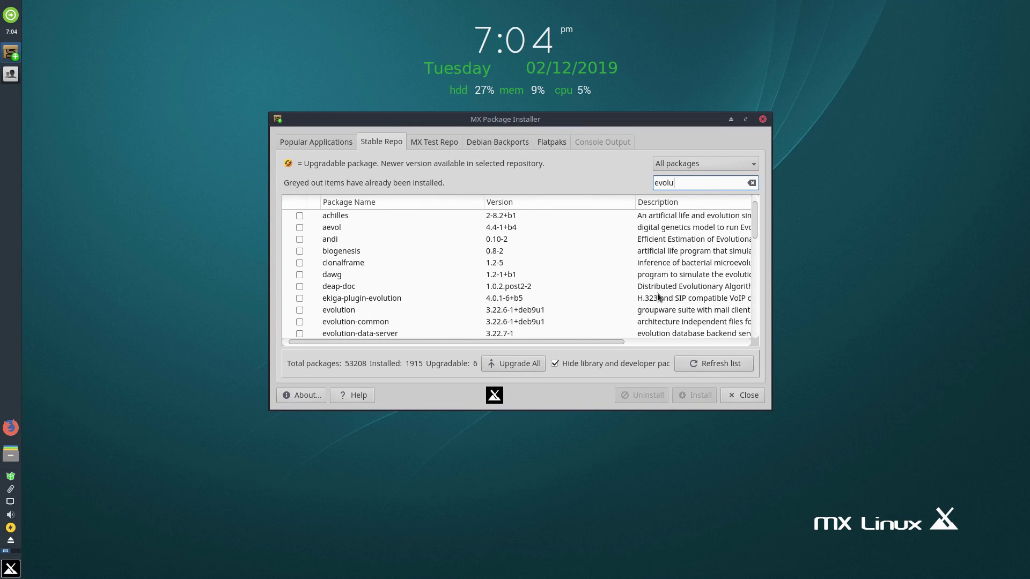
{"action": "type", "text": "tion"}
{"action": "left_click", "coordinate": [426, 146]}
{"action": "left_click", "coordinate": [639, 320]}
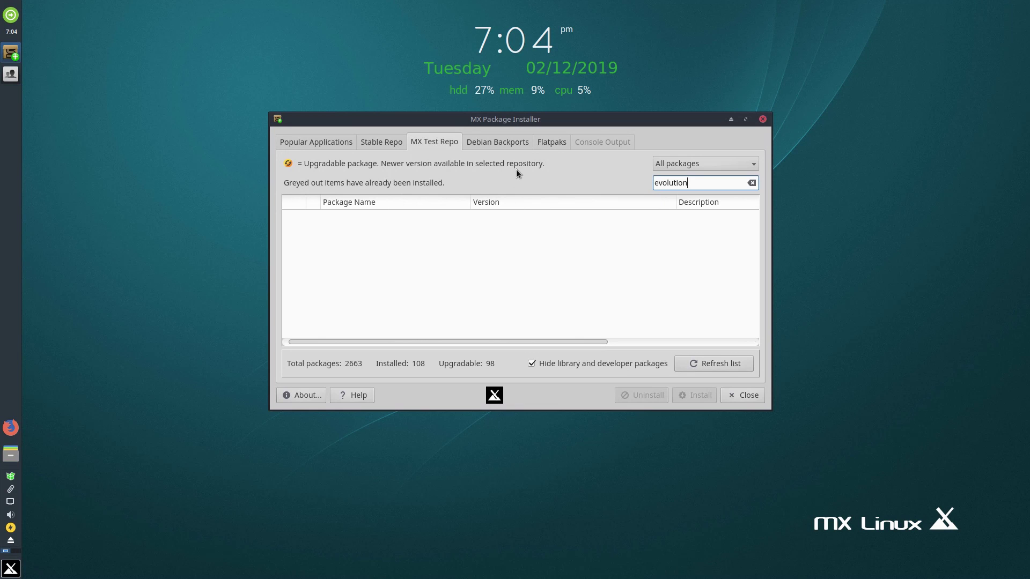
- Clear the package search and close the package installer, the permissions message and the welcome dialog
{"action": "left_click", "coordinate": [751, 183]}
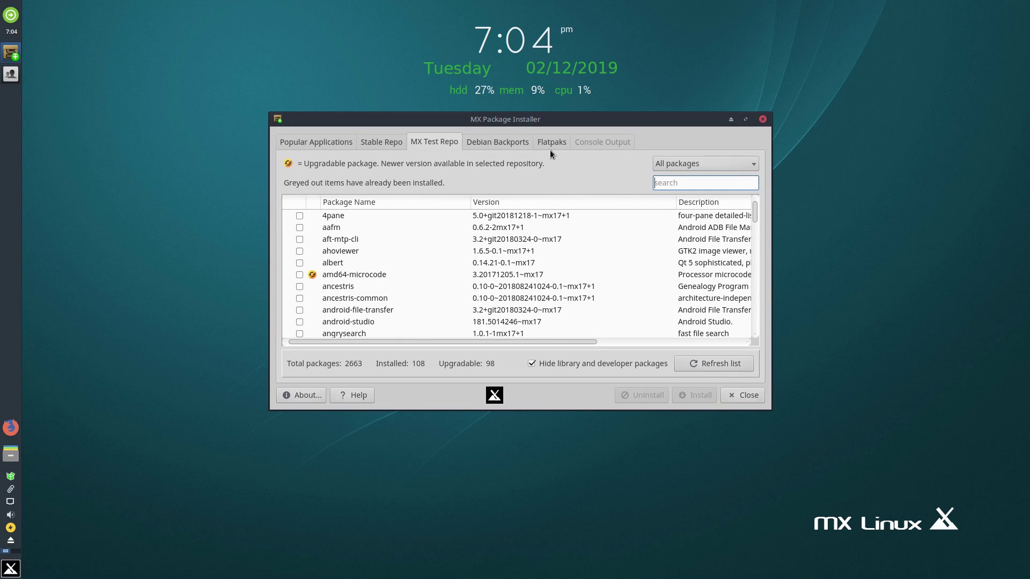
{"action": "left_click", "coordinate": [762, 119]}
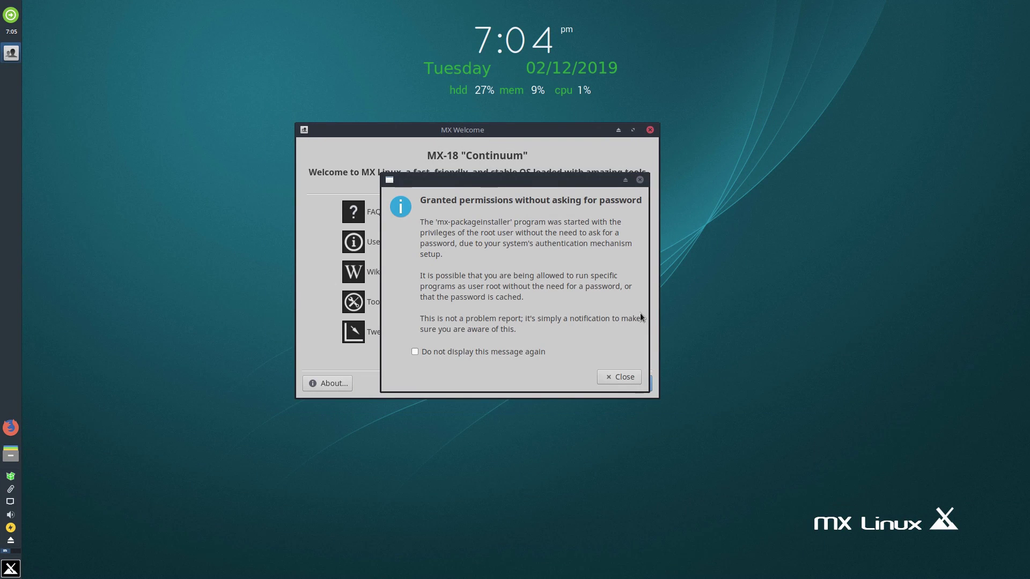
{"action": "left_click", "coordinate": [625, 380]}
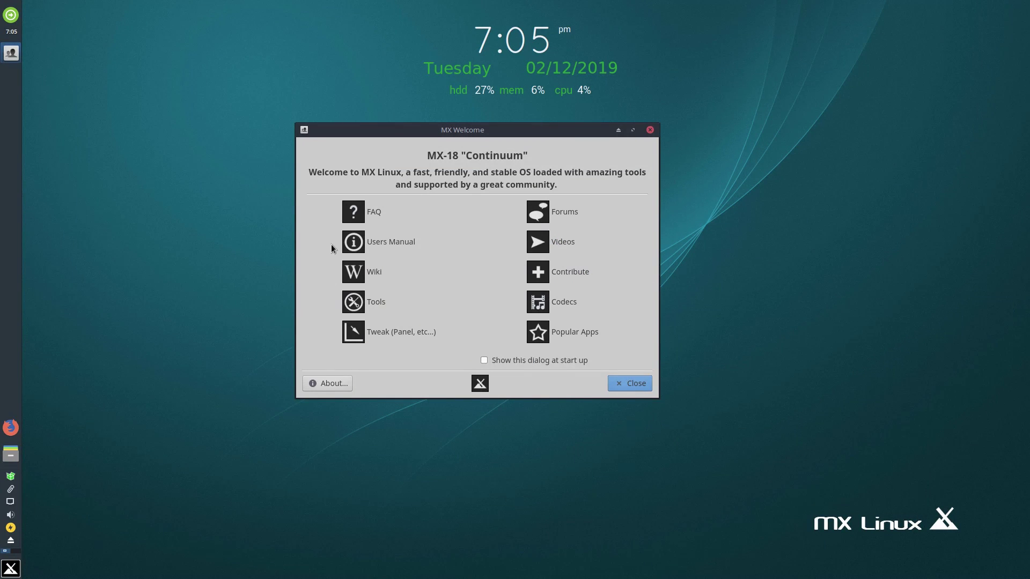
{"action": "left_click", "coordinate": [638, 385]}
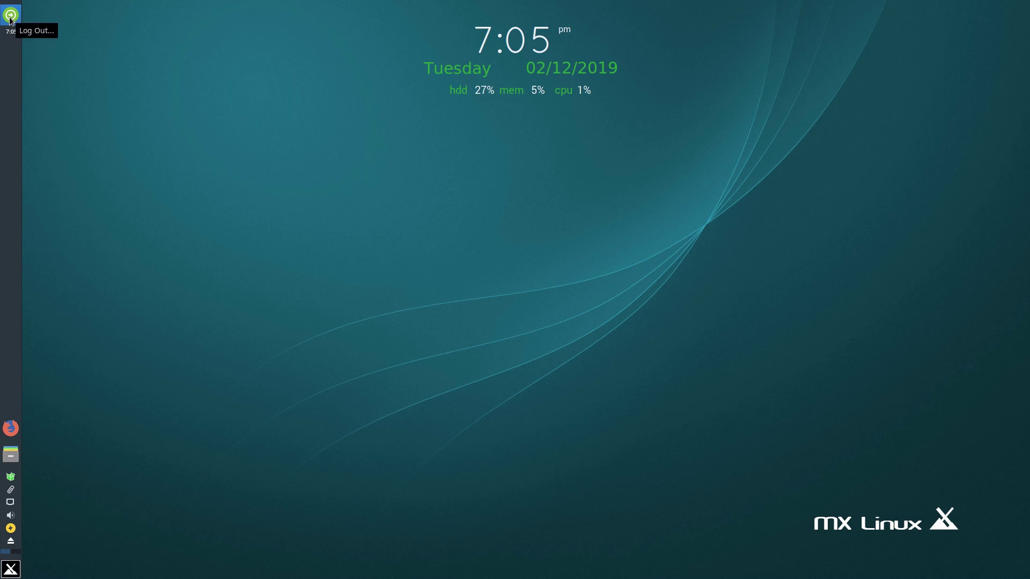
- Open the file manager to check its About information, and close it and the MX Updater upgrade preview
{"action": "left_click", "coordinate": [13, 462]}
{"action": "left_click_drag", "start_coordinate": [192, 121], "coordinate": [358, 97]}
{"action": "left_click", "coordinate": [357, 106]}
{"action": "left_click", "coordinate": [356, 108]}
{"action": "left_click", "coordinate": [356, 109]}
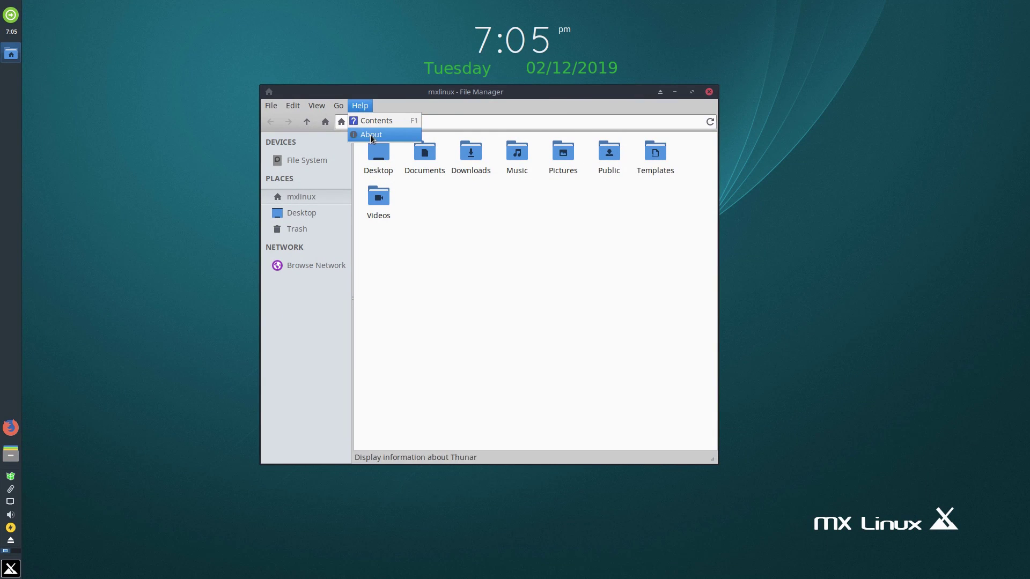
{"action": "left_click", "coordinate": [371, 135]}
{"action": "left_click", "coordinate": [568, 170]}
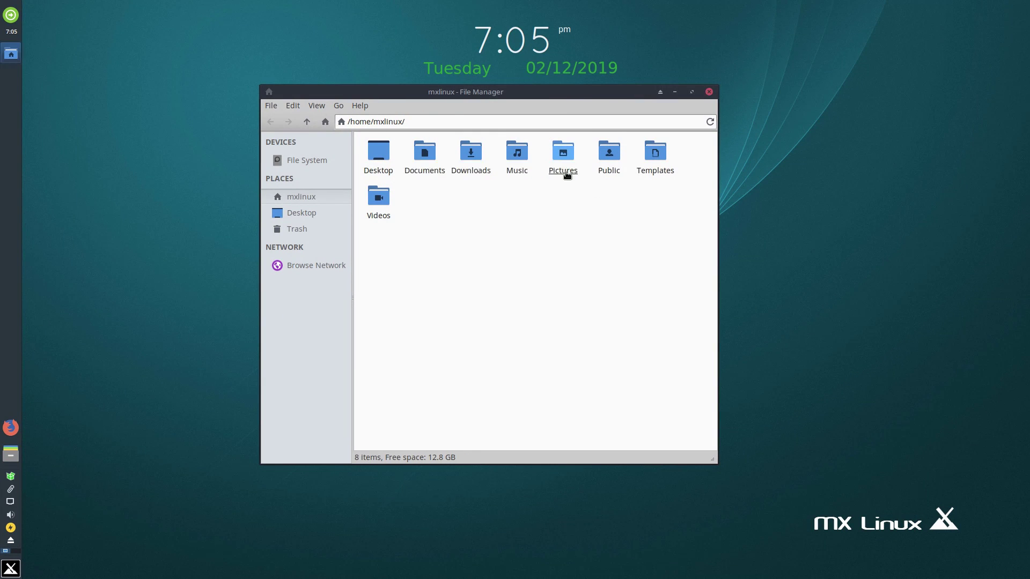
{"action": "left_click", "coordinate": [709, 93]}
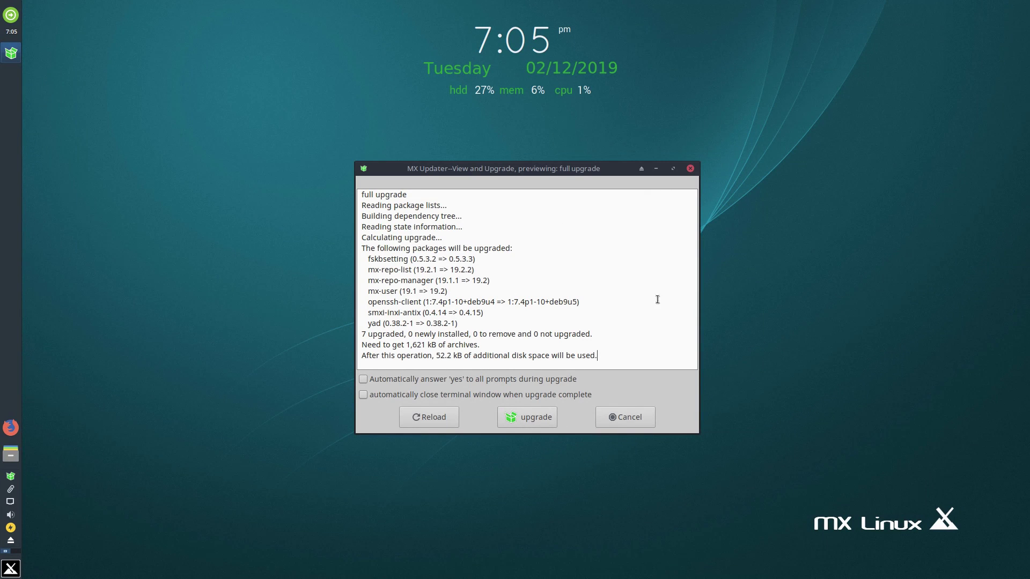
{"action": "left_click", "coordinate": [690, 171]}
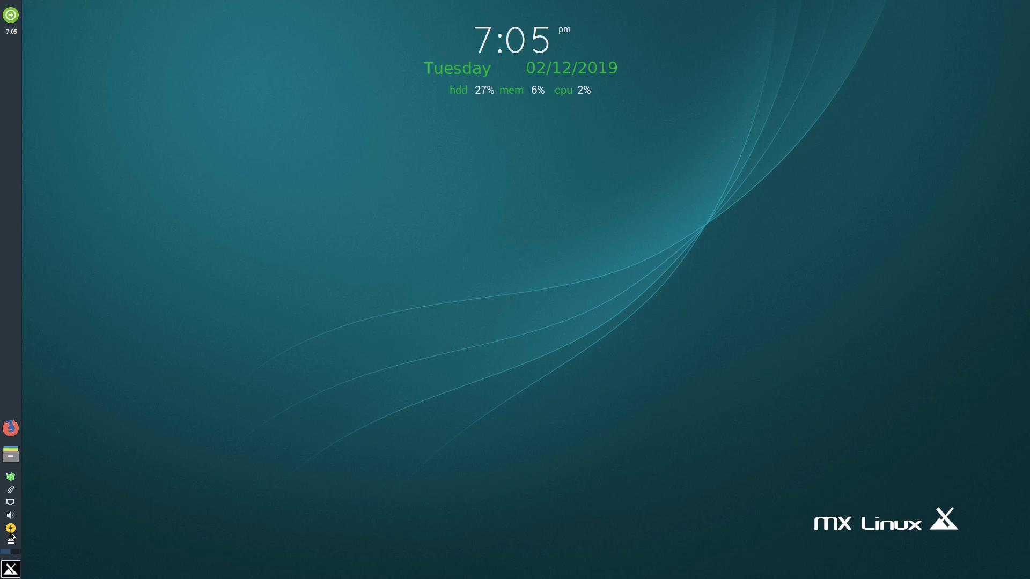
- Turn off the desktop system monitor with Conky Toggle from the Accessories applications
{"action": "left_click", "coordinate": [17, 570]}
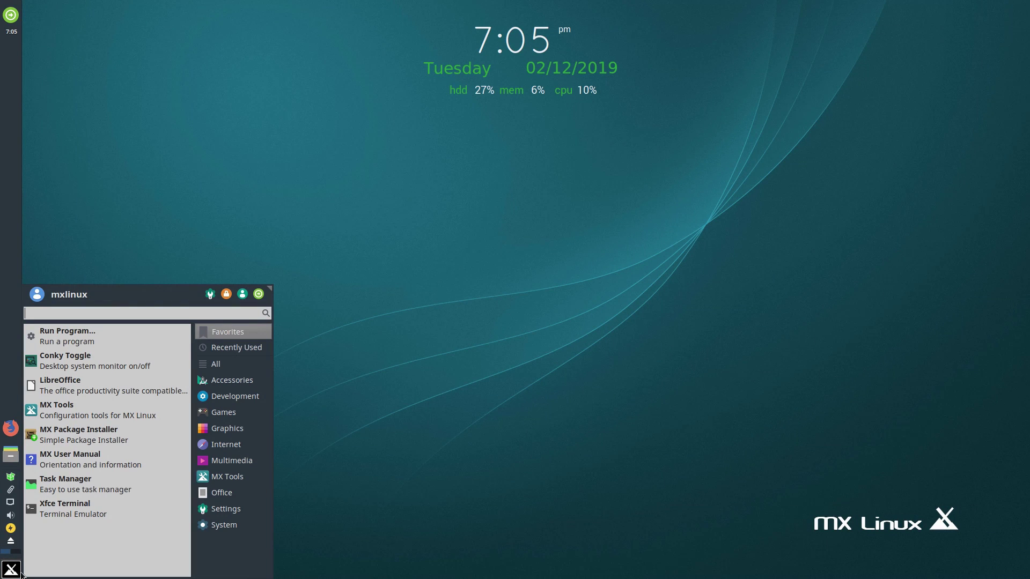
{"action": "left_click", "coordinate": [229, 382]}
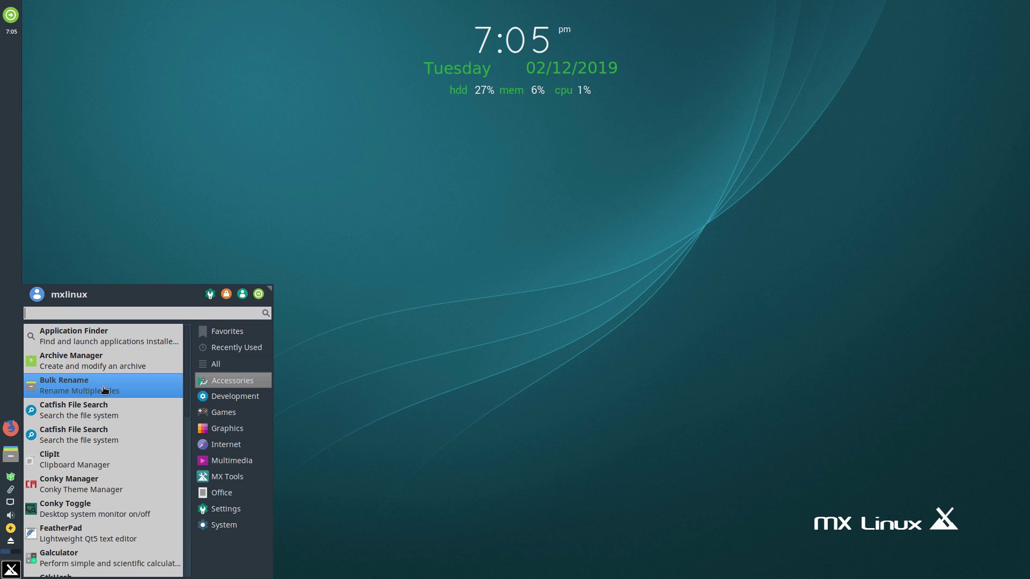
{"action": "scroll", "coordinate": [130, 405], "scroll_direction": "down", "scroll_amount": 3}
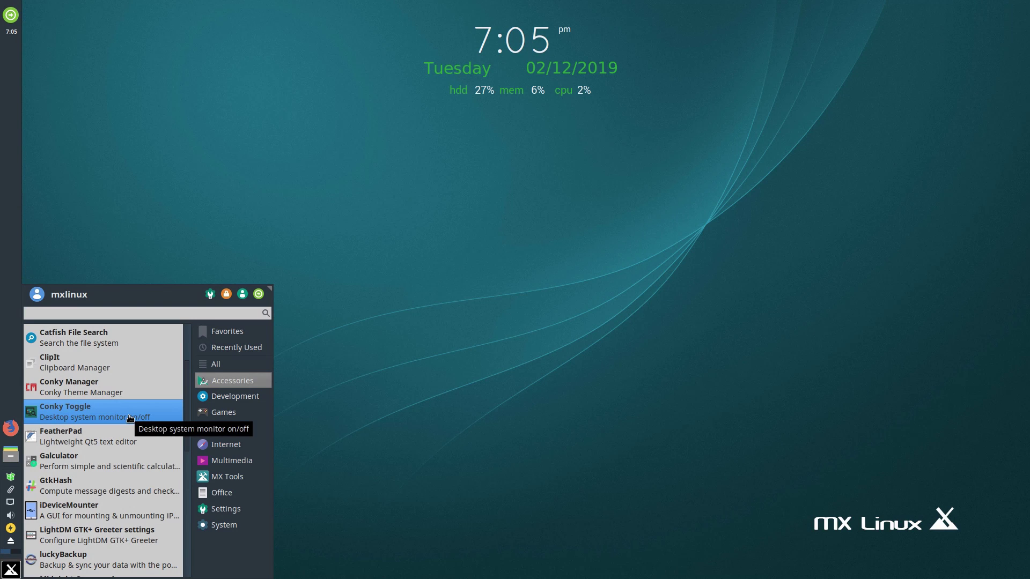
{"action": "left_click", "coordinate": [111, 417]}
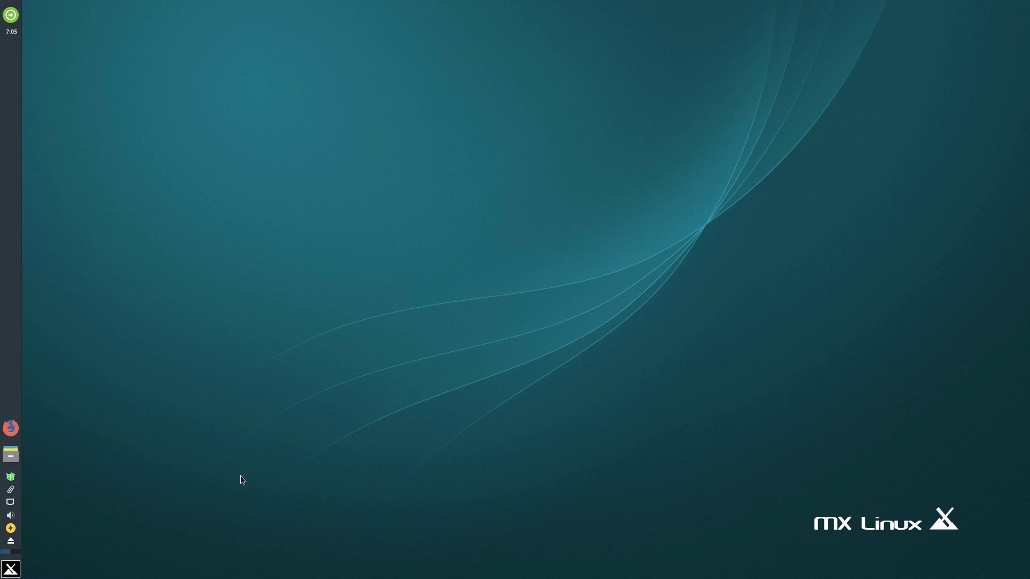
- Turn the desktop system monitor back on with Conky Toggle
{"action": "left_click", "coordinate": [11, 570]}
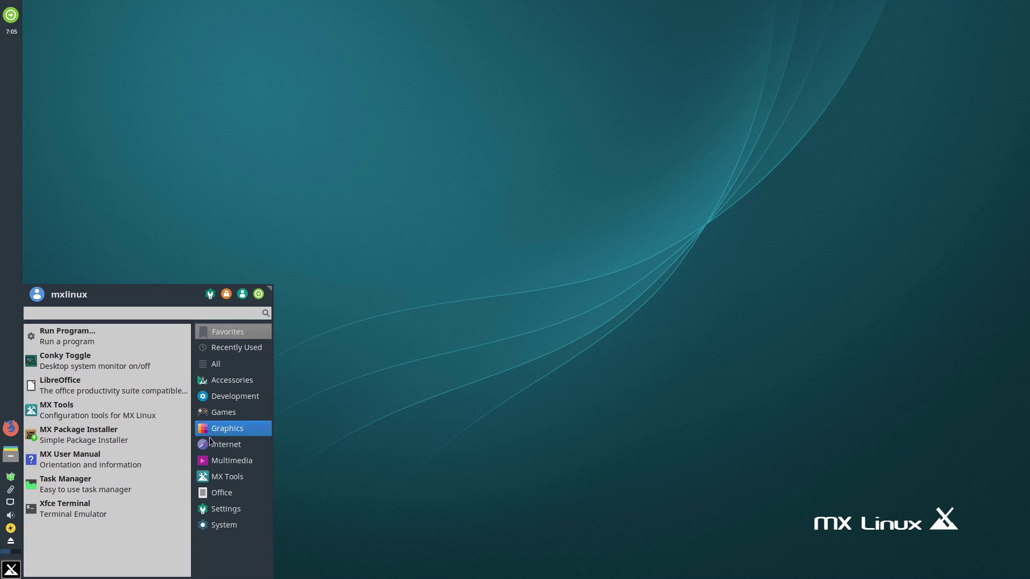
{"action": "left_click", "coordinate": [226, 445]}
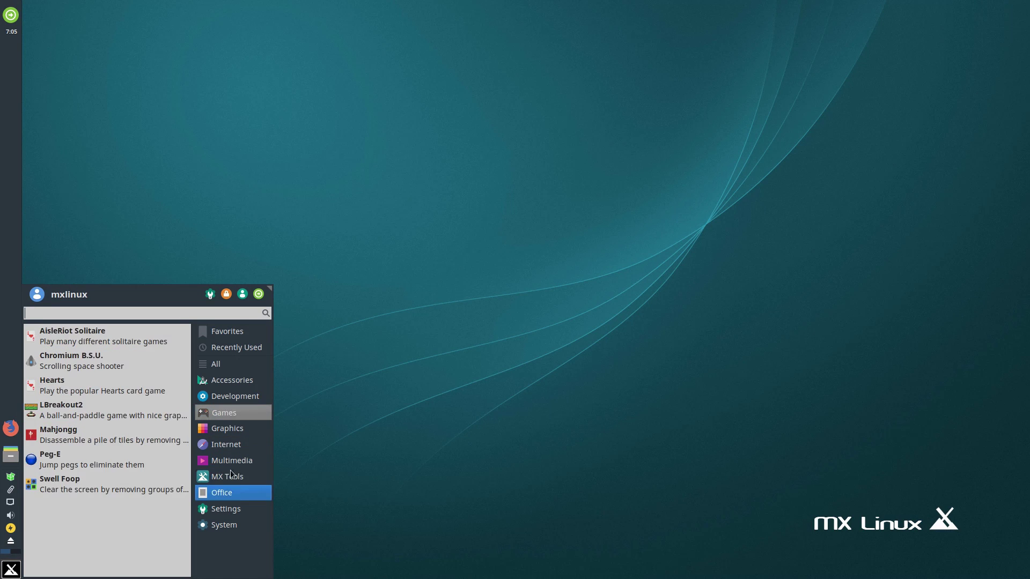
{"action": "mouse_move", "coordinate": [228, 381]}
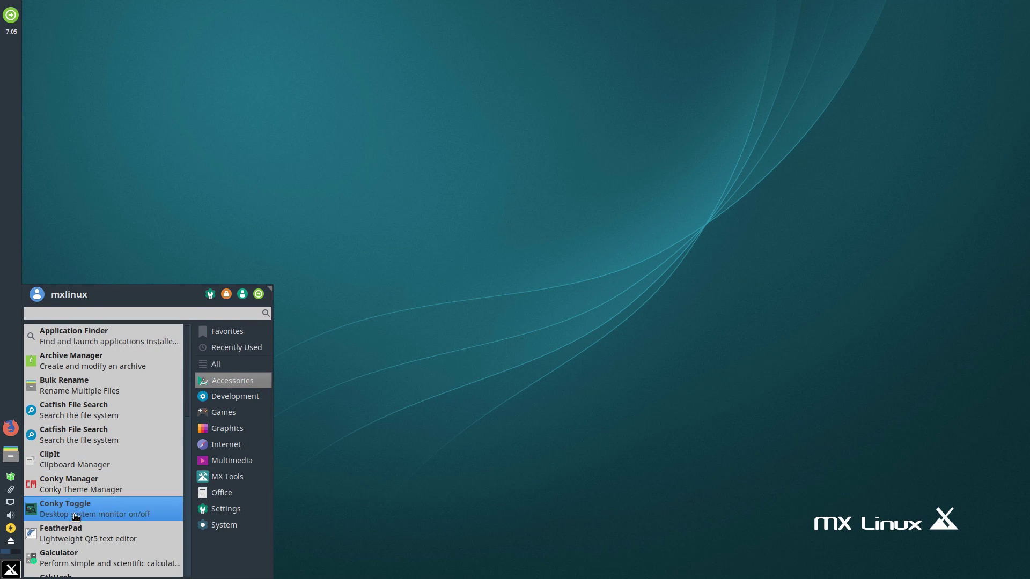
{"action": "left_click", "coordinate": [42, 514]}
- Review the installed applications in the Accessories, Development, Games, Graphics, Internet and Multimedia categories
{"action": "left_click", "coordinate": [8, 574]}
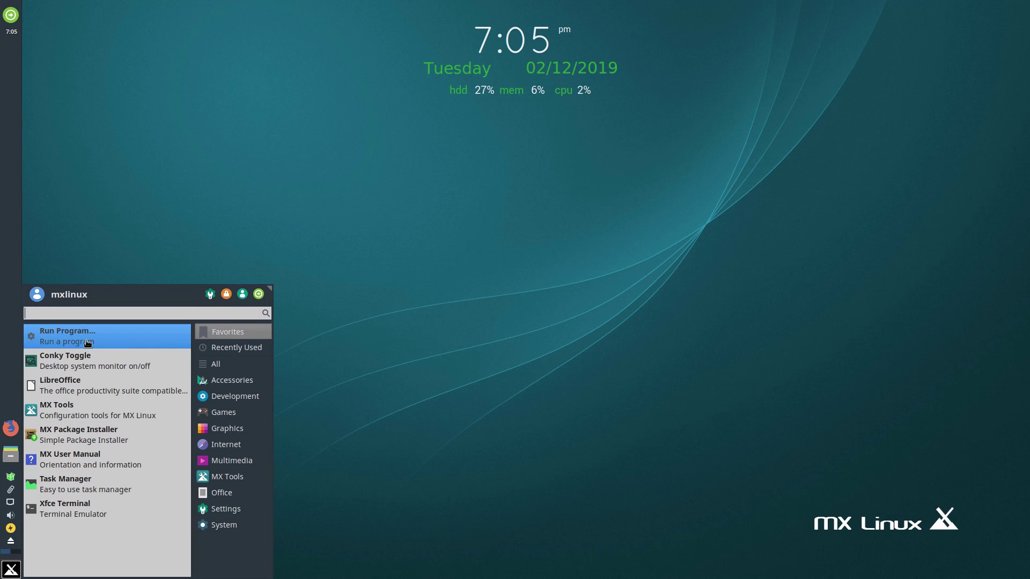
{"action": "left_click", "coordinate": [232, 381]}
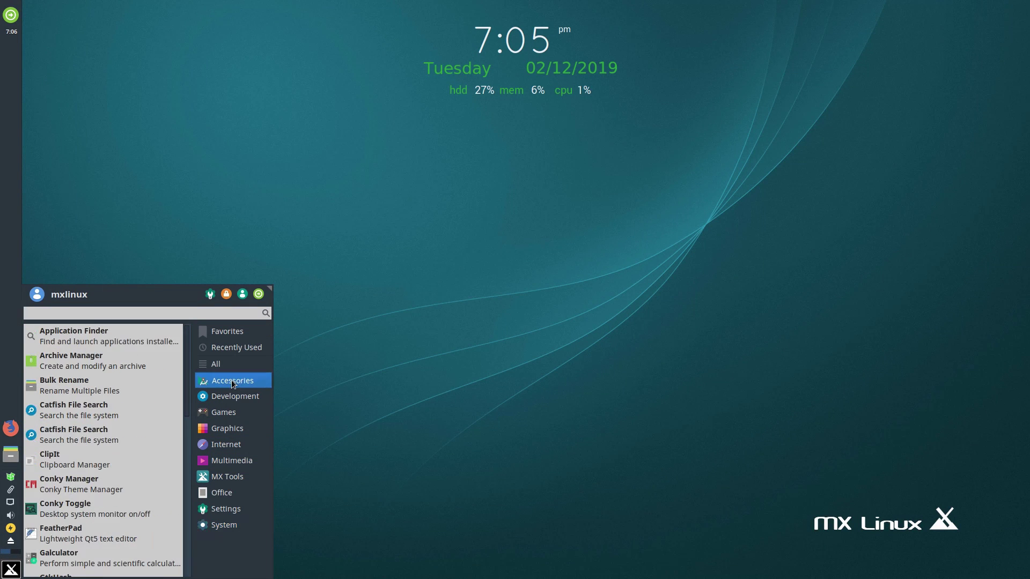
{"action": "scroll", "coordinate": [110, 506], "scroll_direction": "down", "scroll_amount": 6}
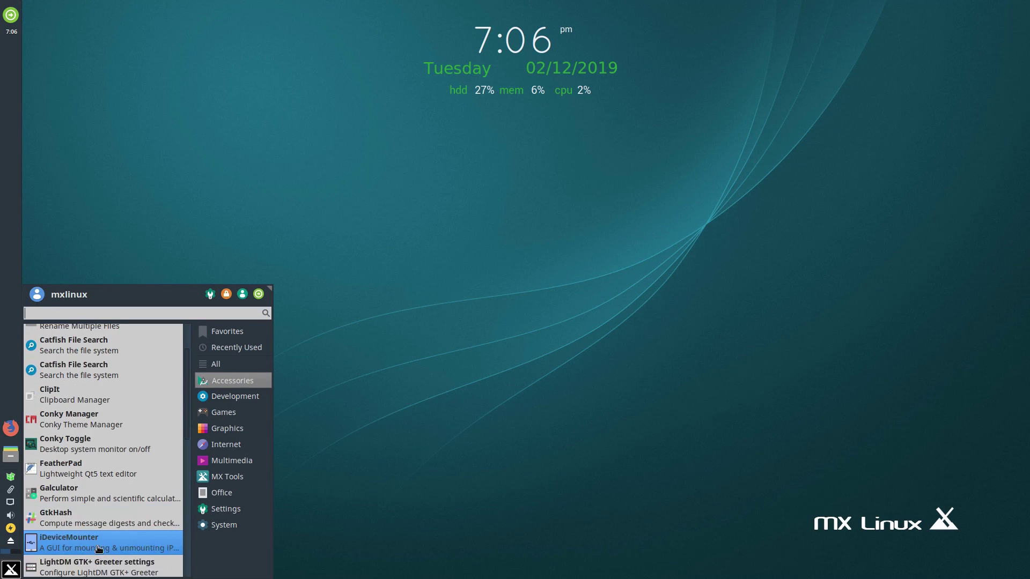
{"action": "scroll", "coordinate": [88, 477], "scroll_direction": "down", "scroll_amount": 10}
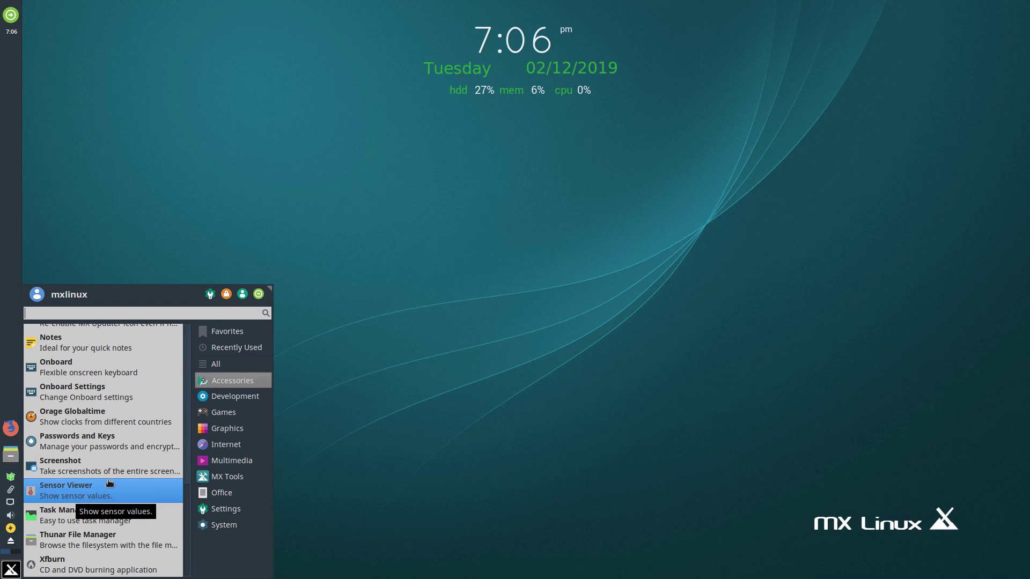
{"action": "left_click", "coordinate": [219, 396]}
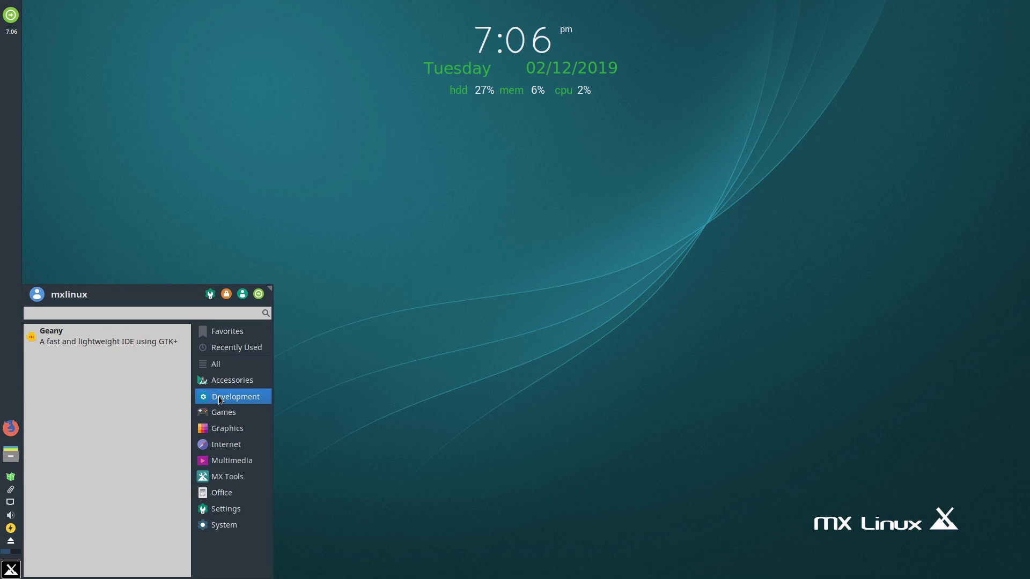
{"action": "left_click", "coordinate": [232, 414]}
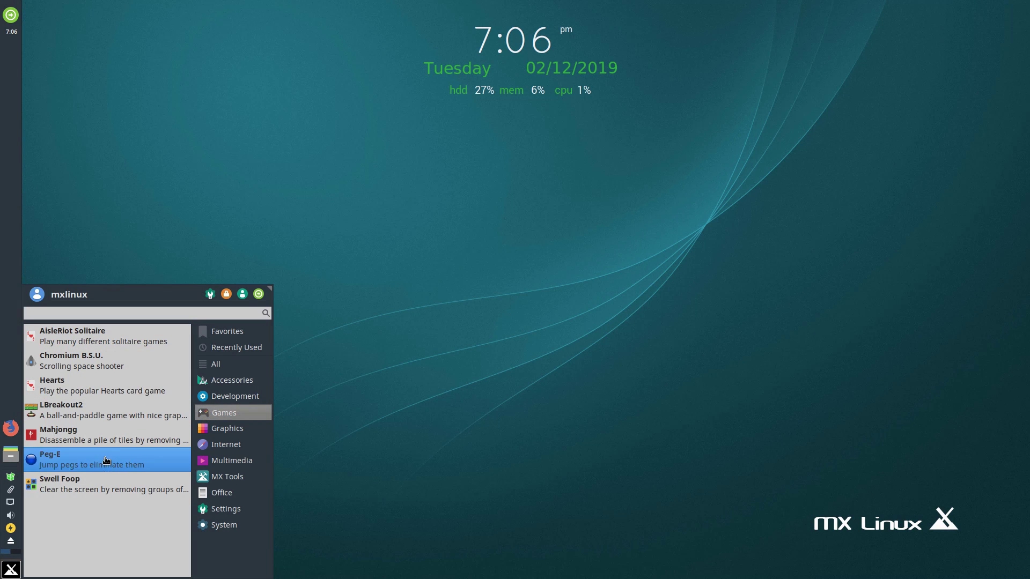
{"action": "left_click", "coordinate": [218, 431]}
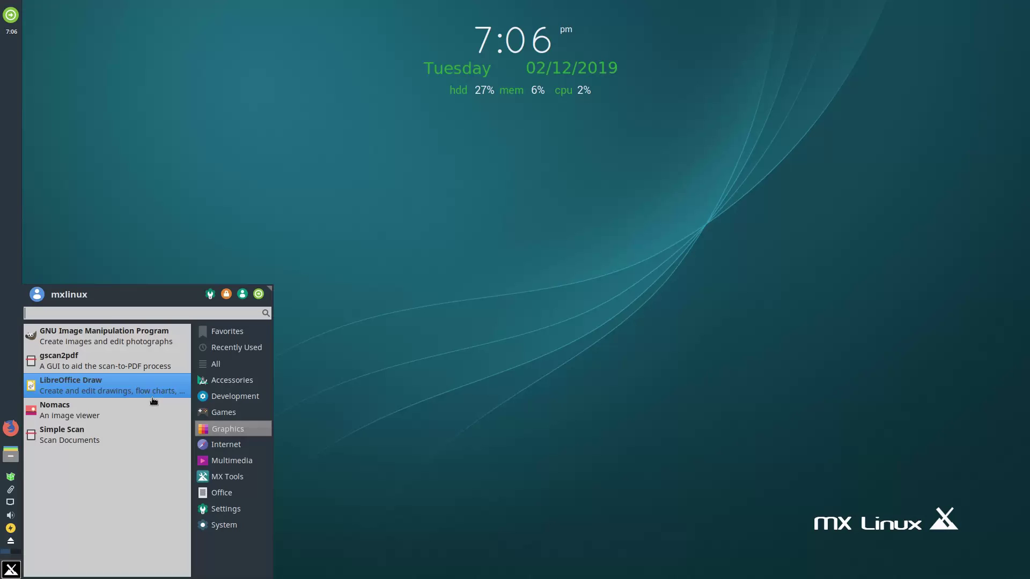
{"action": "left_click", "coordinate": [224, 445]}
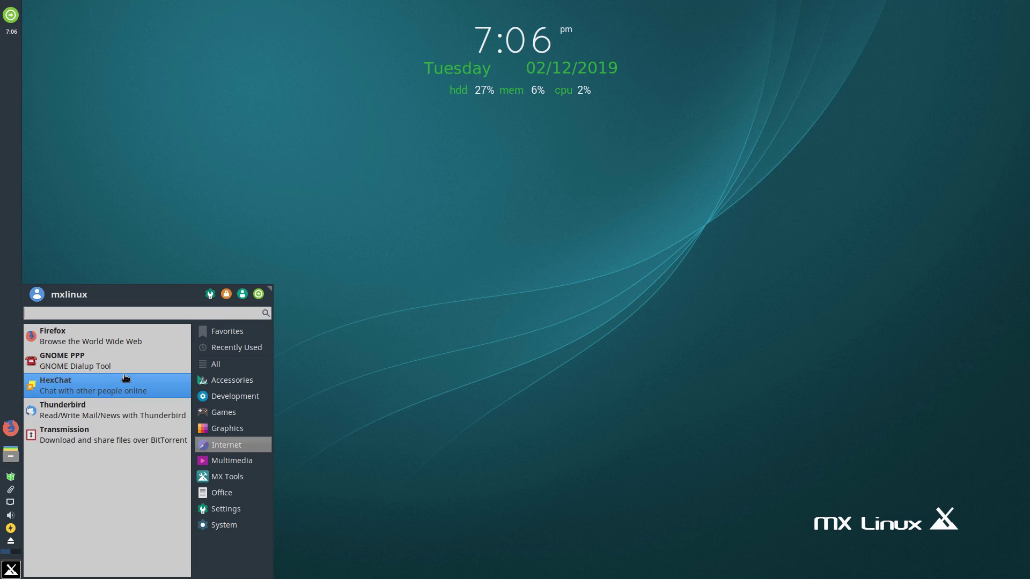
{"action": "left_click", "coordinate": [229, 461]}
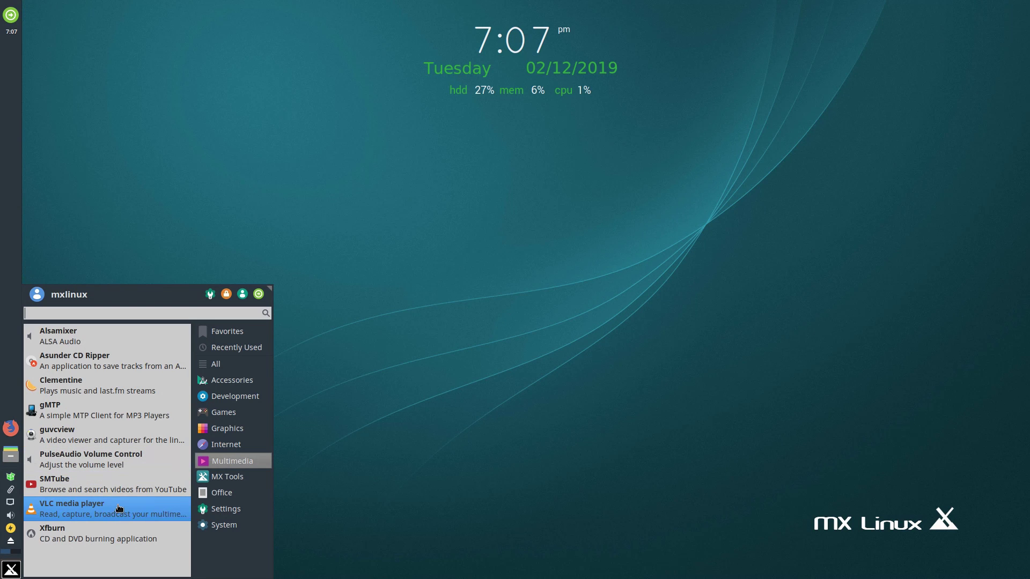
- Browse the MX Tools application category and open the MX Tools configuration window
{"action": "left_click", "coordinate": [227, 477]}
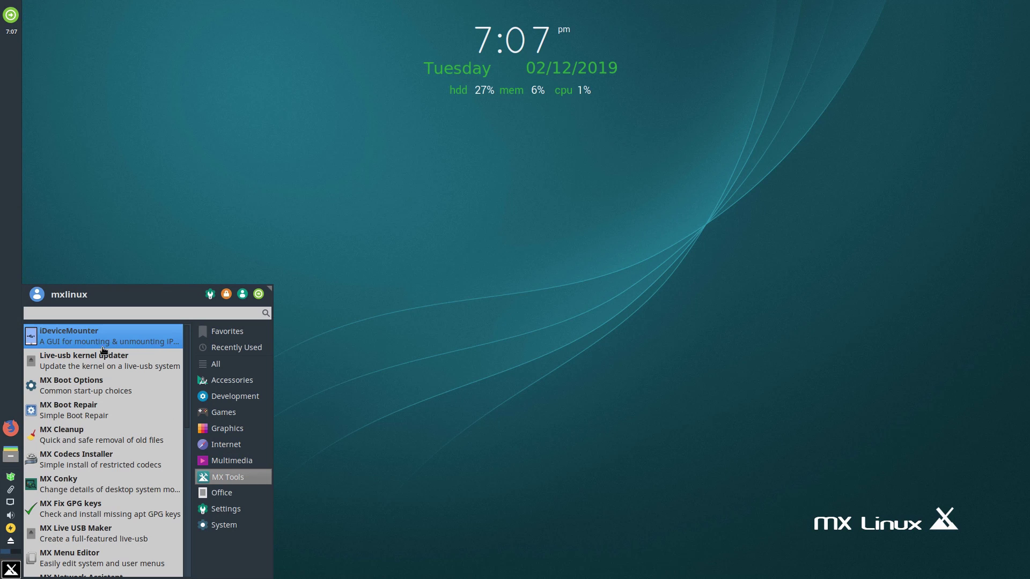
{"action": "scroll", "coordinate": [86, 408], "scroll_direction": "down", "scroll_amount": 4}
{"action": "scroll", "coordinate": [66, 501], "scroll_direction": "down", "scroll_amount": 9}
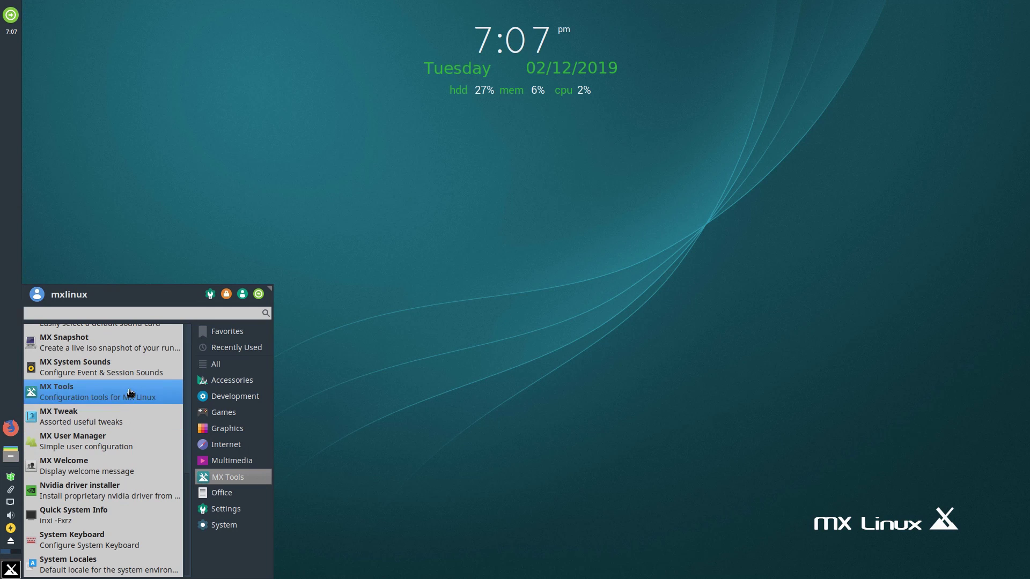
{"action": "scroll", "coordinate": [125, 368], "scroll_direction": "up", "scroll_amount": 11}
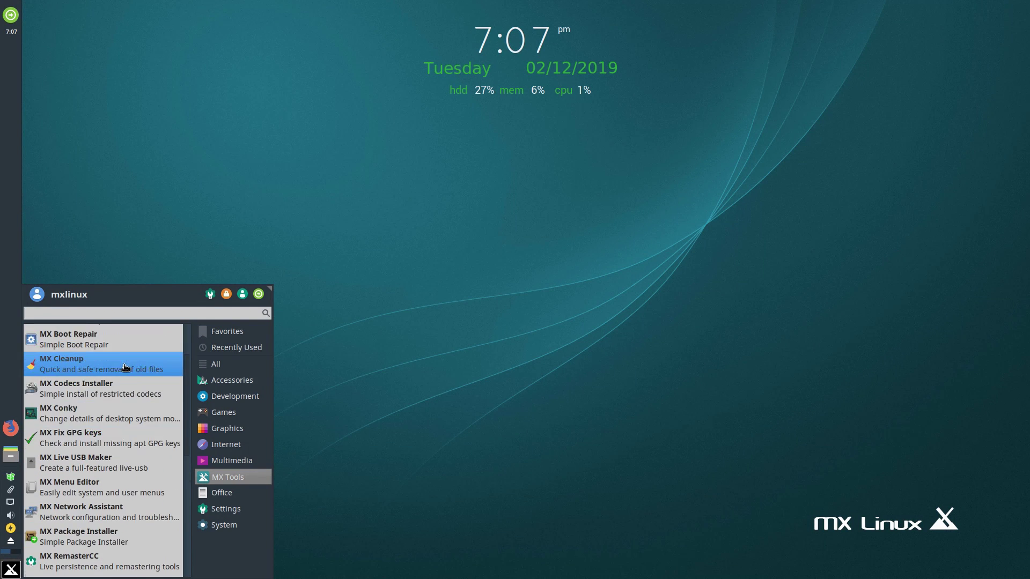
{"action": "scroll", "coordinate": [88, 428], "scroll_direction": "down", "scroll_amount": 9}
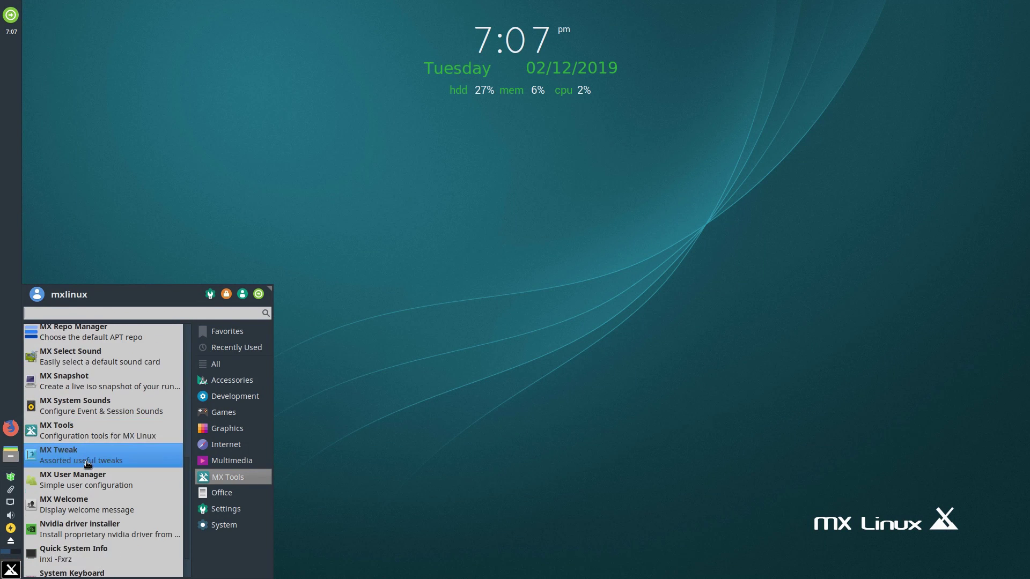
{"action": "left_click", "coordinate": [103, 432]}
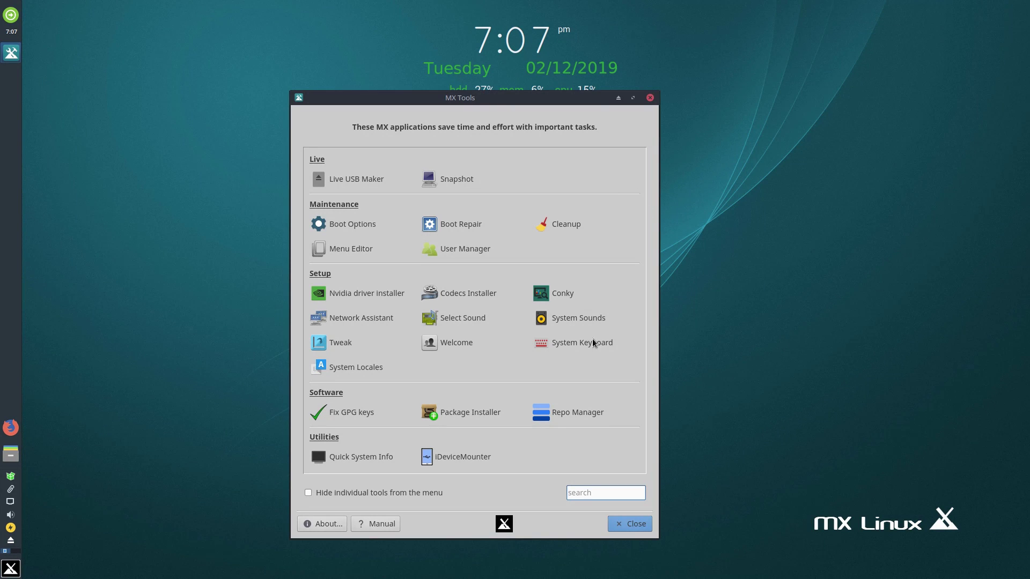
- Close the MX Tools window and review the installed applications in the Office category
{"action": "left_click", "coordinate": [647, 99]}
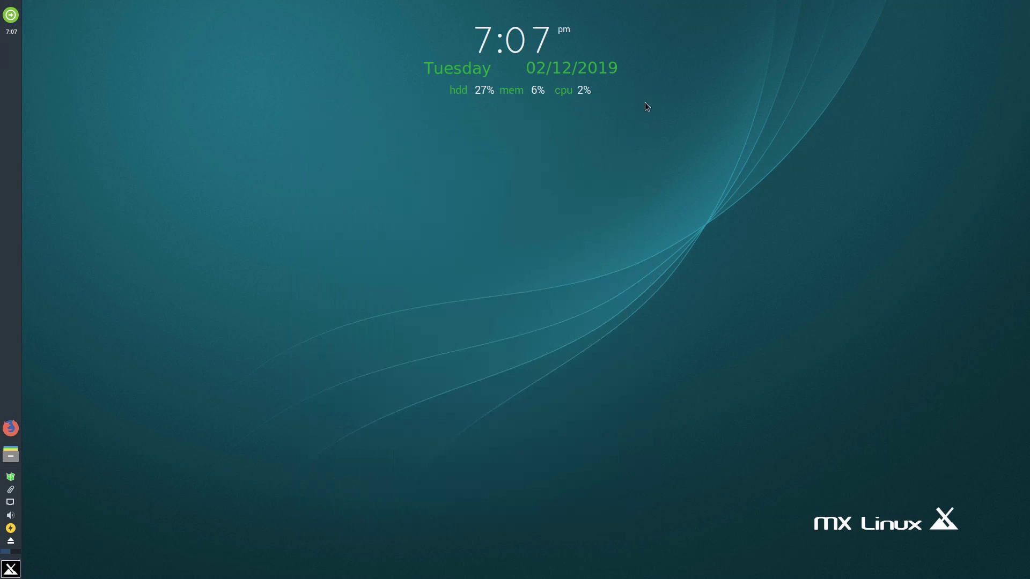
{"action": "left_click", "coordinate": [10, 568]}
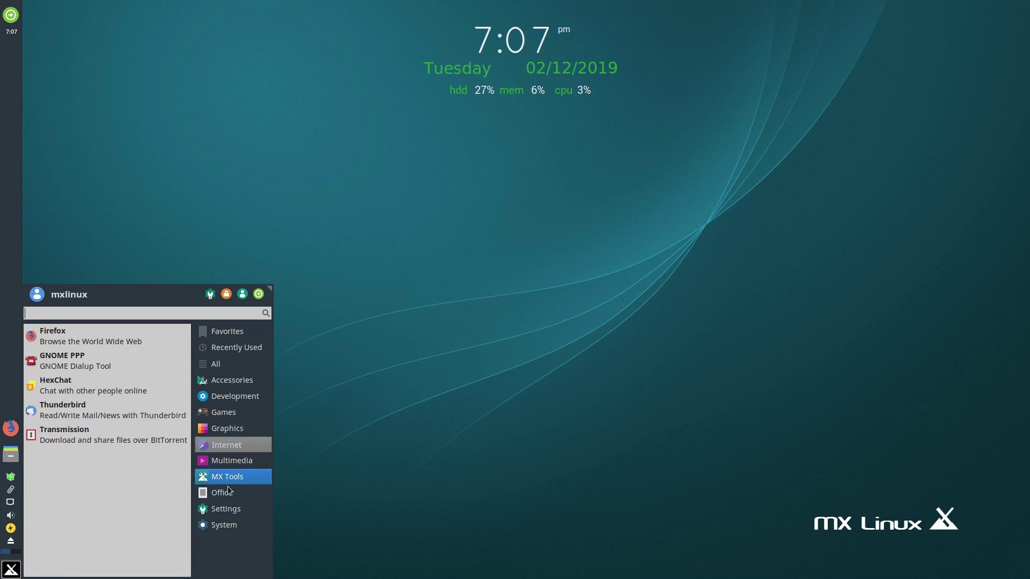
{"action": "mouse_move", "coordinate": [228, 509]}
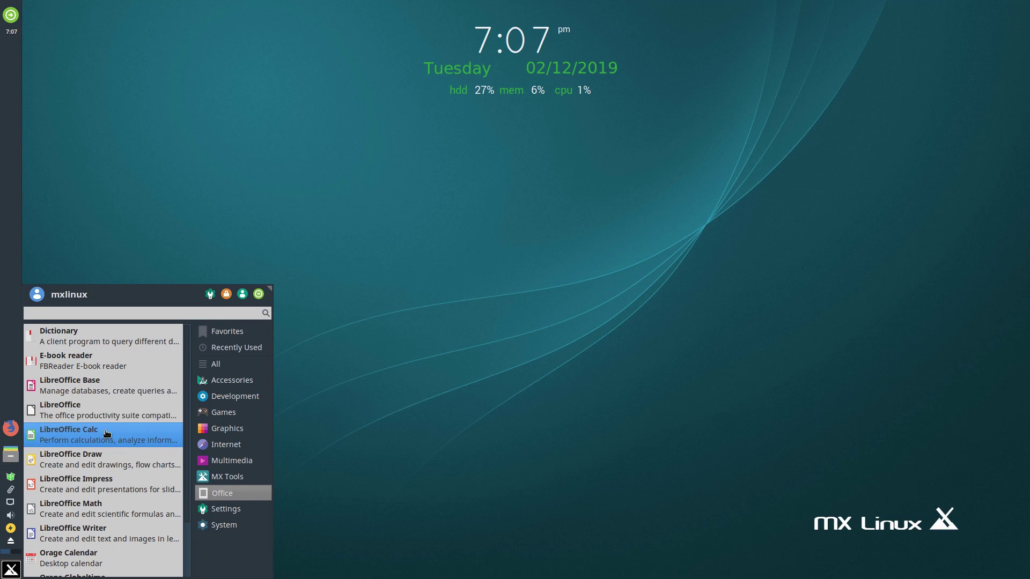
{"action": "scroll", "coordinate": [107, 429], "scroll_direction": "down", "scroll_amount": 3}
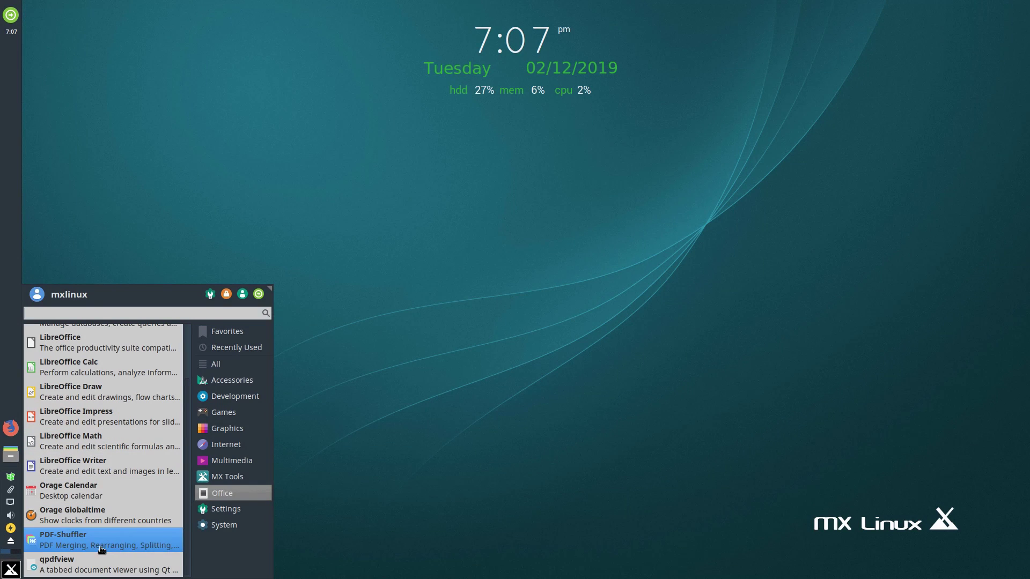
{"action": "scroll", "coordinate": [123, 413], "scroll_direction": "up", "scroll_amount": 3}
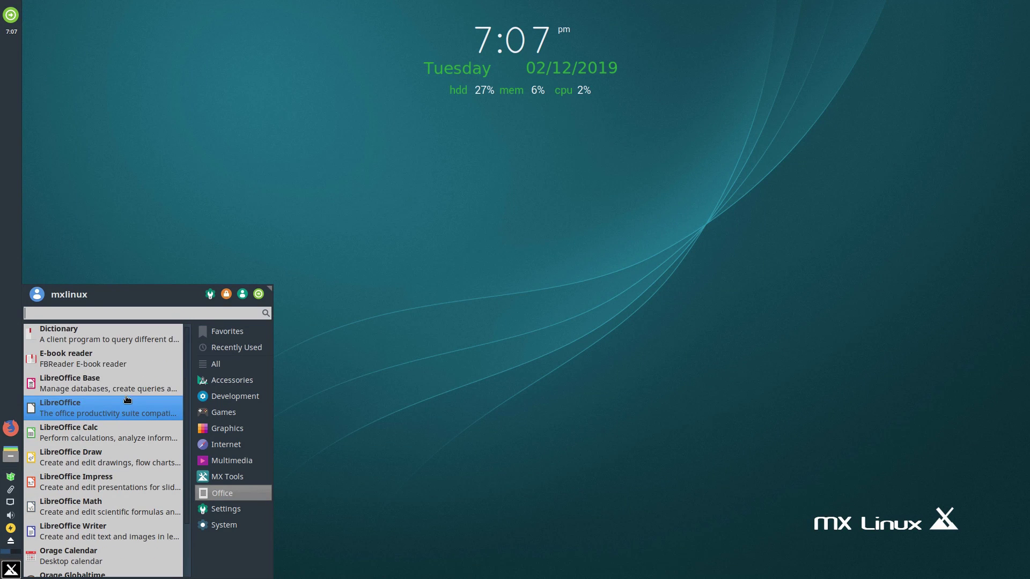
- Switch to Firefox, close the privacy notice tab and load the Calibre library at 192.168.5.140:8080
{"action": "left_click", "coordinate": [50, 415]}
{"action": "left_click", "coordinate": [11, 428]}
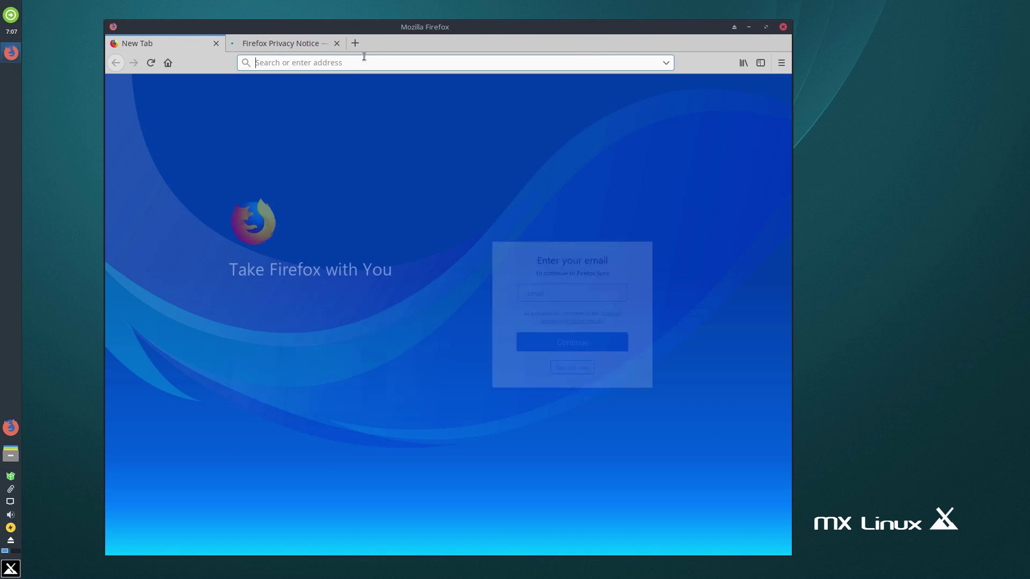
{"action": "left_click", "coordinate": [337, 43]}
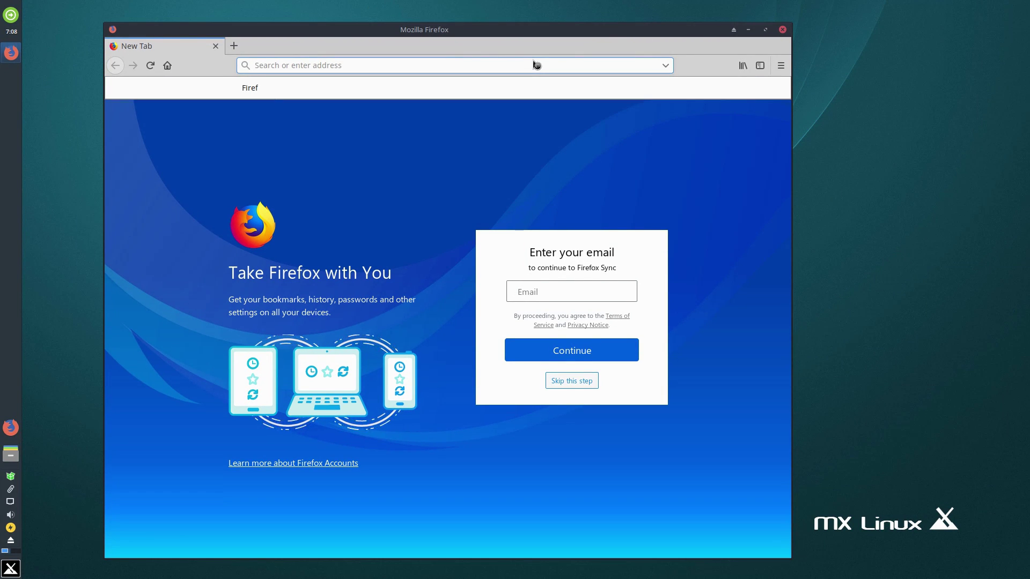
{"action": "type", "text": "192.168.5.1"}
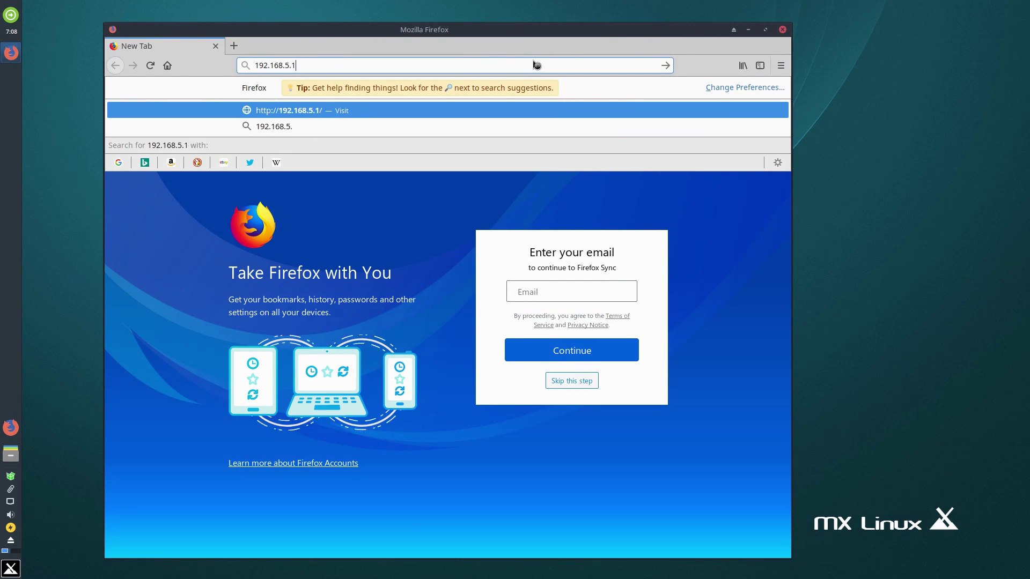
{"action": "type", "text": "40:080"}
{"action": "key", "text": "BackSpace"}
{"action": "key", "text": "BackSpace"}
{"action": "key", "text": "BackSpace"}
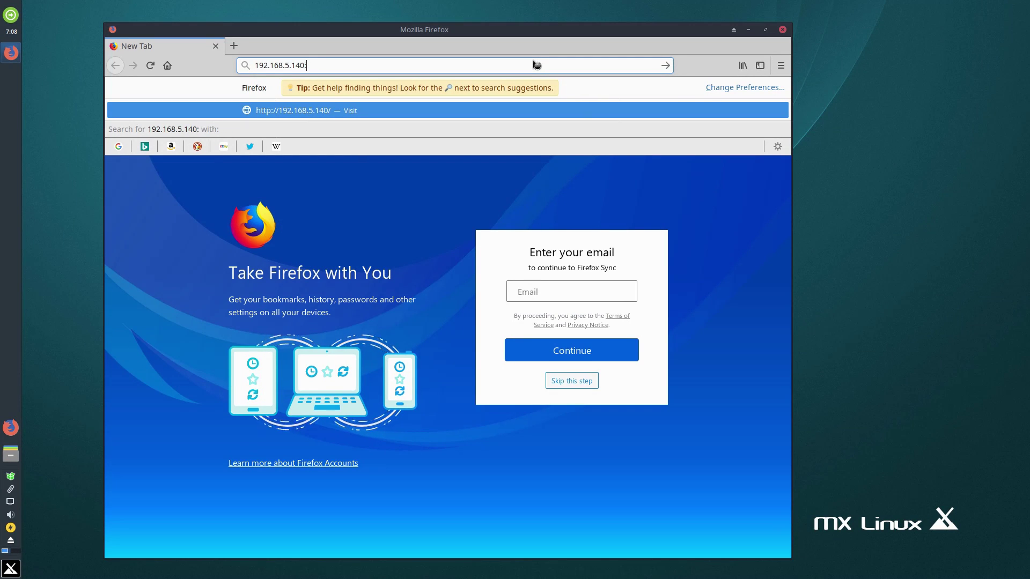
{"action": "type", "text": "8080"}
{"action": "key", "text": "Return"}
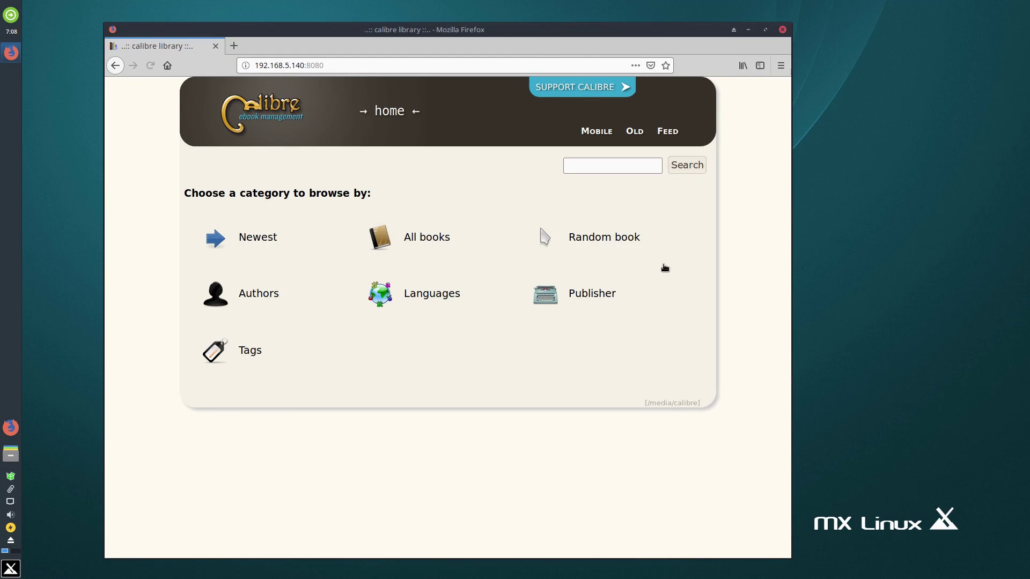
- Open the All books category of the Calibre library and look through the listed titles
{"action": "left_click", "coordinate": [435, 240]}
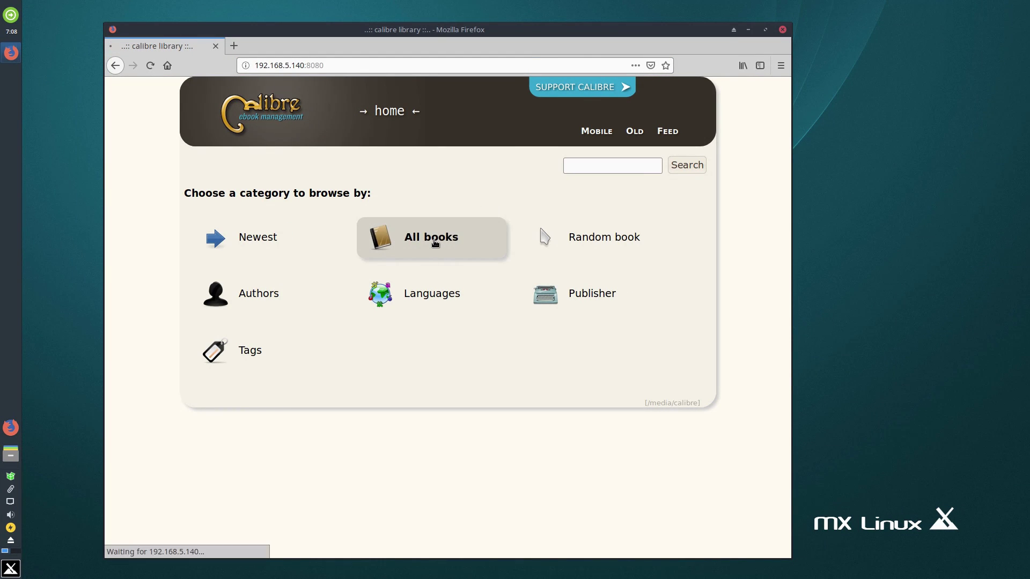
{"action": "scroll", "coordinate": [414, 245], "scroll_direction": "down", "scroll_amount": 5}
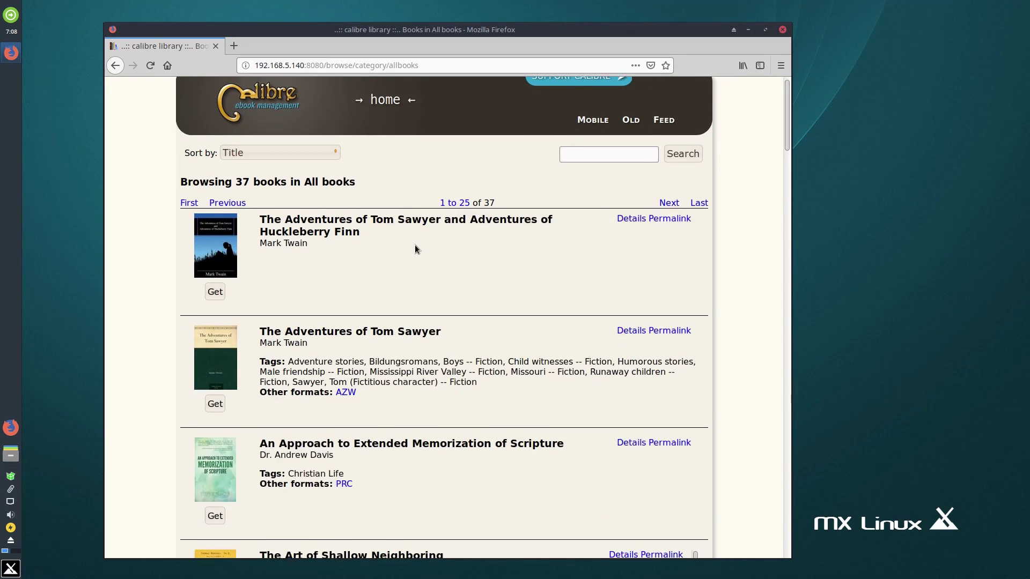
{"action": "scroll", "coordinate": [459, 229], "scroll_direction": "up", "scroll_amount": 5}
{"action": "scroll", "coordinate": [455, 252], "scroll_direction": "down", "scroll_amount": 5}
{"action": "scroll", "coordinate": [454, 260], "scroll_direction": "up", "scroll_amount": 4}
{"action": "scroll", "coordinate": [458, 257], "scroll_direction": "down", "scroll_amount": 4}
{"action": "scroll", "coordinate": [458, 257], "scroll_direction": "down", "scroll_amount": 15}
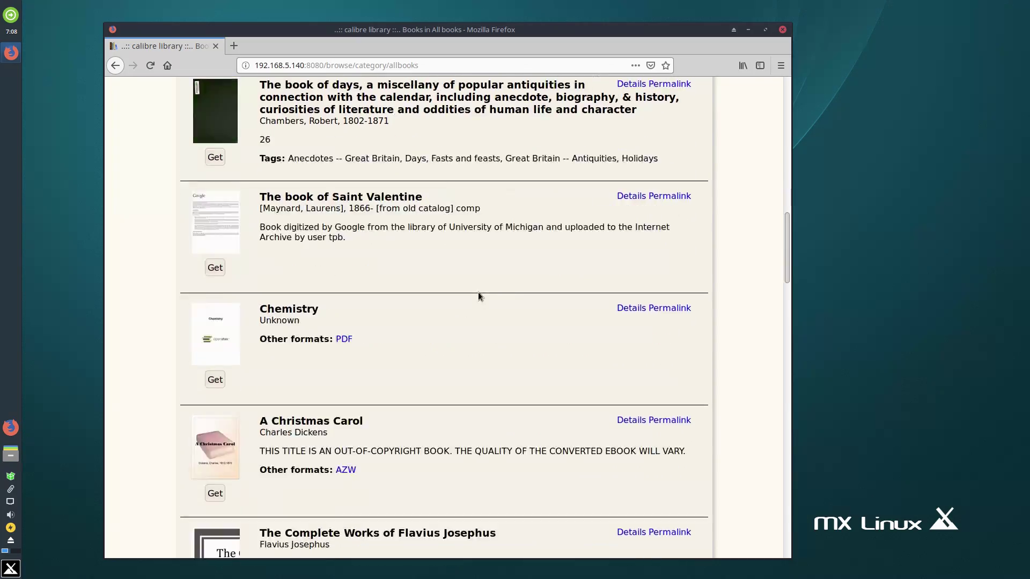
{"action": "scroll", "coordinate": [469, 304], "scroll_direction": "down", "scroll_amount": 15}
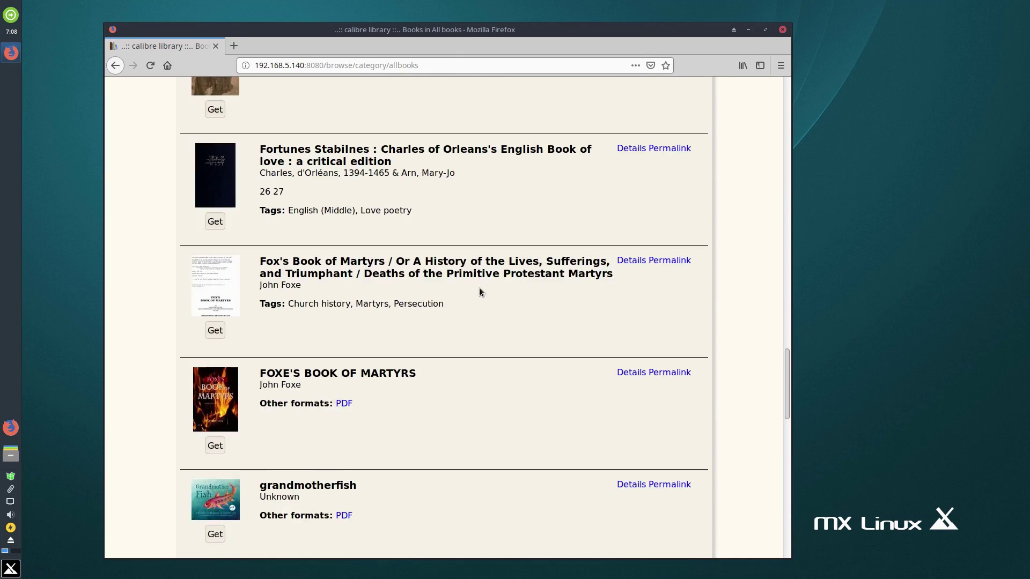
{"action": "scroll", "coordinate": [478, 288], "scroll_direction": "down", "scroll_amount": 12}
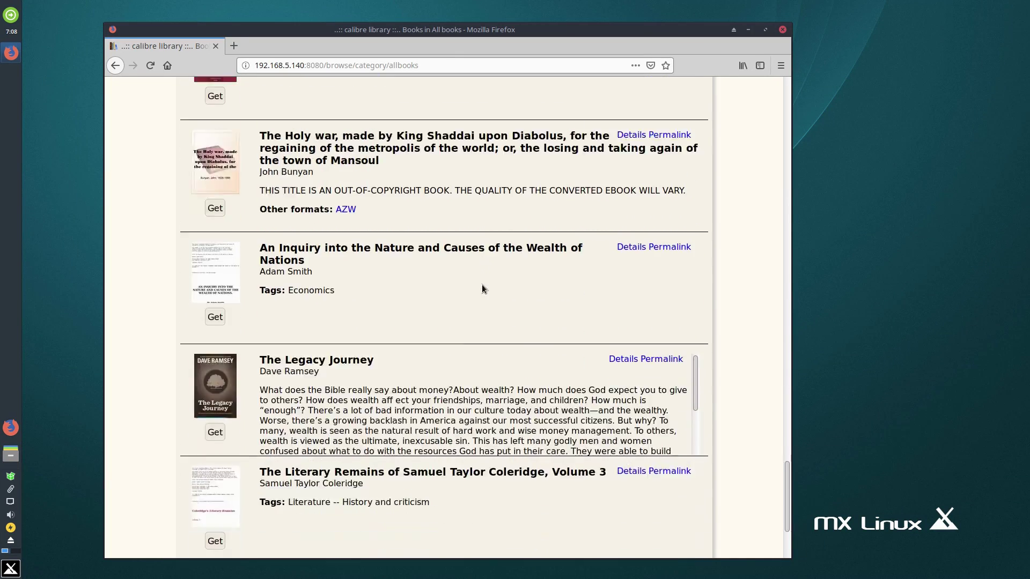
{"action": "scroll", "coordinate": [471, 291], "scroll_direction": "up", "scroll_amount": 4}
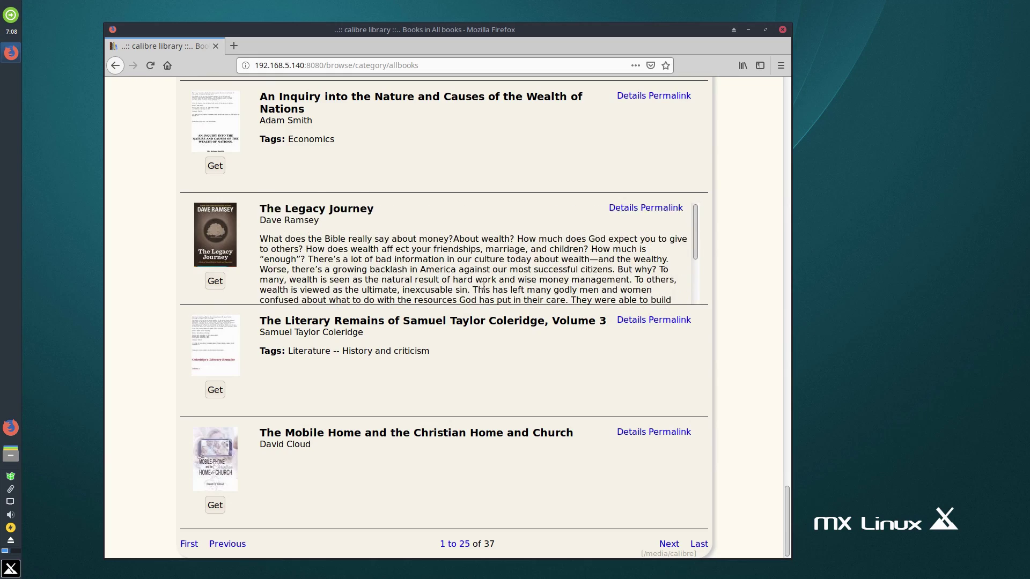
{"action": "scroll", "coordinate": [642, 143], "scroll_direction": "up", "scroll_amount": 12}
{"action": "scroll", "coordinate": [643, 143], "scroll_direction": "up", "scroll_amount": 20}
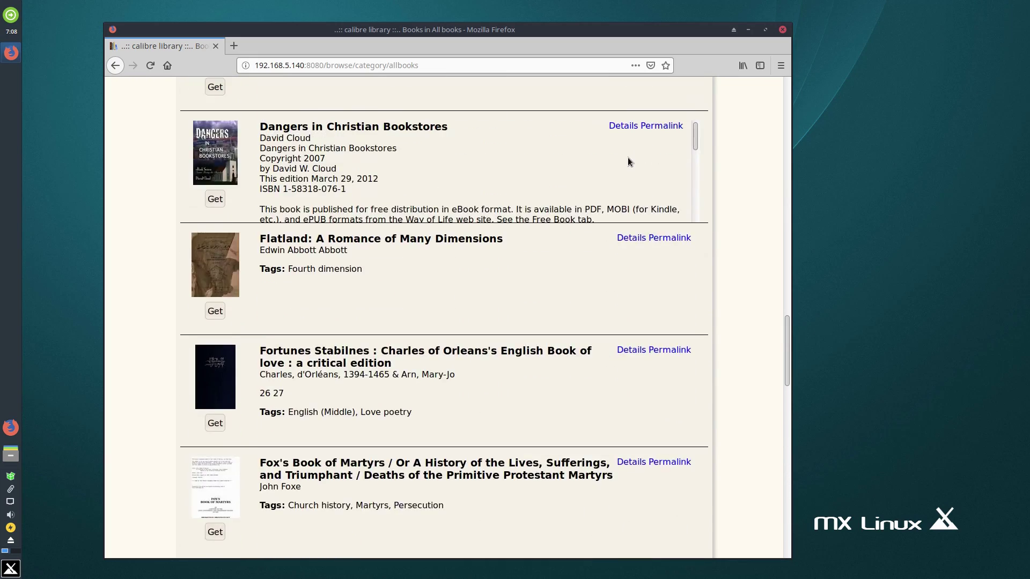
{"action": "scroll", "coordinate": [604, 179], "scroll_direction": "up", "scroll_amount": 15}
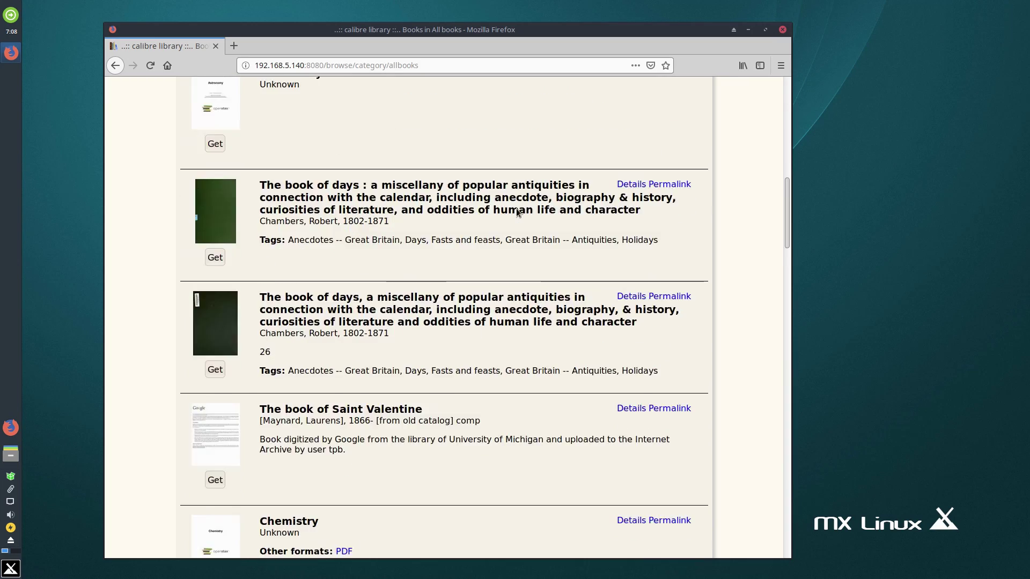
{"action": "scroll", "coordinate": [416, 361], "scroll_direction": "down", "scroll_amount": 3}
{"action": "scroll", "coordinate": [338, 354], "scroll_direction": "down", "scroll_amount": 4}
{"action": "scroll", "coordinate": [485, 297], "scroll_direction": "down", "scroll_amount": 4}
{"action": "scroll", "coordinate": [488, 299], "scroll_direction": "up", "scroll_amount": 12}
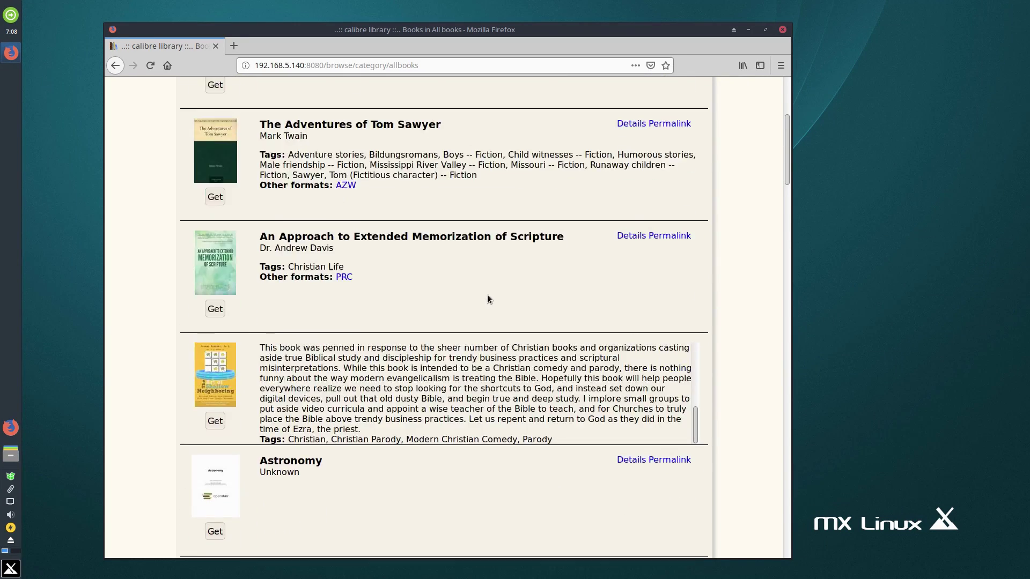
- Search the Calibre library for "amused", and replace that query with a search for the author's surname
{"action": "left_click", "coordinate": [589, 169]}
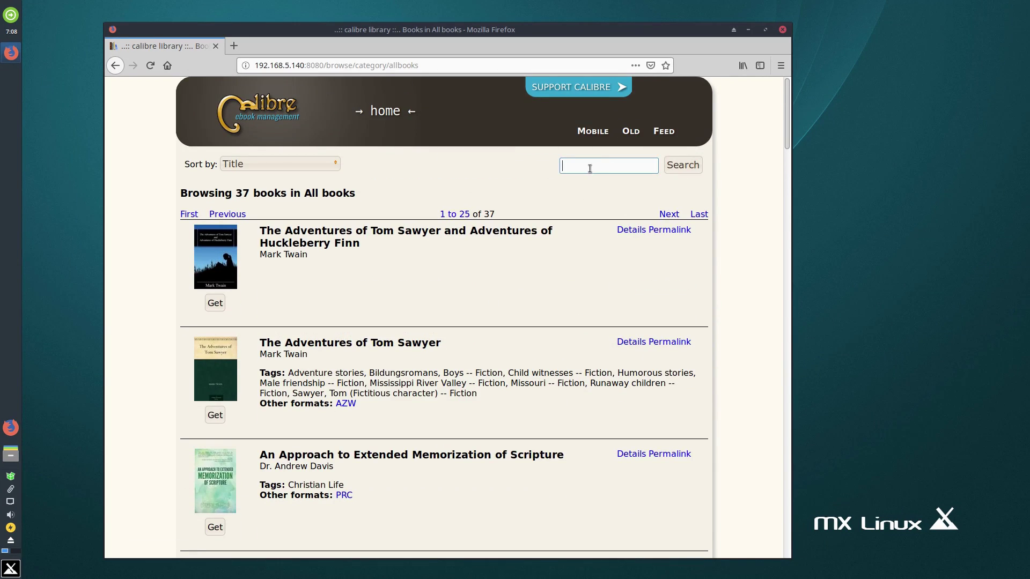
{"action": "key", "text": "Return"}
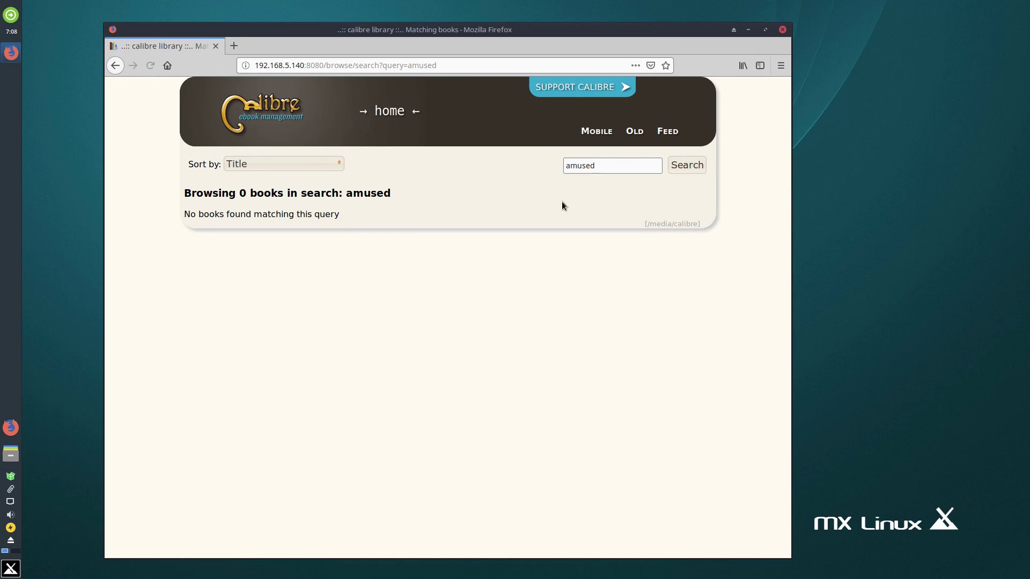
{"action": "double_click", "coordinate": [640, 173]}
{"action": "key", "text": "BackSpace"}
{"action": "type", "text": "mu"}
{"action": "type", "text": "y"}
{"action": "key", "text": "Return"}
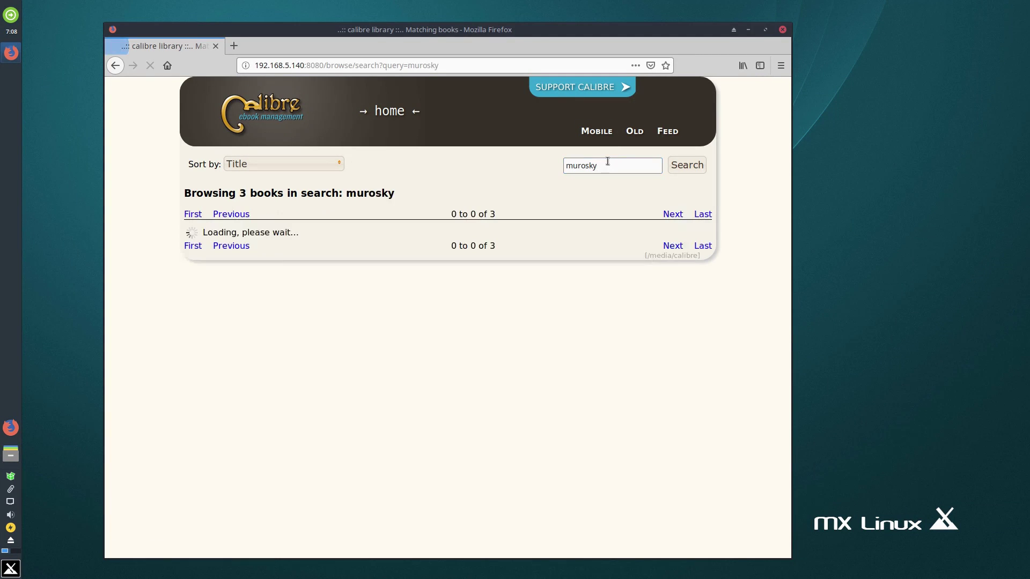
- Get the revised Testing and Temptations e-book from the search results and save the EPUB file
{"action": "scroll", "coordinate": [429, 386], "scroll_direction": "down", "scroll_amount": 3}
{"action": "scroll", "coordinate": [387, 506], "scroll_direction": "down", "scroll_amount": 1}
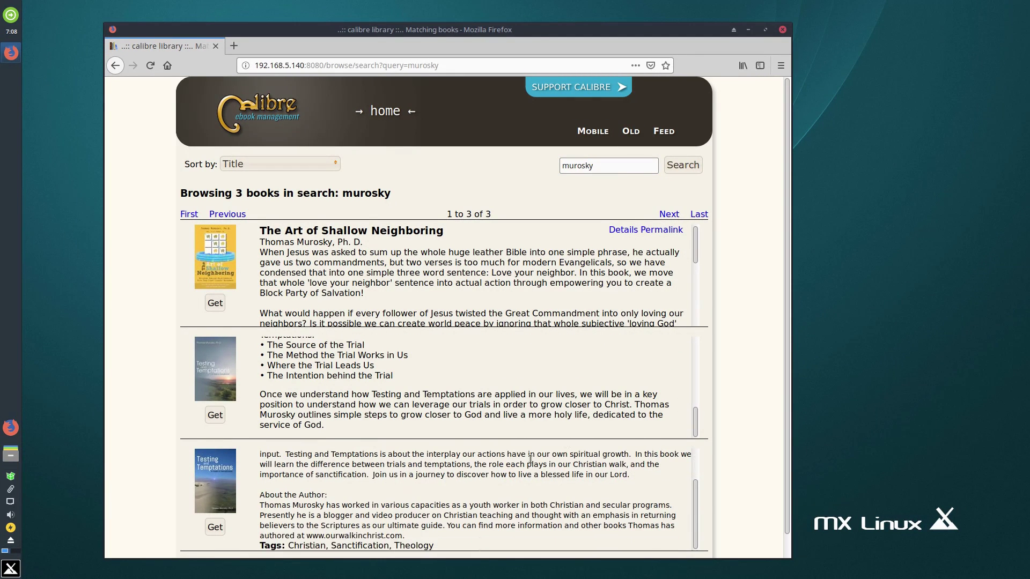
{"action": "scroll", "coordinate": [754, 417], "scroll_direction": "down", "scroll_amount": 1}
{"action": "scroll", "coordinate": [746, 432], "scroll_direction": "up", "scroll_amount": 1}
{"action": "left_click", "coordinate": [213, 471]}
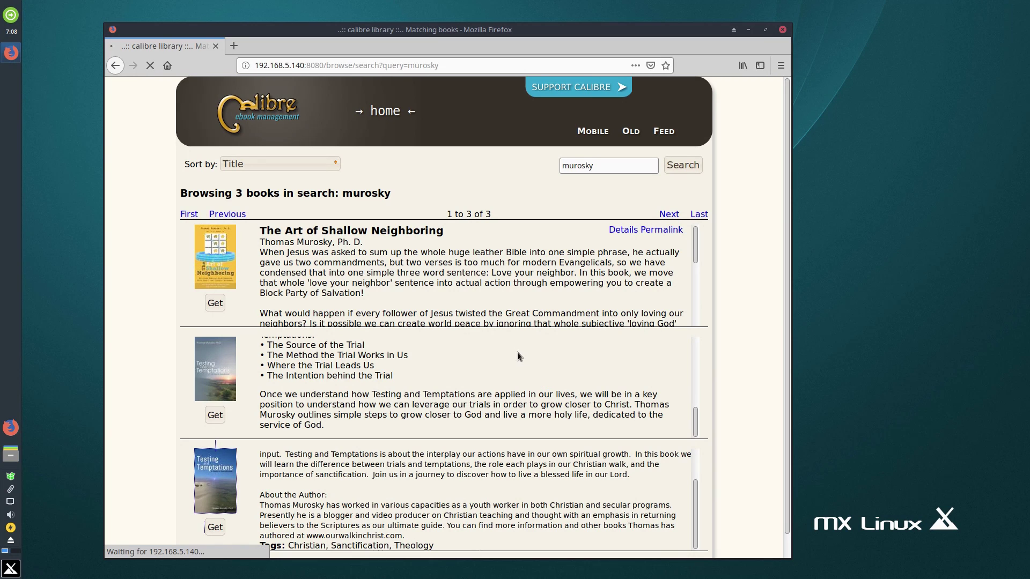
{"action": "left_click", "coordinate": [215, 527]}
{"action": "scroll", "coordinate": [538, 365], "scroll_direction": "down", "scroll_amount": 1}
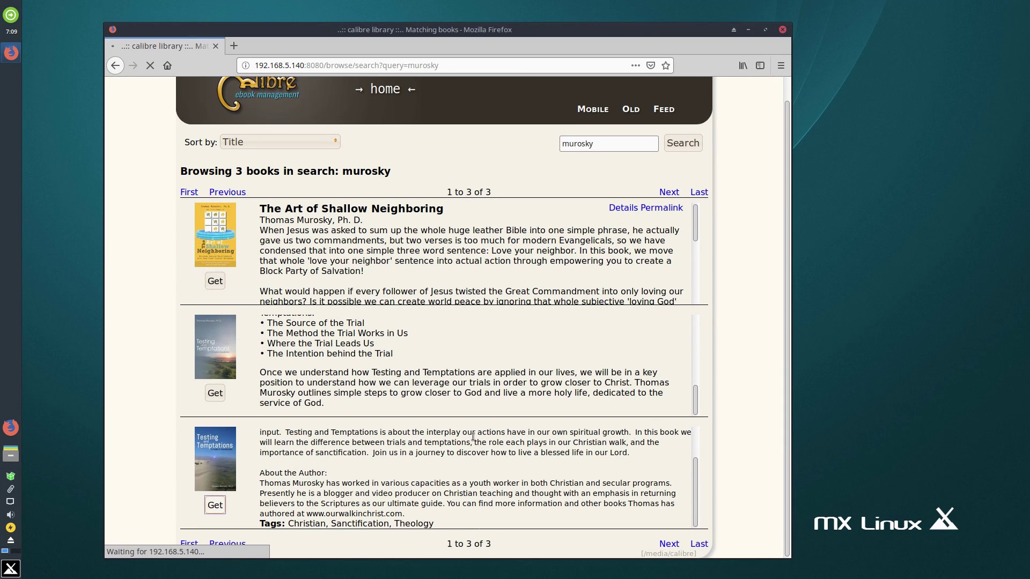
{"action": "left_click_drag", "start_coordinate": [566, 22], "coordinate": [722, 13]}
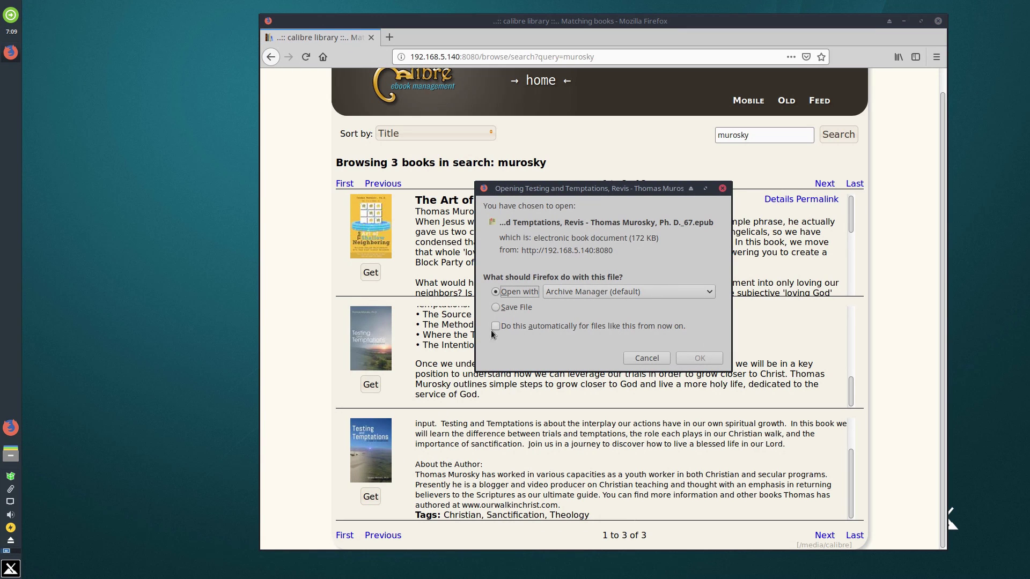
{"action": "left_click", "coordinate": [598, 291]}
{"action": "left_click", "coordinate": [592, 299]}
{"action": "left_click", "coordinate": [510, 310]}
{"action": "left_click", "coordinate": [700, 358]}
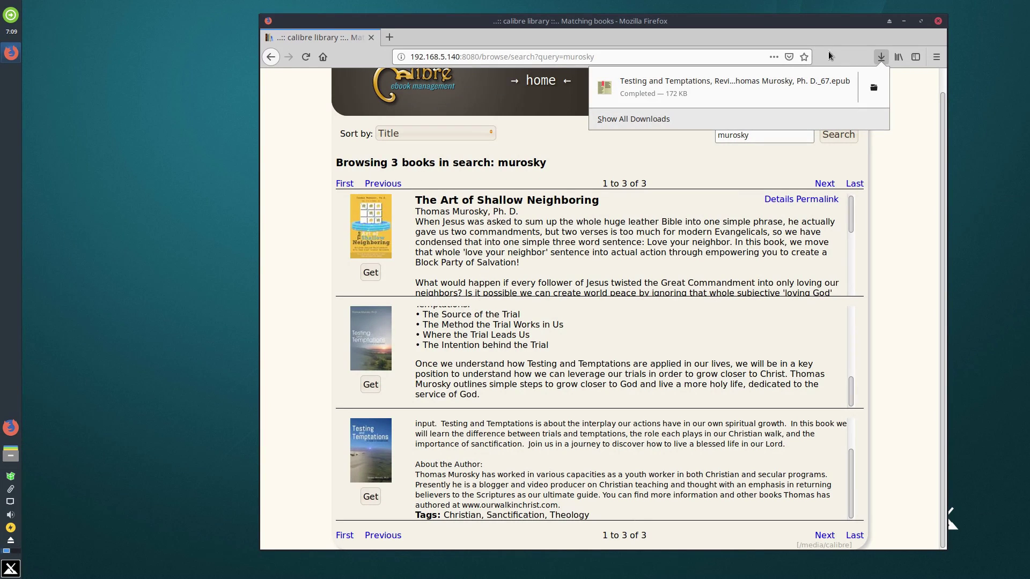
- Show the downloaded EPUB in its Downloads folder and open it with the E-book reader application
{"action": "left_click", "coordinate": [874, 92]}
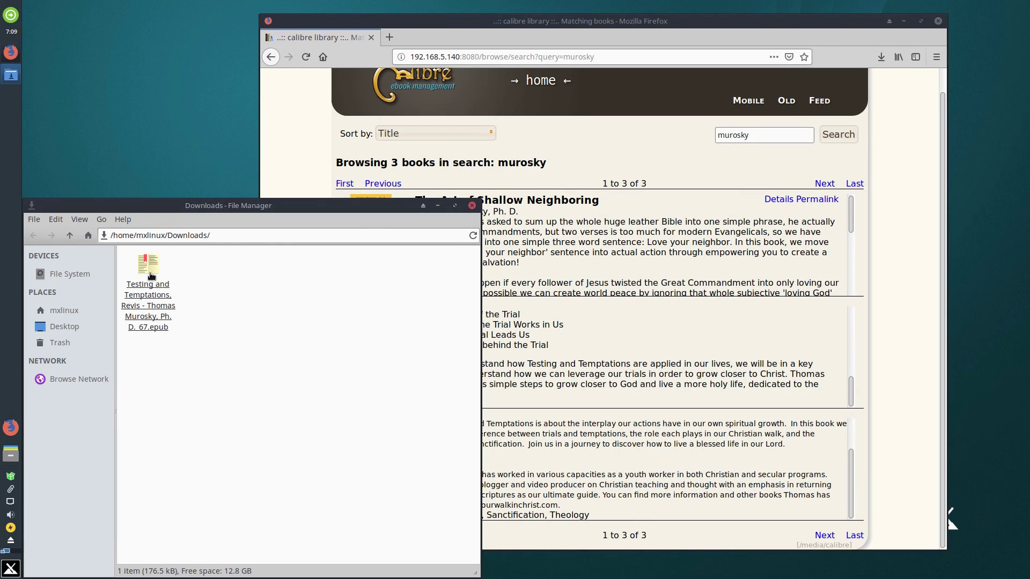
{"action": "right_click", "coordinate": [149, 271]}
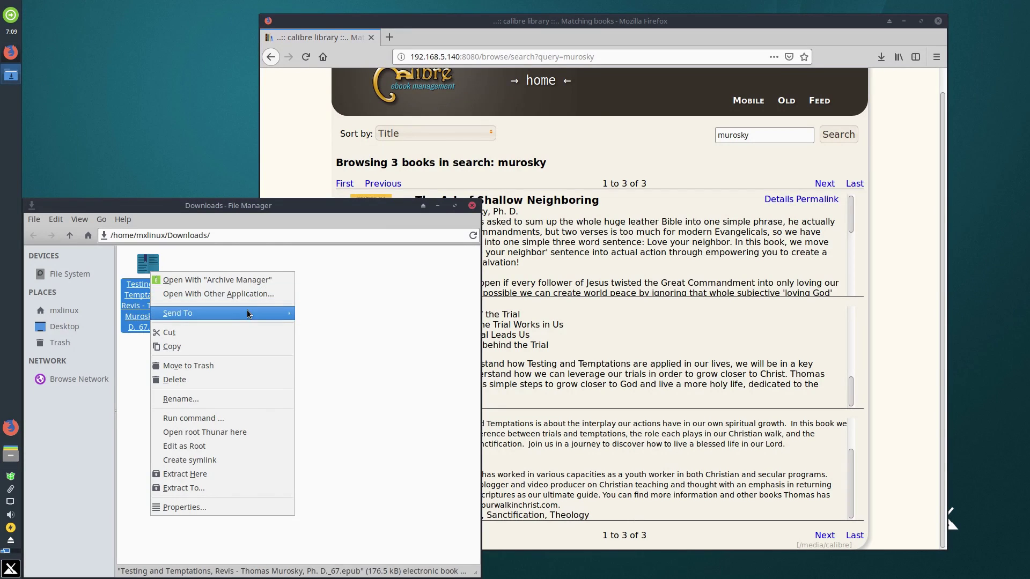
{"action": "left_click", "coordinate": [246, 295]}
{"action": "scroll", "coordinate": [258, 406], "scroll_direction": "down", "scroll_amount": 2}
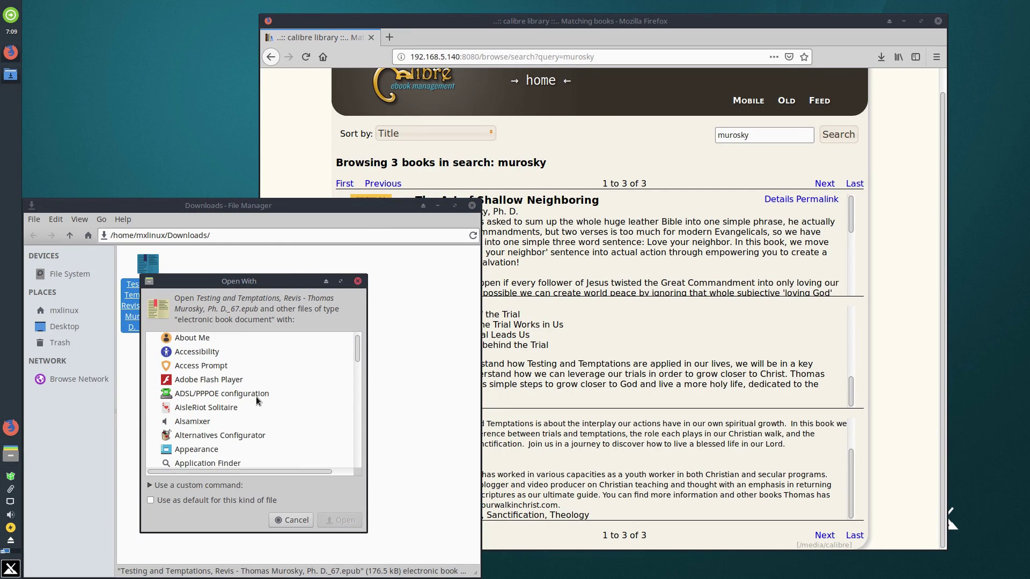
{"action": "scroll", "coordinate": [258, 399], "scroll_direction": "down", "scroll_amount": 3}
{"action": "left_click", "coordinate": [257, 400]}
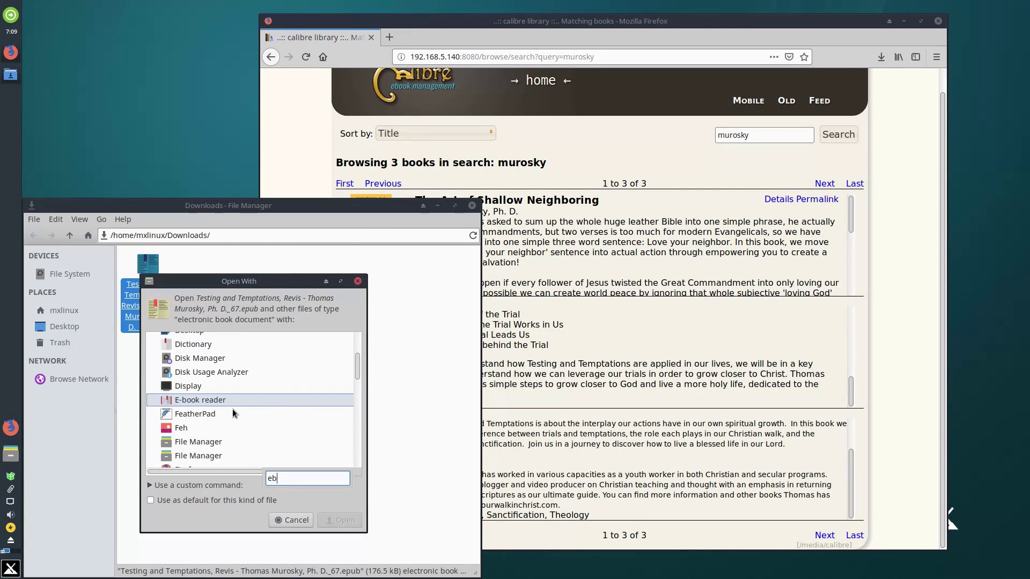
{"action": "left_click", "coordinate": [340, 520]}
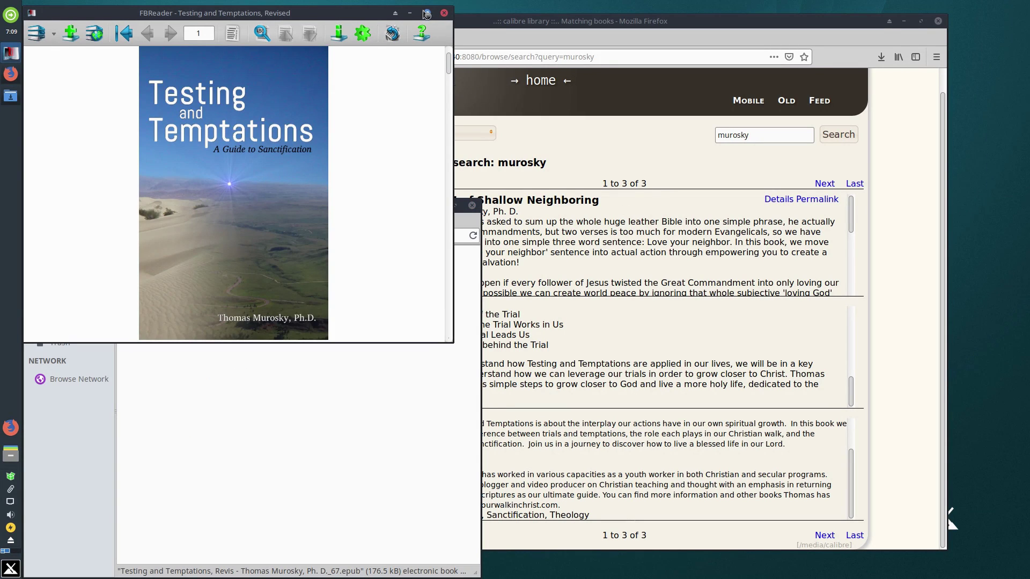
- Maximize the FBReader window and read through the opening pages of Testing and Temptations up to the table of contents
{"action": "left_click", "coordinate": [426, 13]}
{"action": "scroll", "coordinate": [881, 298], "scroll_direction": "down", "scroll_amount": 3}
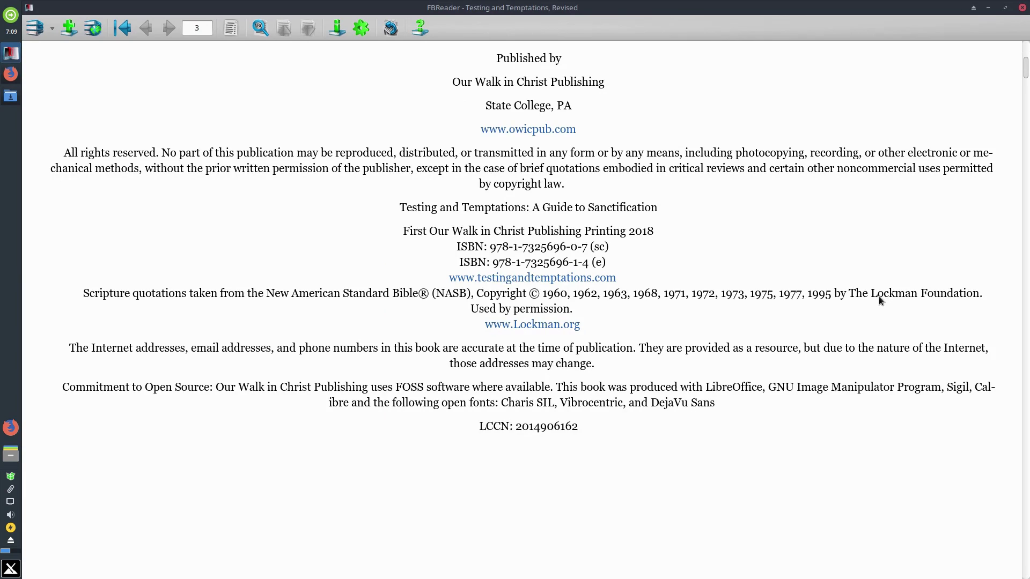
{"action": "scroll", "coordinate": [879, 296], "scroll_direction": "down", "scroll_amount": 2}
{"action": "scroll", "coordinate": [878, 298], "scroll_direction": "down", "scroll_amount": 6}
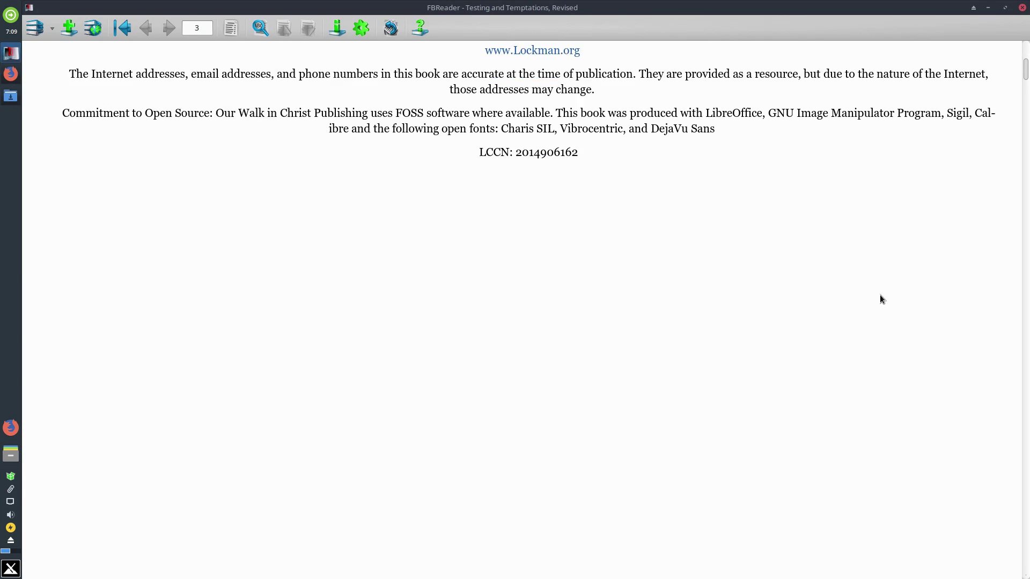
{"action": "scroll", "coordinate": [884, 294], "scroll_direction": "down", "scroll_amount": 6}
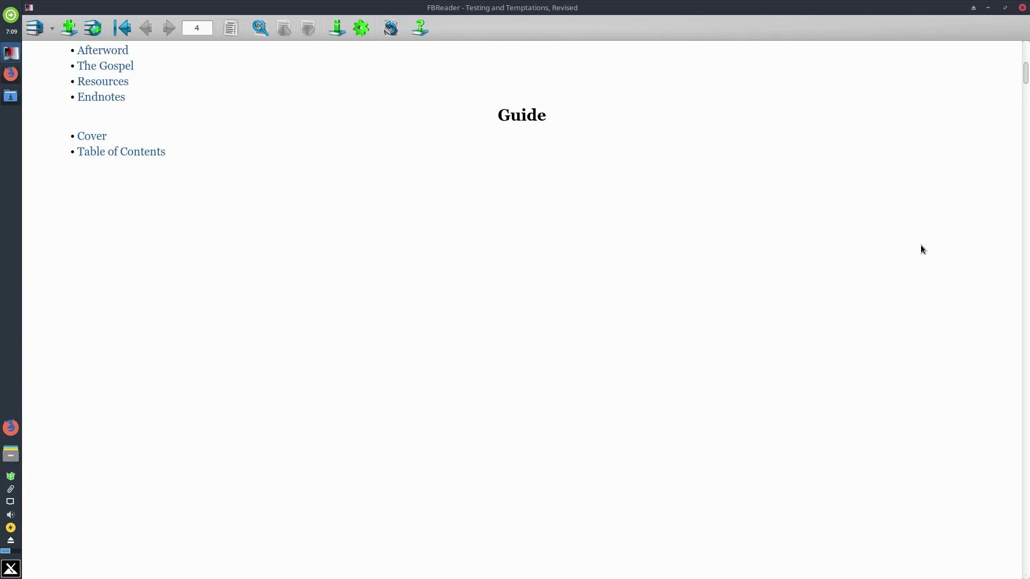
- Jump to the chapter "4 - To Try or Not to Try" from the table of contents and read through its text
{"action": "scroll", "coordinate": [973, 262], "scroll_direction": "up", "scroll_amount": 3}
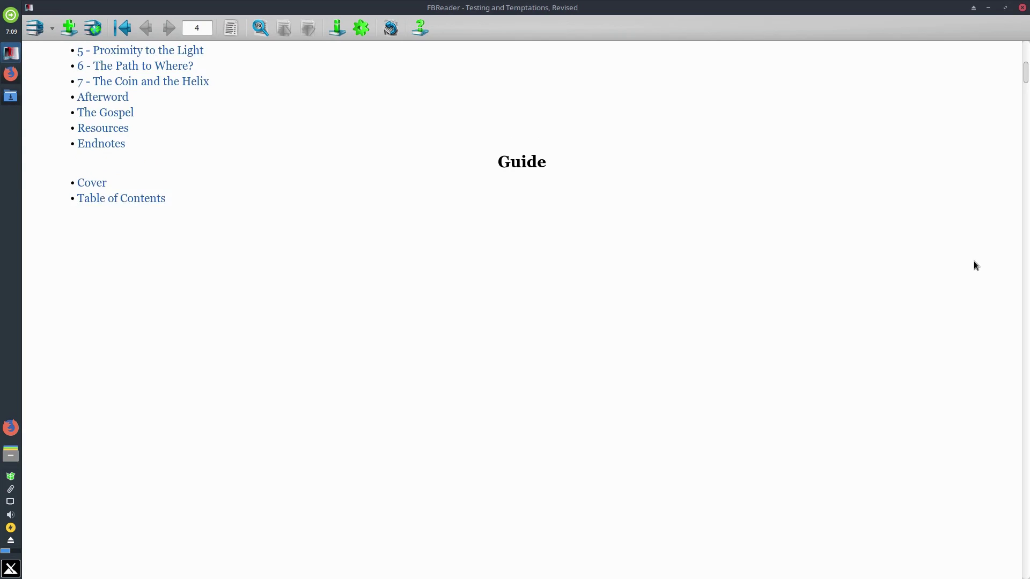
{"action": "left_click", "coordinate": [36, 31]}
{"action": "left_click", "coordinate": [38, 34]}
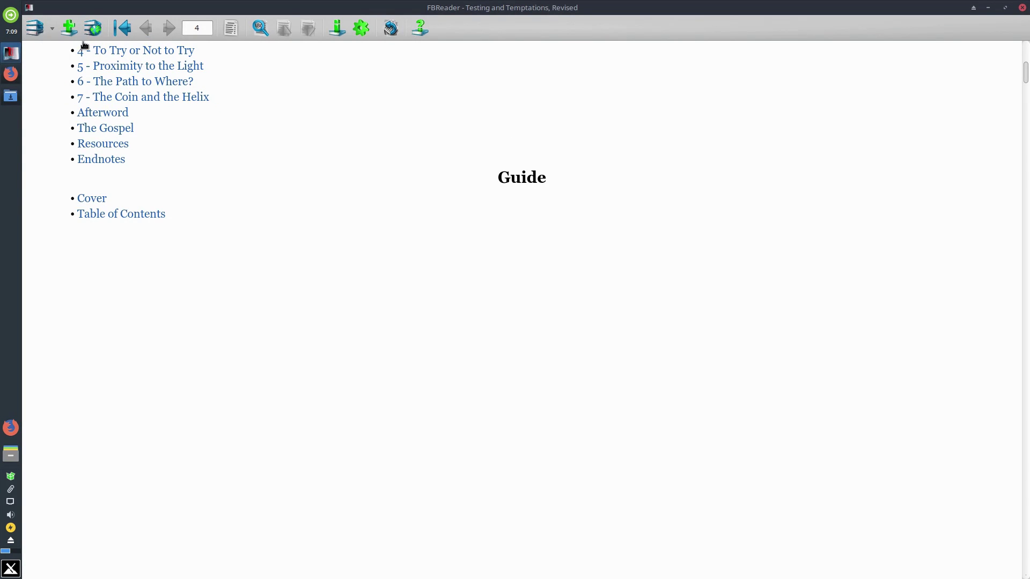
{"action": "left_click", "coordinate": [104, 51]}
{"action": "scroll", "coordinate": [573, 269], "scroll_direction": "down", "scroll_amount": 3}
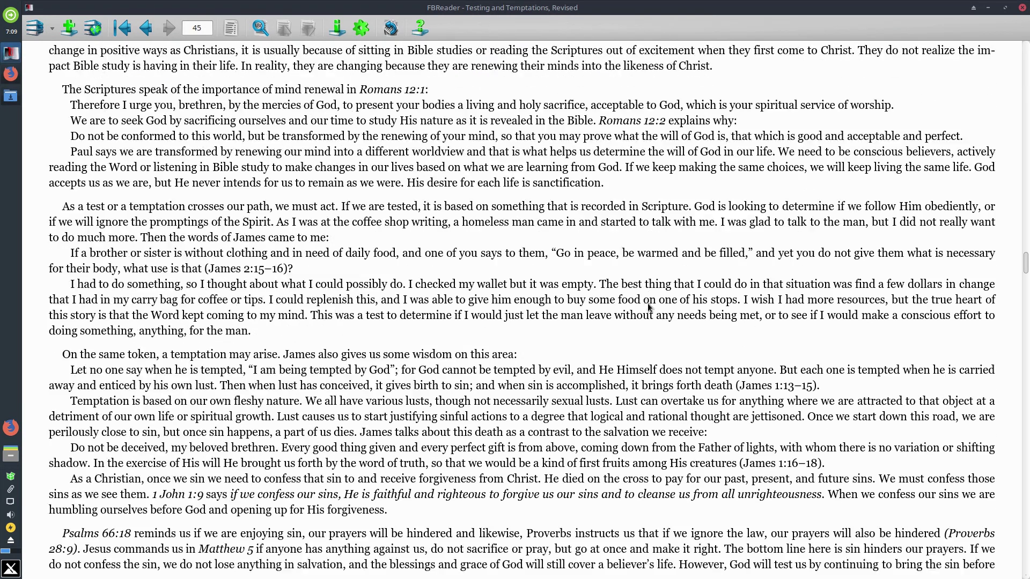
{"action": "scroll", "coordinate": [521, 304], "scroll_direction": "up", "scroll_amount": 1}
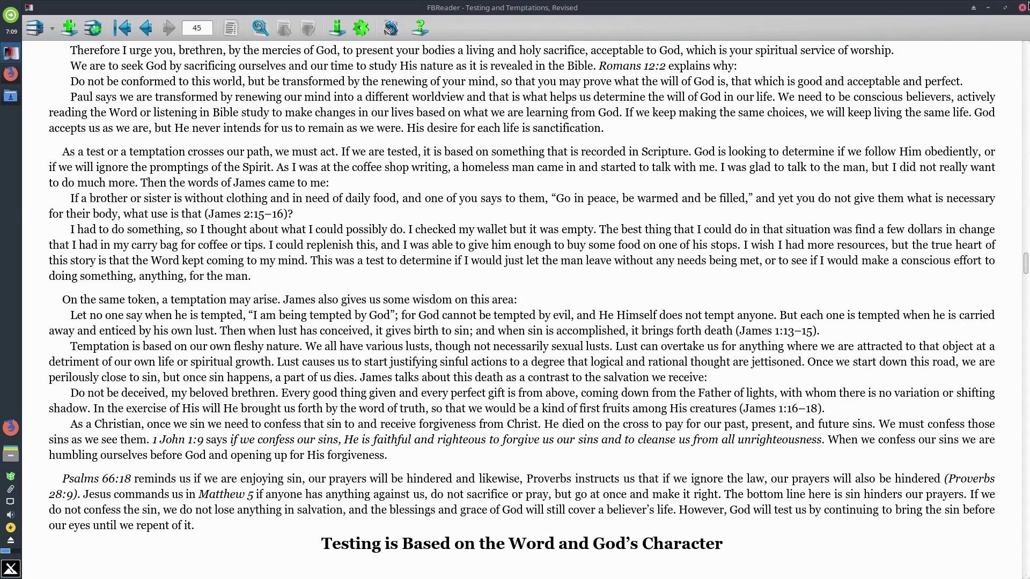
- Close the e-book reader, the Downloads file manager window and the Firefox window showing the Calibre library
{"action": "left_click", "coordinate": [1022, 7]}
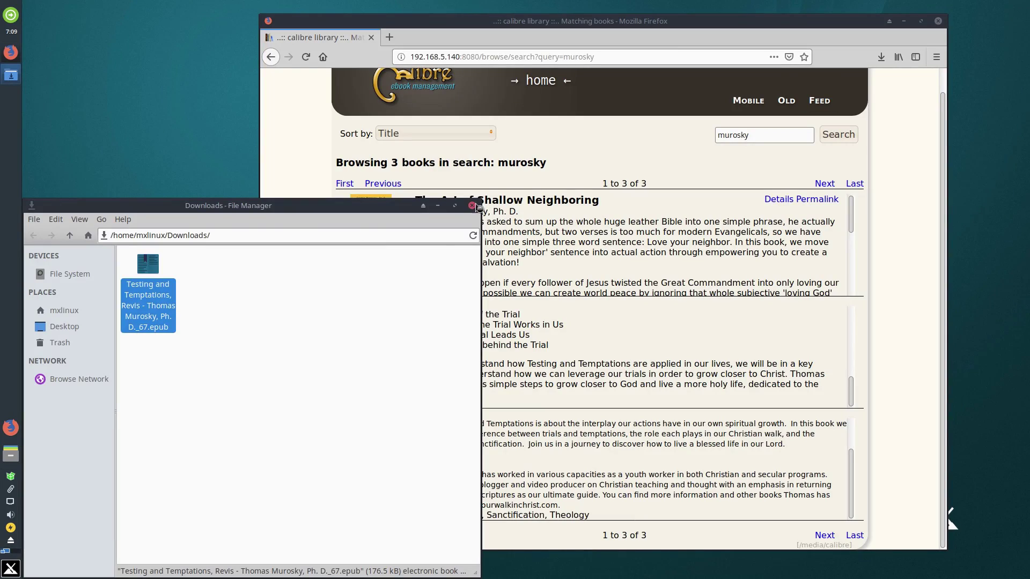
{"action": "left_click", "coordinate": [471, 206]}
{"action": "scroll", "coordinate": [680, 218], "scroll_direction": "up", "scroll_amount": 1}
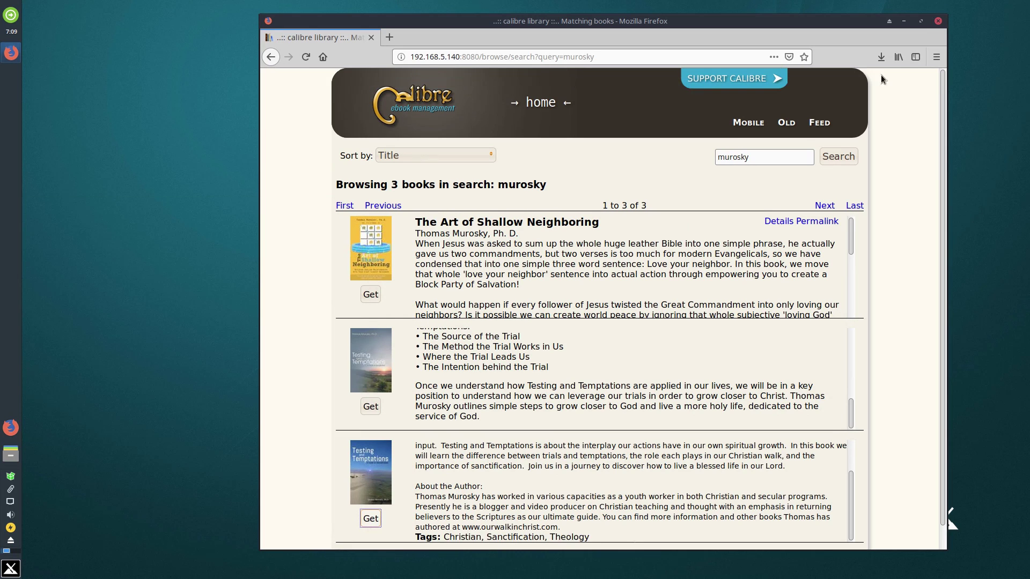
{"action": "left_click", "coordinate": [938, 22]}
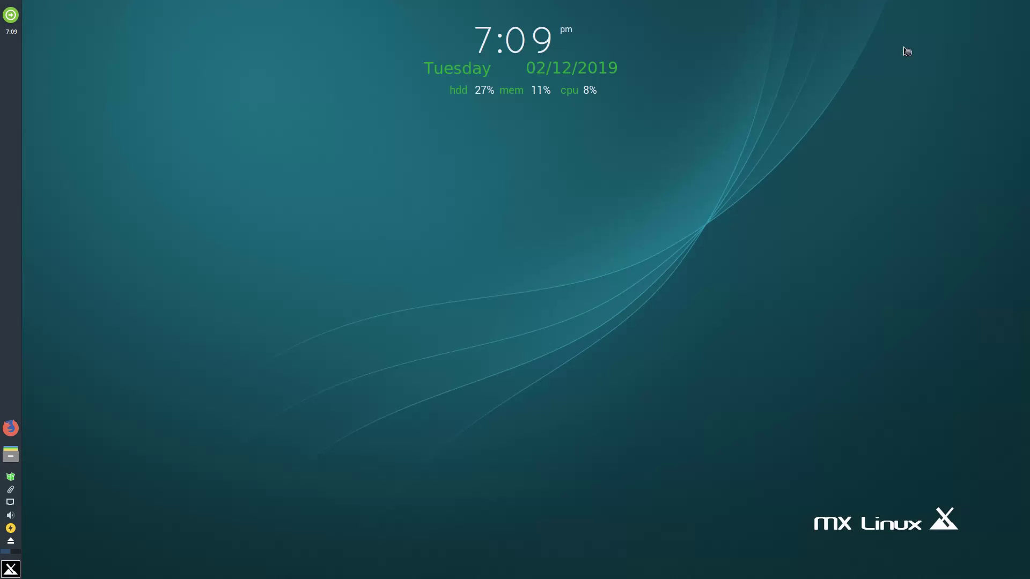
- Launch LibreOffice Writer and look over the other Office applications while the blank document loads
{"action": "left_click", "coordinate": [19, 573]}
{"action": "mouse_move", "coordinate": [236, 492]}
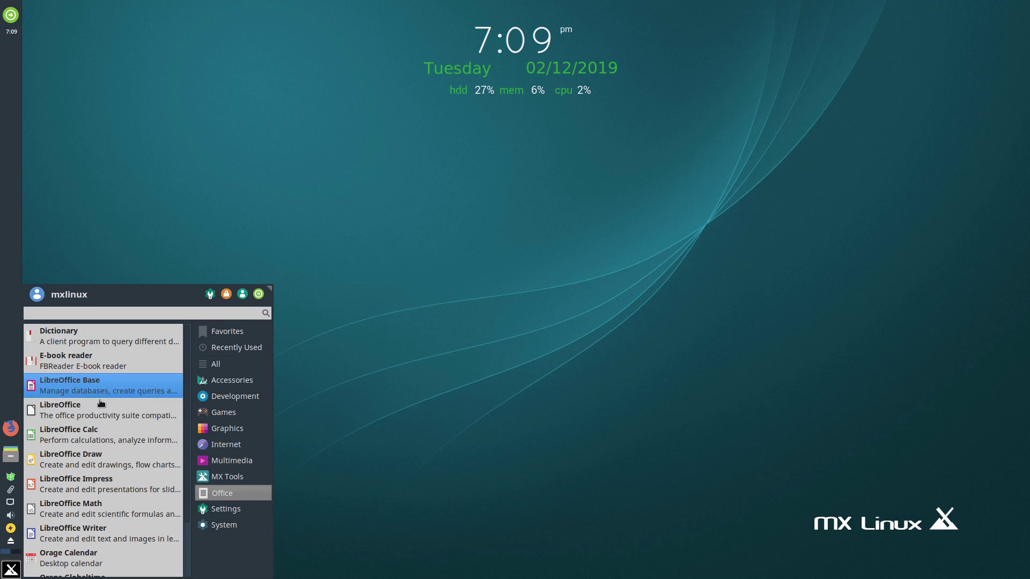
{"action": "left_click", "coordinate": [107, 532]}
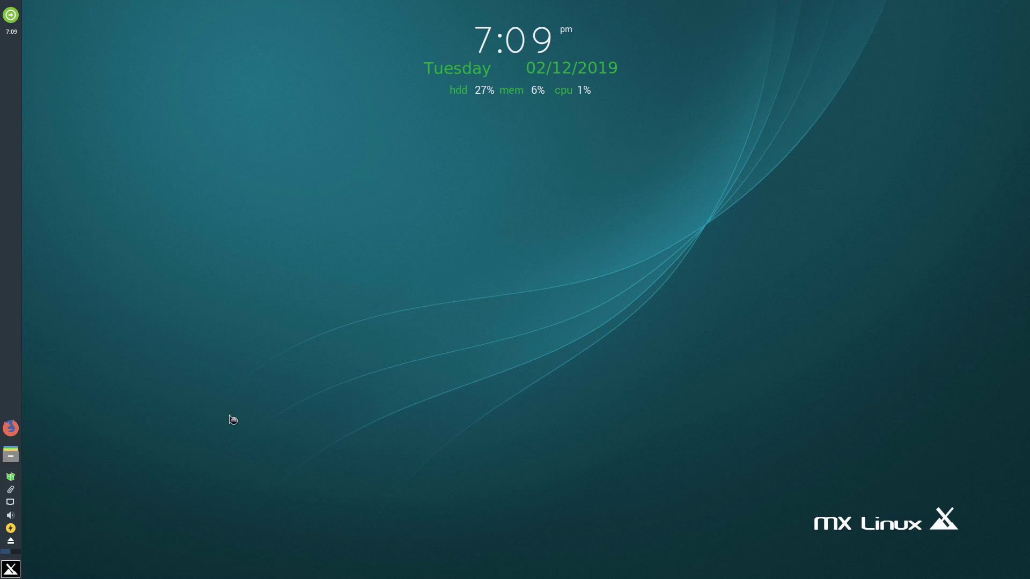
{"action": "left_click", "coordinate": [12, 572]}
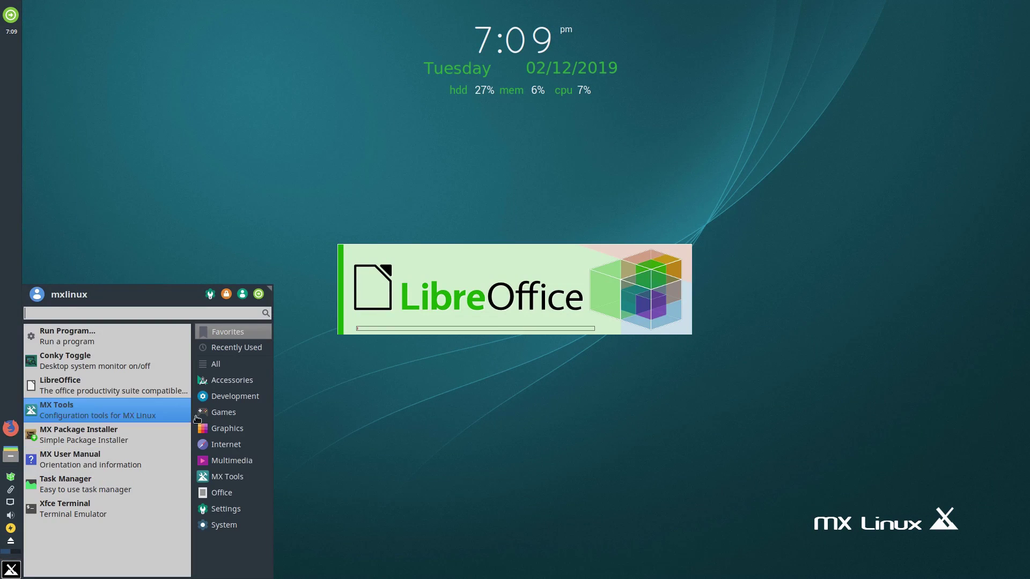
{"action": "mouse_move", "coordinate": [222, 492]}
{"action": "scroll", "coordinate": [107, 501], "scroll_direction": "down", "scroll_amount": 3}
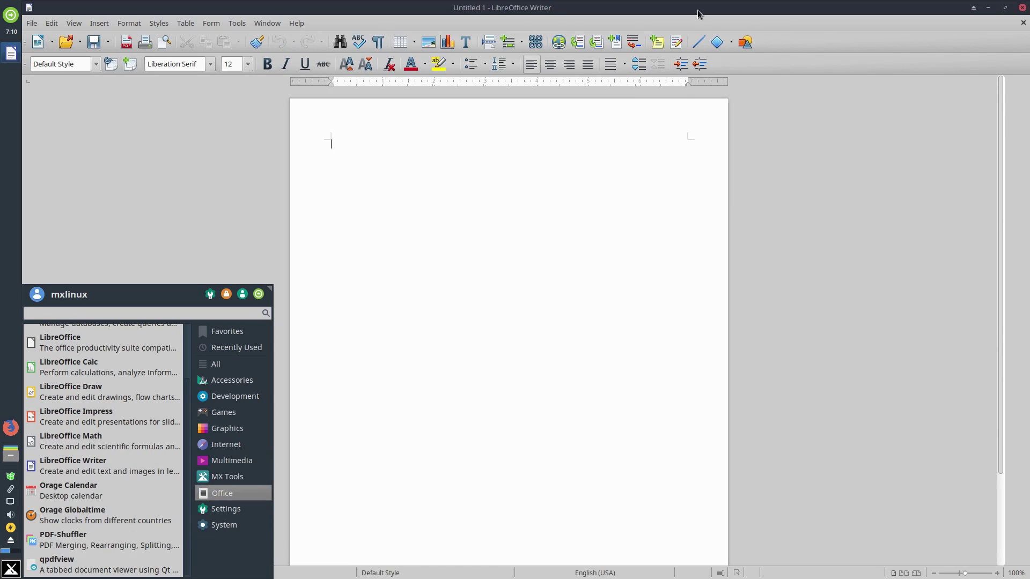
{"action": "left_click", "coordinate": [692, 21]}
- Write the misspelled word "Speelinhg" in the blank document and correct it with the suggested spelling "Spelling"
{"action": "type", "text": "speelinhg"}
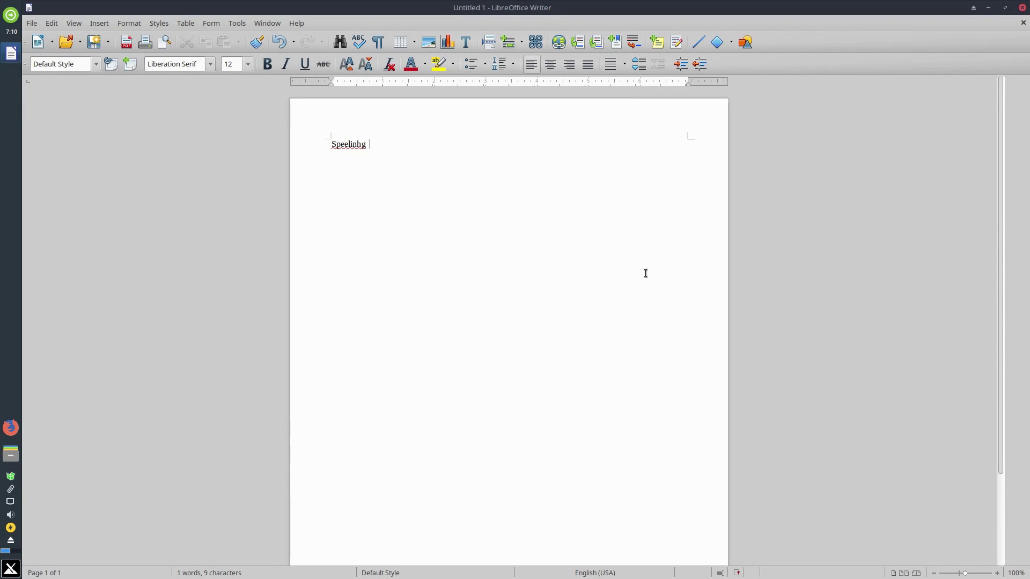
{"action": "right_click", "coordinate": [354, 146]}
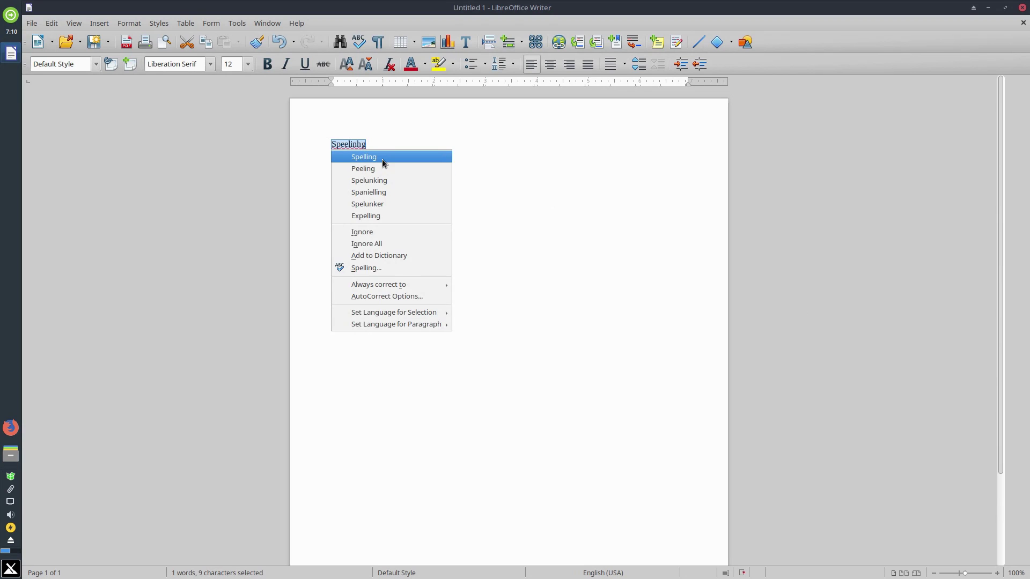
{"action": "left_click", "coordinate": [382, 157]}
{"action": "right_click", "coordinate": [342, 144]}
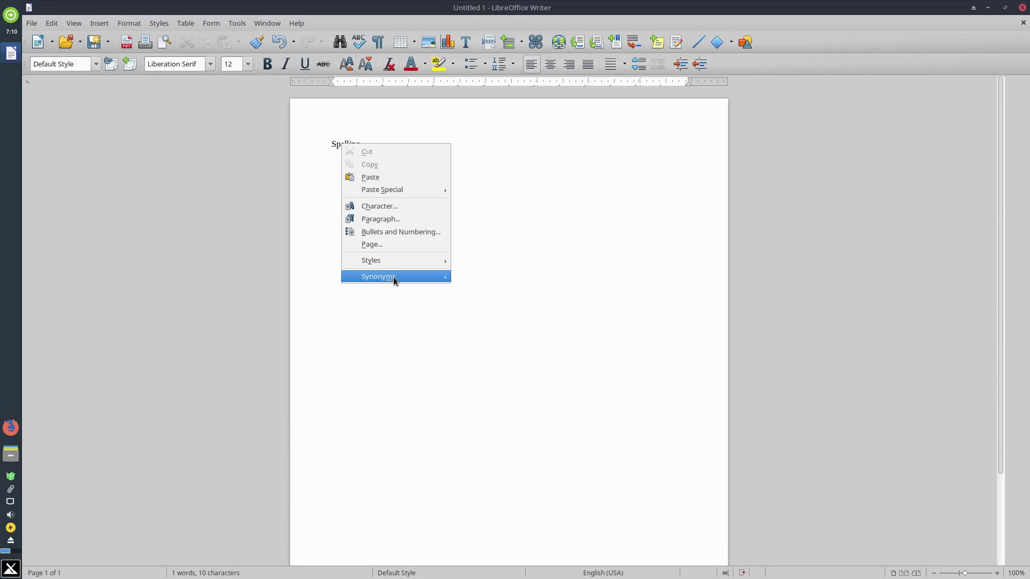
{"action": "mouse_move", "coordinate": [394, 276]}
{"action": "key", "text": "Escape"}
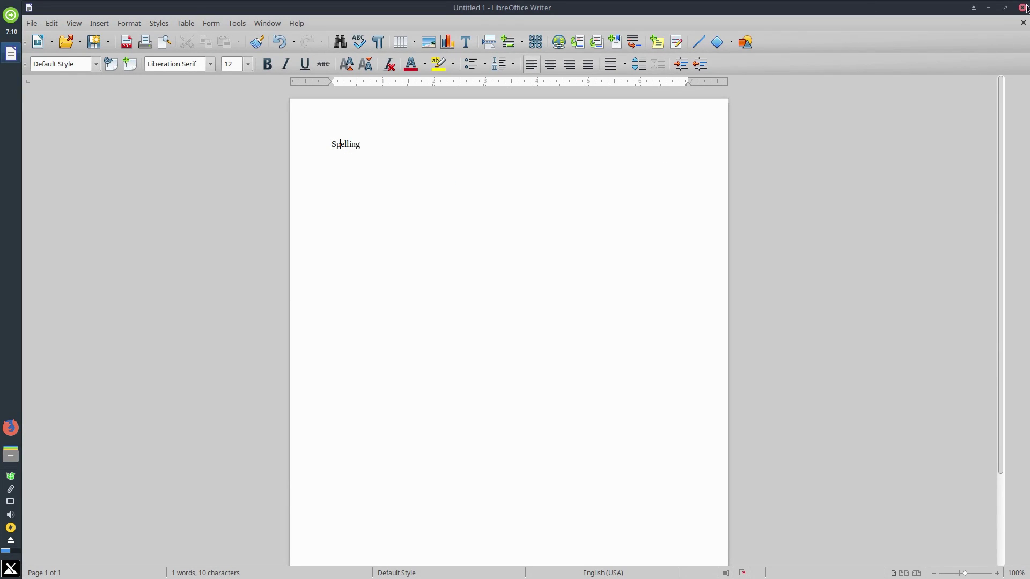
- View the About LibreOffice information, and close Writer without saving the untitled document
{"action": "left_click", "coordinate": [1021, 8]}
{"action": "left_click", "coordinate": [569, 317]}
{"action": "left_click", "coordinate": [299, 20]}
{"action": "left_click", "coordinate": [333, 152]}
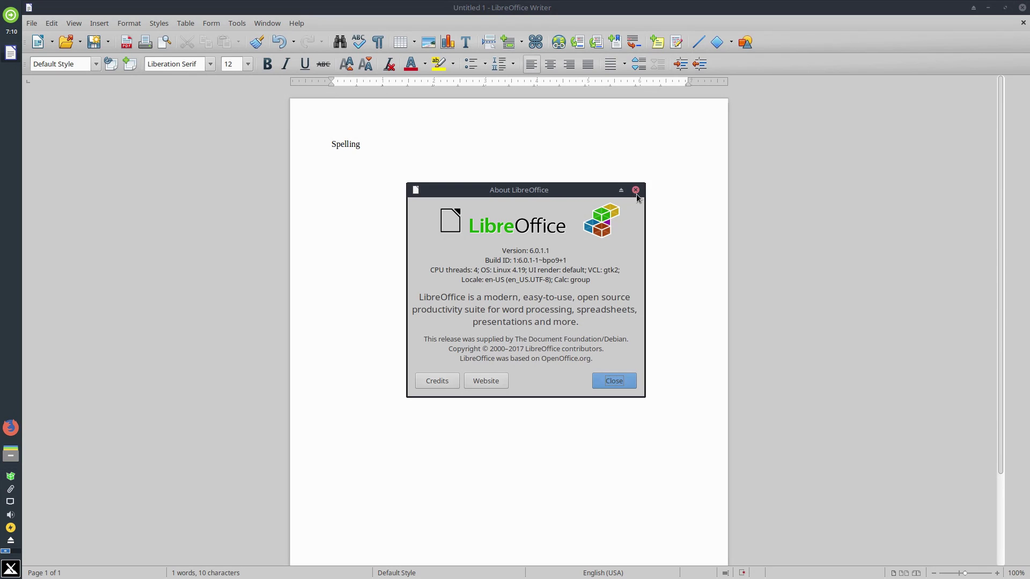
{"action": "left_click", "coordinate": [635, 191]}
{"action": "left_click", "coordinate": [1022, 7]}
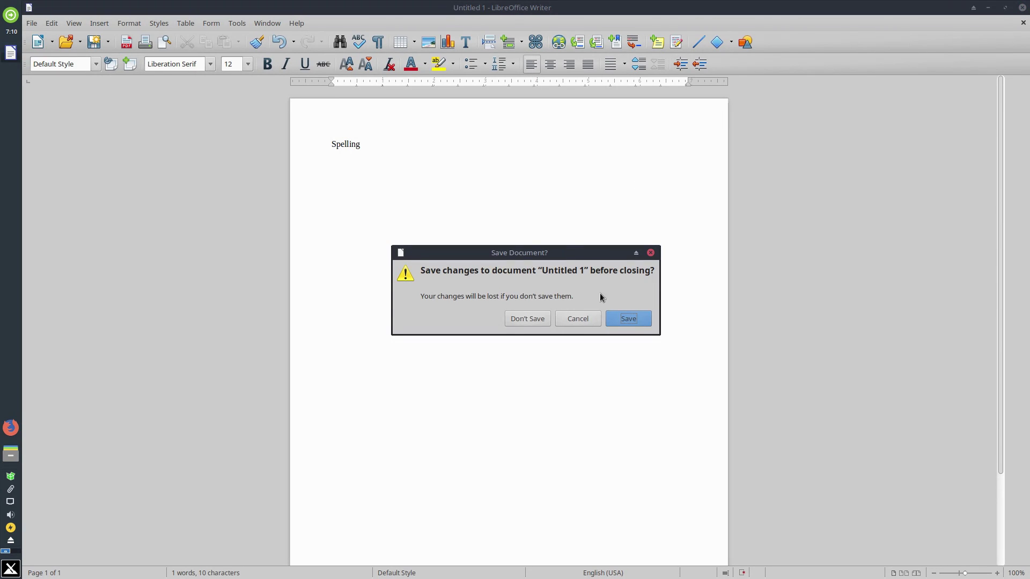
{"action": "left_click", "coordinate": [535, 320]}
- Look through the installed applications in the Office category and the configuration tools in the Settings category
{"action": "left_click", "coordinate": [15, 564]}
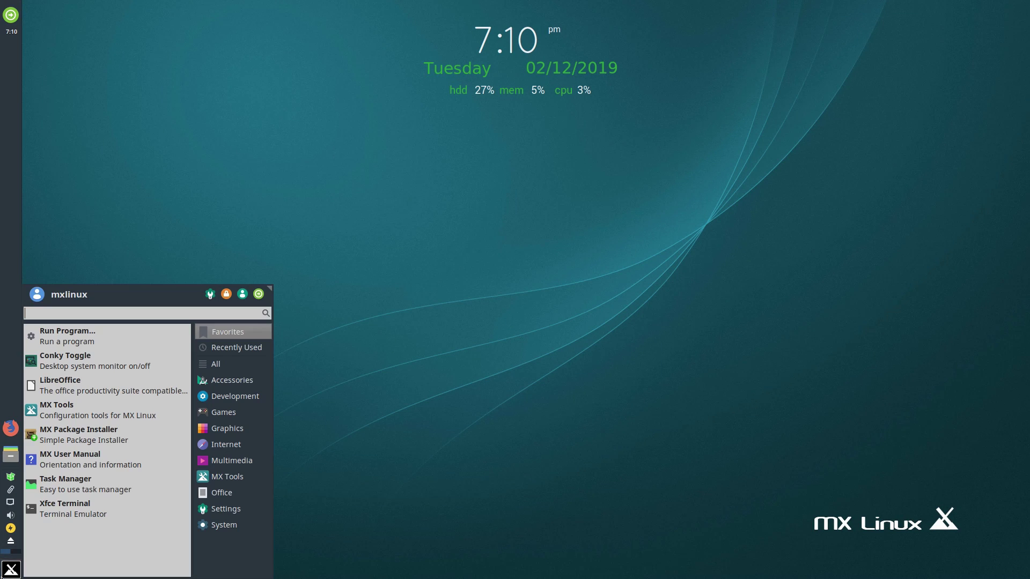
{"action": "mouse_move", "coordinate": [199, 492]}
{"action": "scroll", "coordinate": [118, 509], "scroll_direction": "down", "scroll_amount": 2}
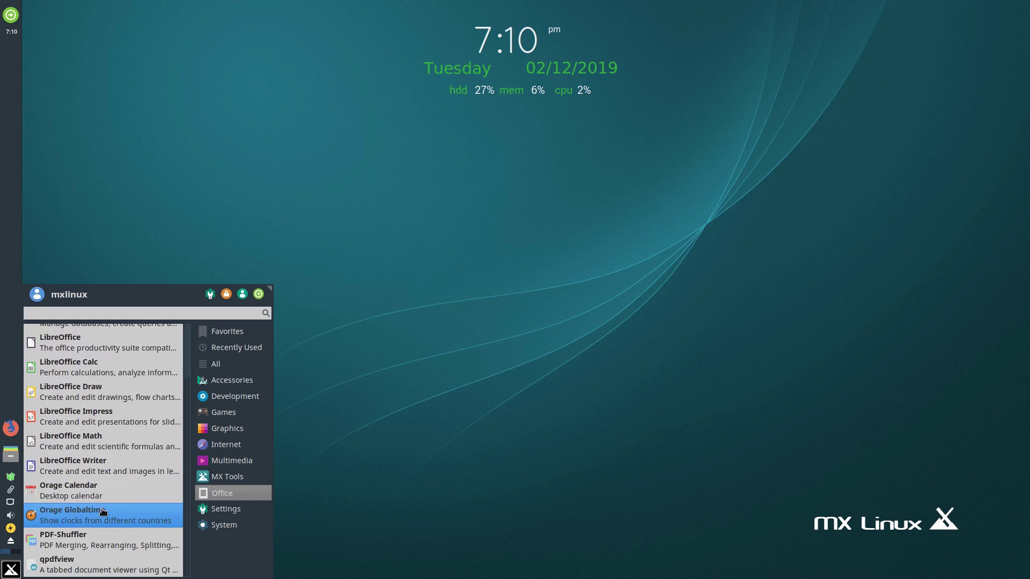
{"action": "scroll", "coordinate": [124, 504], "scroll_direction": "up", "scroll_amount": 1}
{"action": "scroll", "coordinate": [126, 496], "scroll_direction": "down", "scroll_amount": 1}
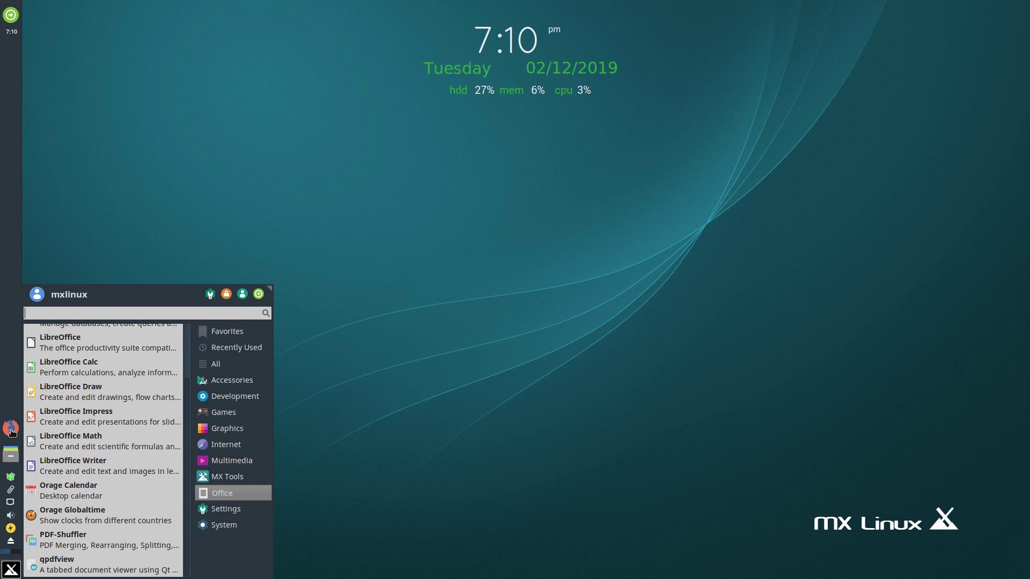
{"action": "mouse_move", "coordinate": [220, 510]}
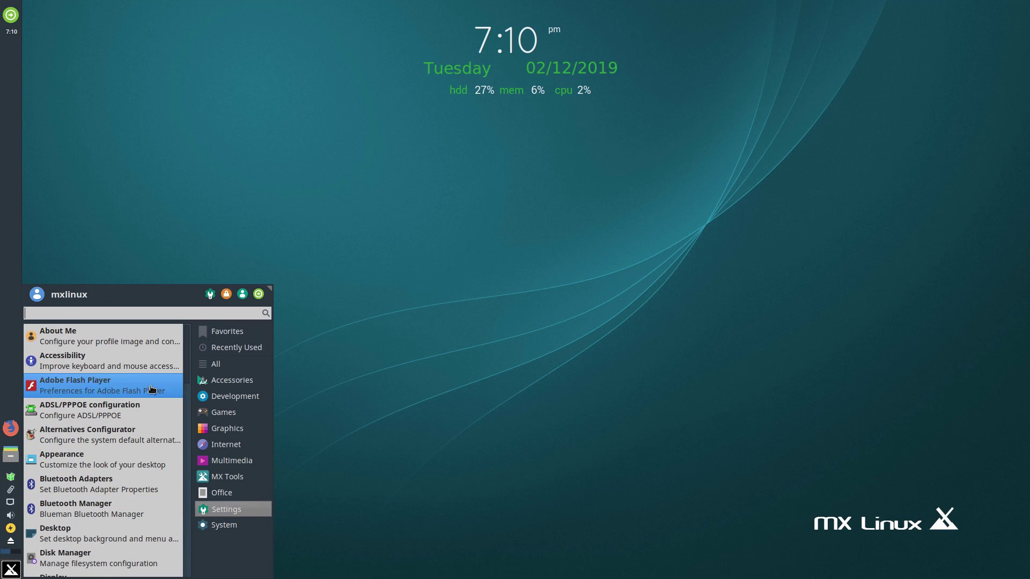
{"action": "scroll", "coordinate": [87, 408], "scroll_direction": "down", "scroll_amount": 5}
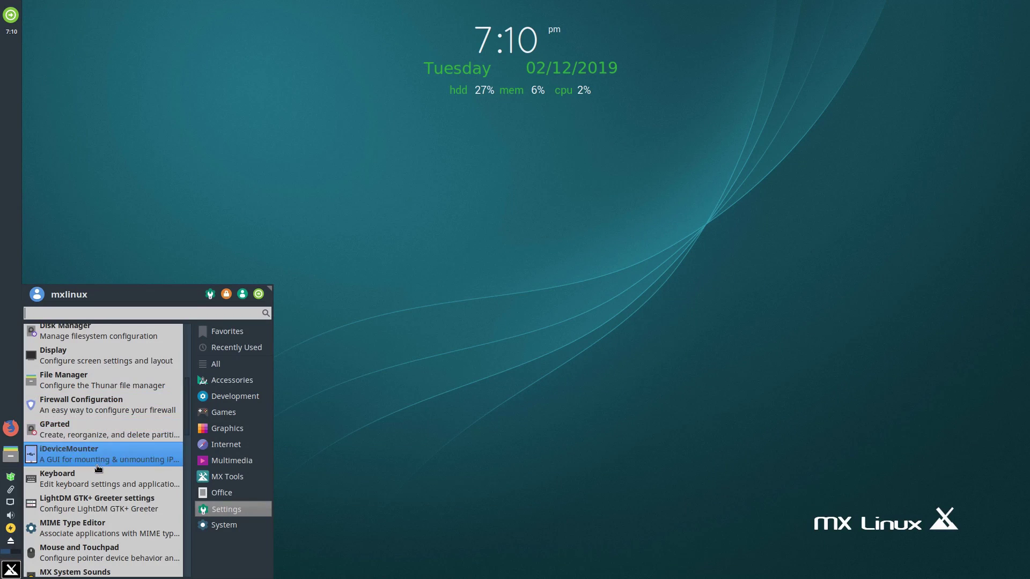
{"action": "scroll", "coordinate": [99, 439], "scroll_direction": "up", "scroll_amount": 1}
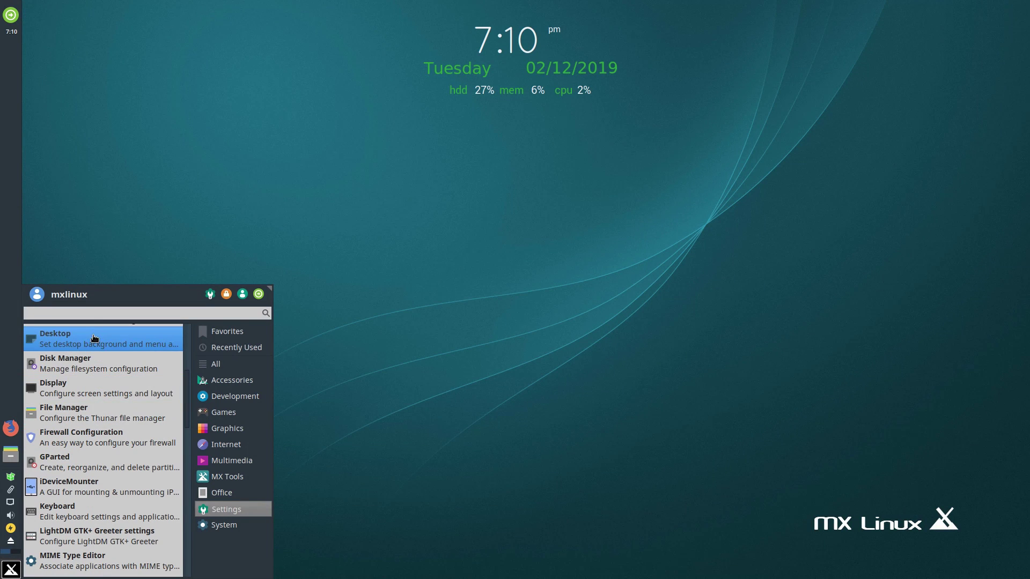
{"action": "scroll", "coordinate": [83, 520], "scroll_direction": "down", "scroll_amount": 8}
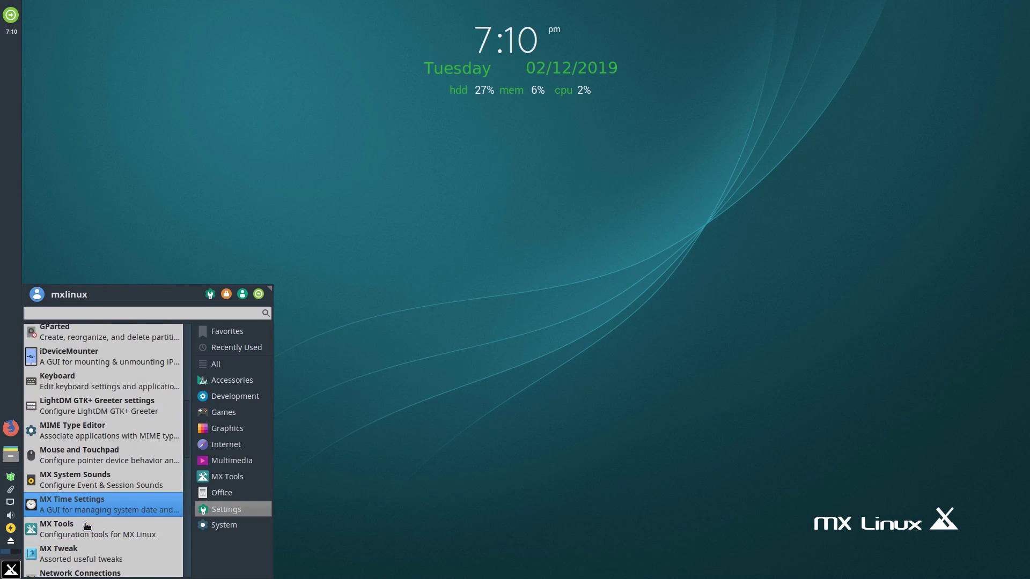
{"action": "scroll", "coordinate": [131, 522], "scroll_direction": "down", "scroll_amount": 6}
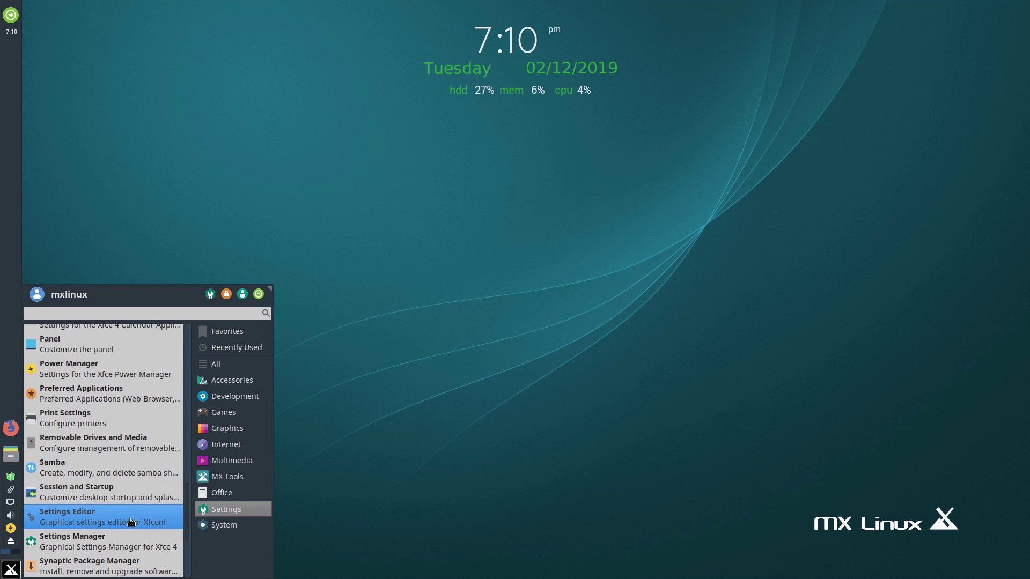
- Launch Htop from the System category, examine the running processes and resource usage, and close its terminal window
{"action": "left_click", "coordinate": [225, 525]}
{"action": "scroll", "coordinate": [91, 456], "scroll_direction": "down", "scroll_amount": 10}
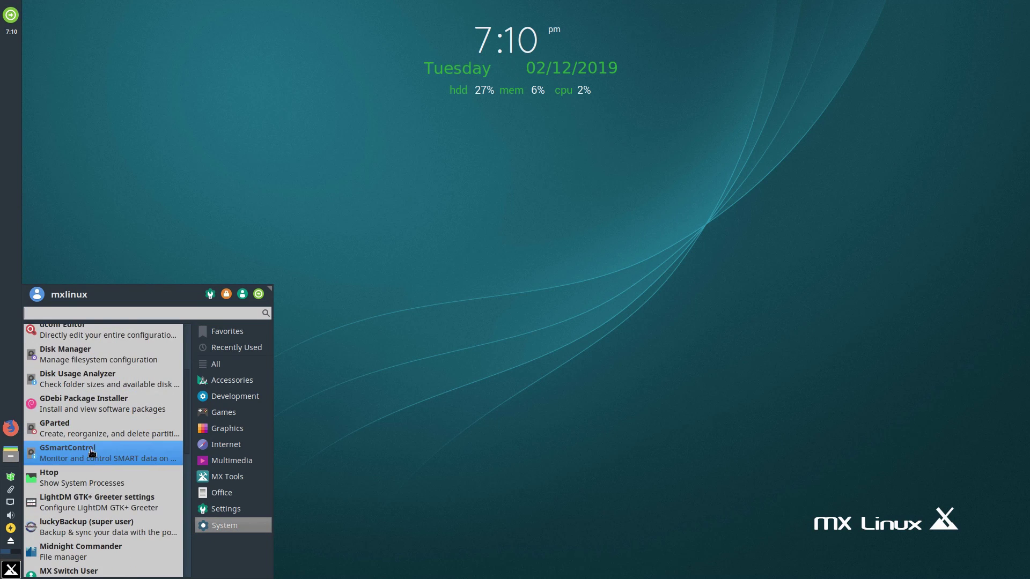
{"action": "left_click", "coordinate": [83, 350]}
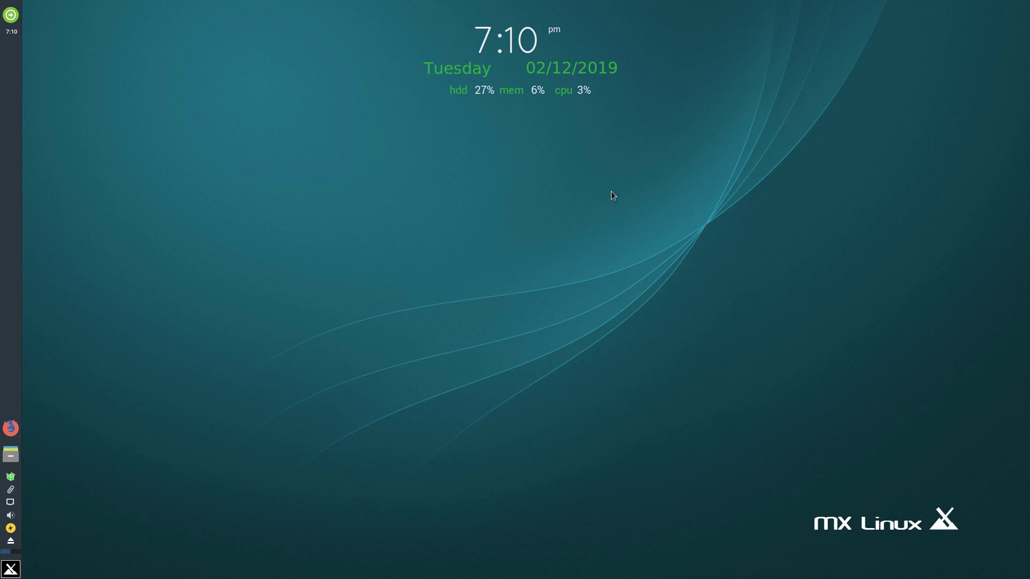
{"action": "left_click_drag", "start_coordinate": [407, 119], "coordinate": [750, 128]}
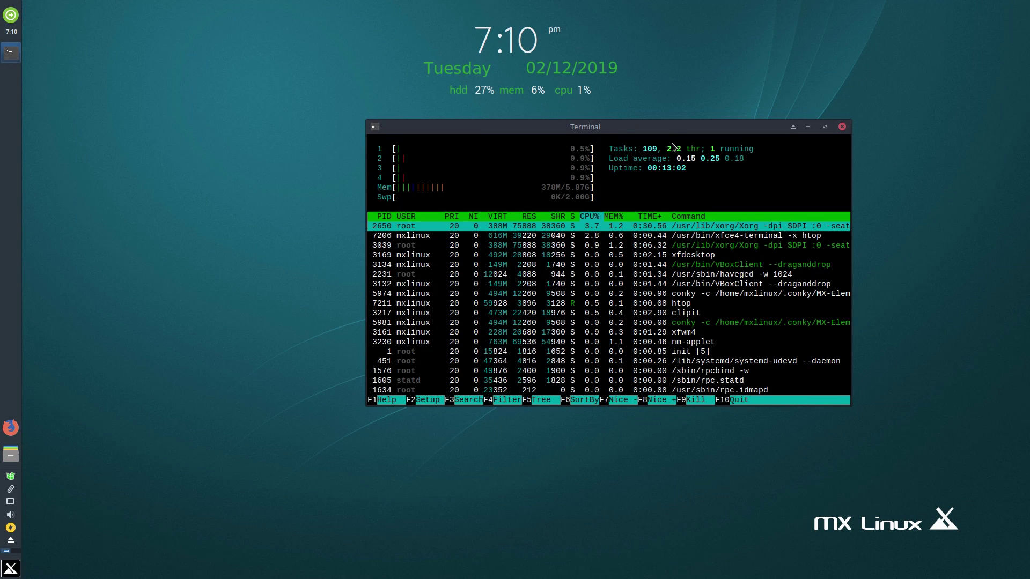
{"action": "left_click", "coordinate": [842, 127]}
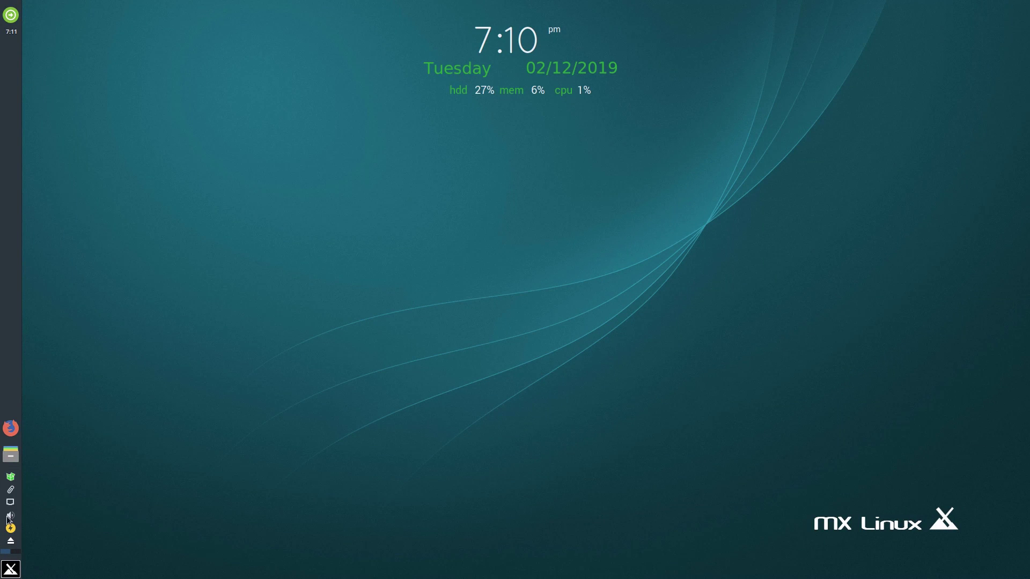
- Open the desktop panel's preferences and set the mode of Panel 1 to Horizontal
{"action": "left_click", "coordinate": [9, 570]}
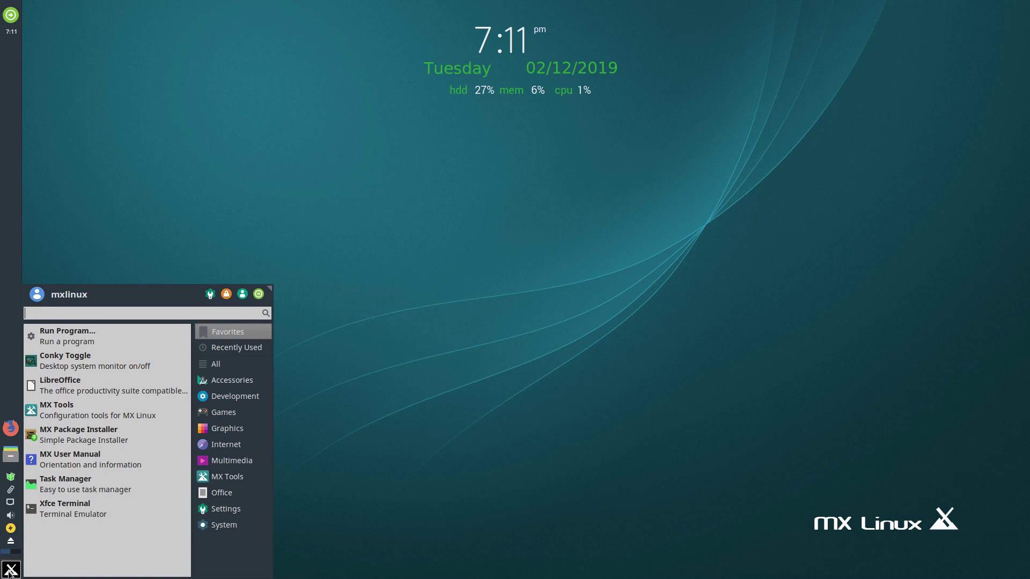
{"action": "left_click", "coordinate": [9, 571]}
{"action": "right_click", "coordinate": [7, 391]}
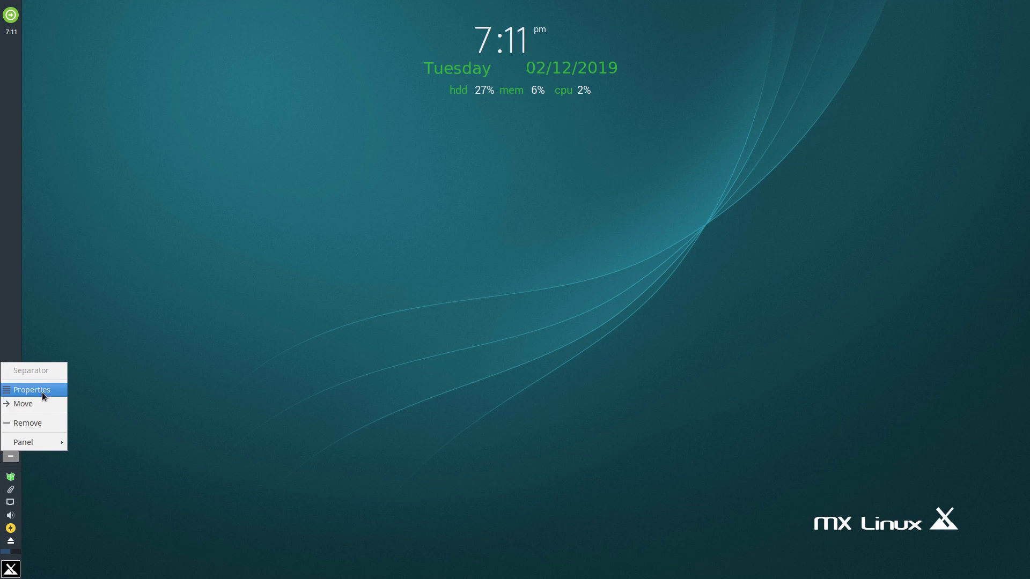
{"action": "mouse_move", "coordinate": [51, 443]}
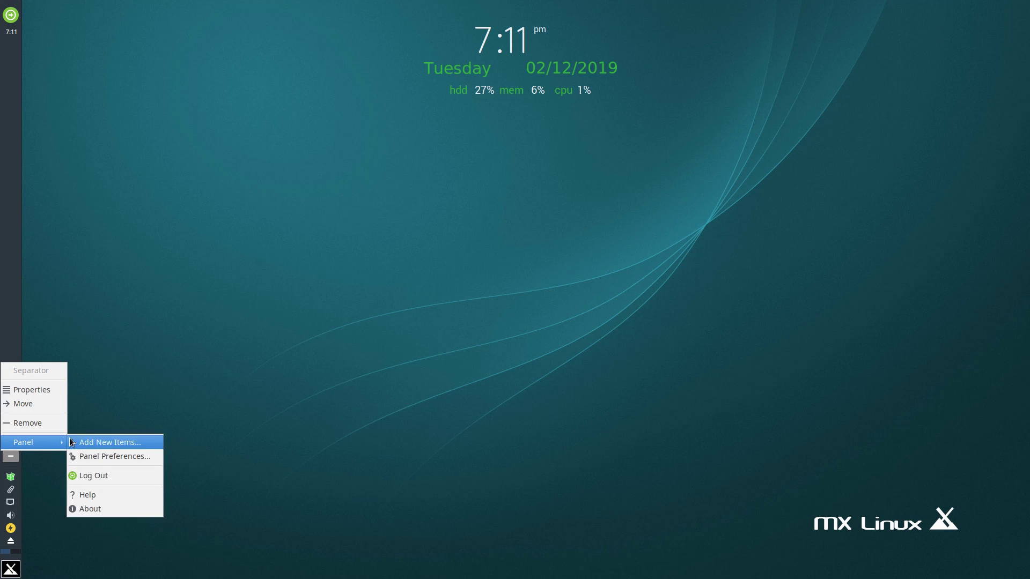
{"action": "left_click", "coordinate": [91, 457]}
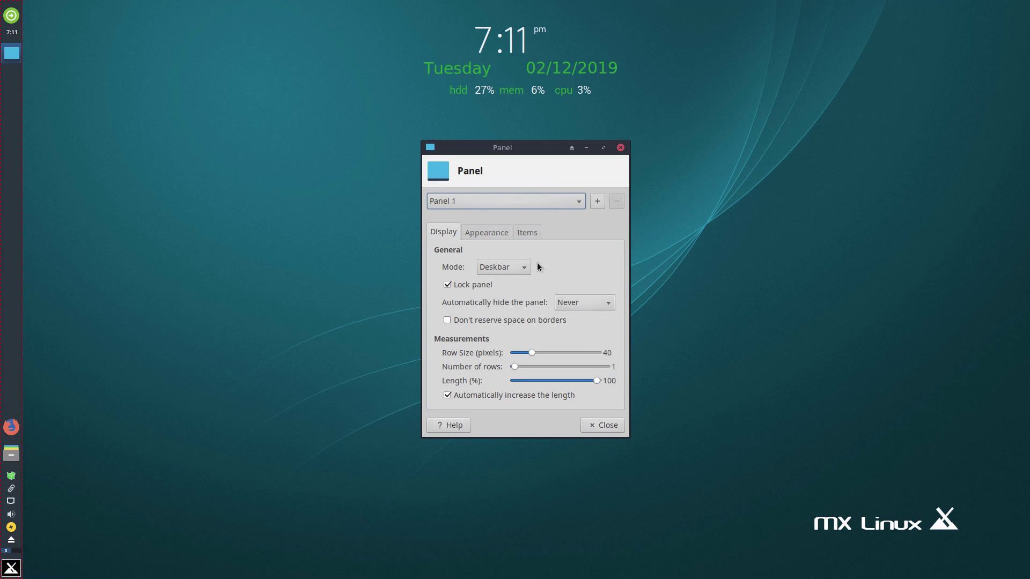
{"action": "left_click", "coordinate": [486, 234]}
{"action": "left_click", "coordinate": [440, 231]}
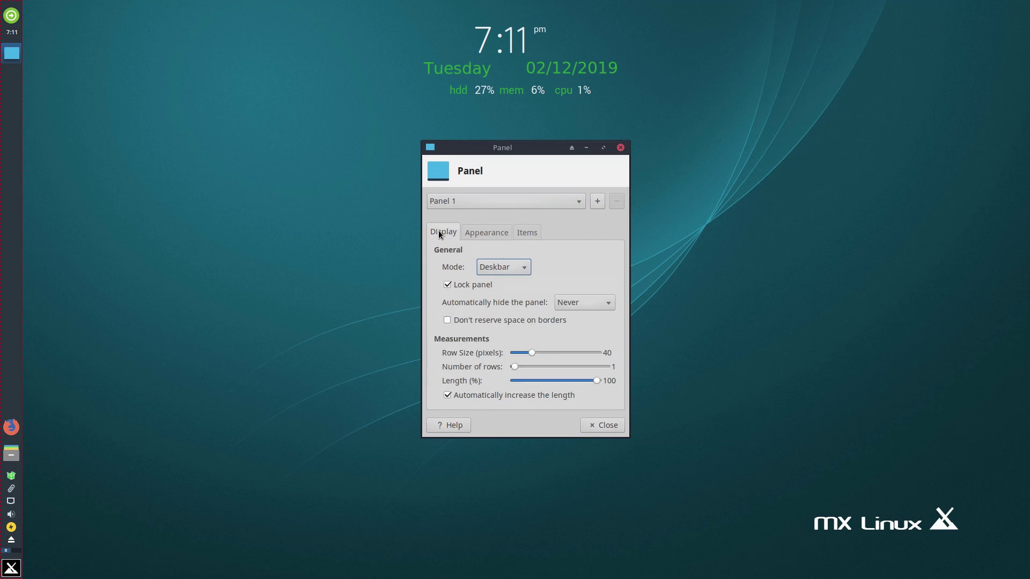
{"action": "left_click", "coordinate": [528, 270]}
{"action": "left_click", "coordinate": [512, 236]}
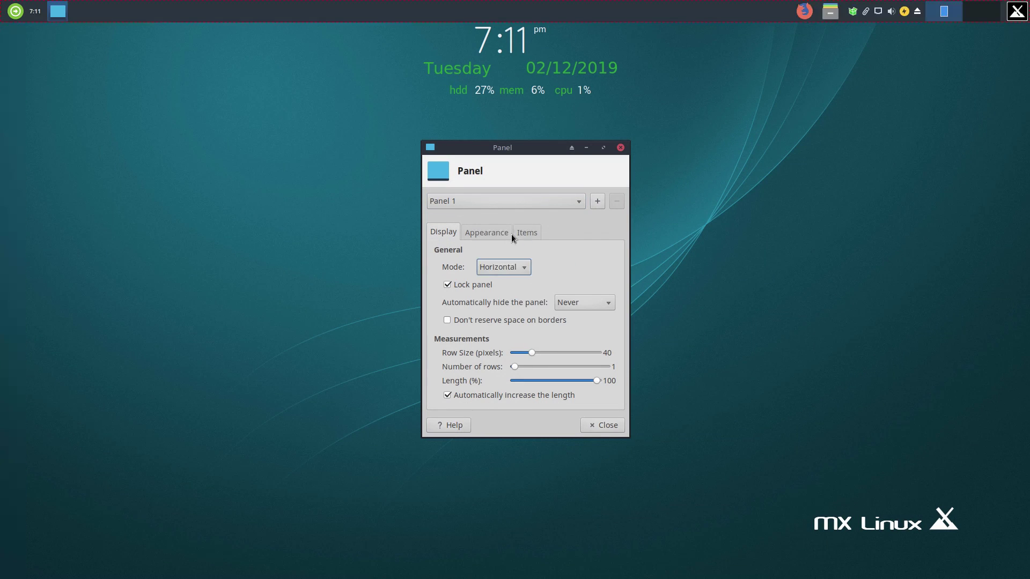
- Try the Vertical mode for Panel 1, and set its mode to Deskbar
{"action": "left_click", "coordinate": [516, 269]}
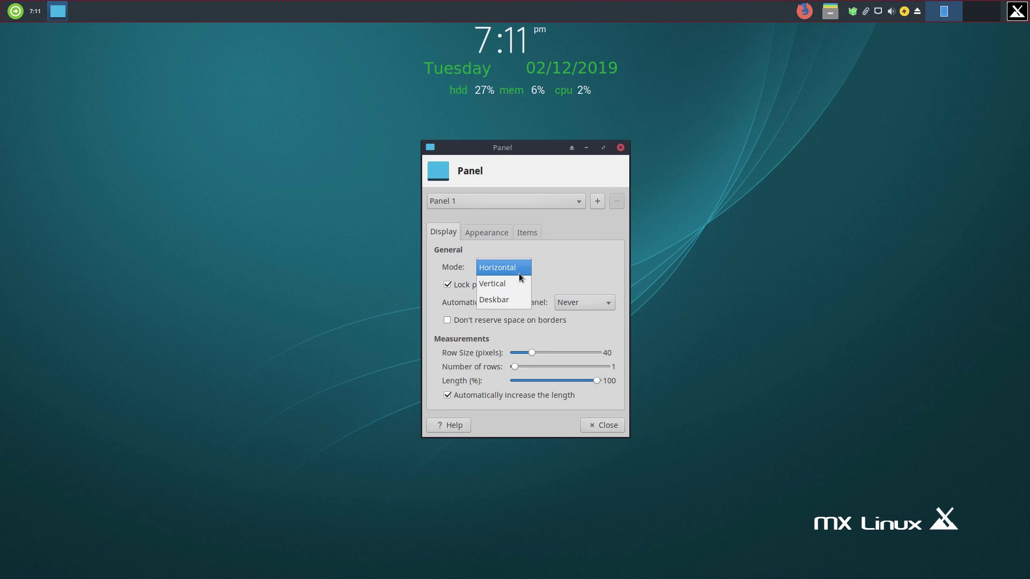
{"action": "left_click", "coordinate": [519, 282]}
{"action": "left_click", "coordinate": [518, 270]}
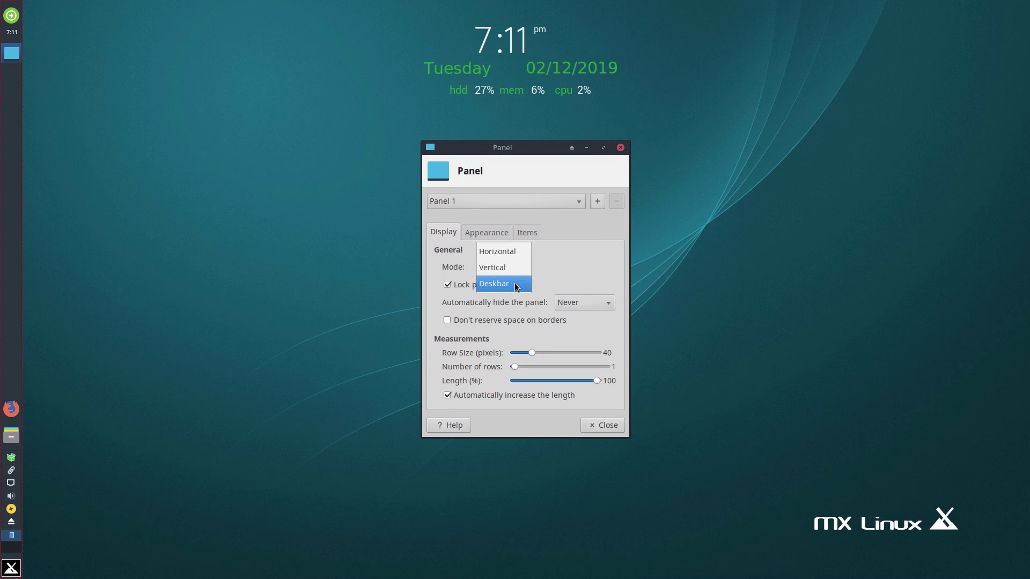
{"action": "left_click", "coordinate": [513, 284]}
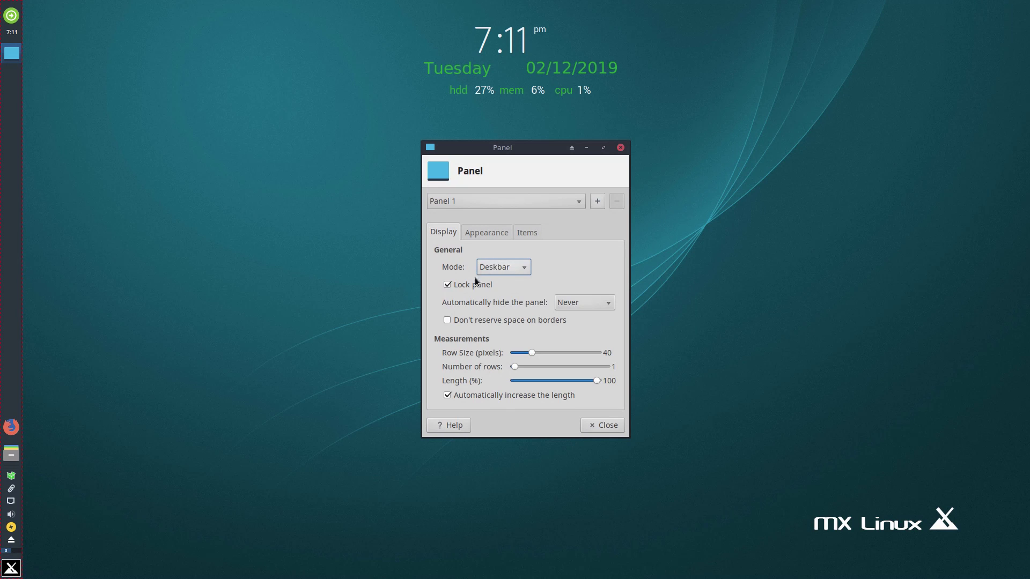
- Unlock Panel 1 to try moving it on the desktop, and lock it again
{"action": "left_click", "coordinate": [447, 285]}
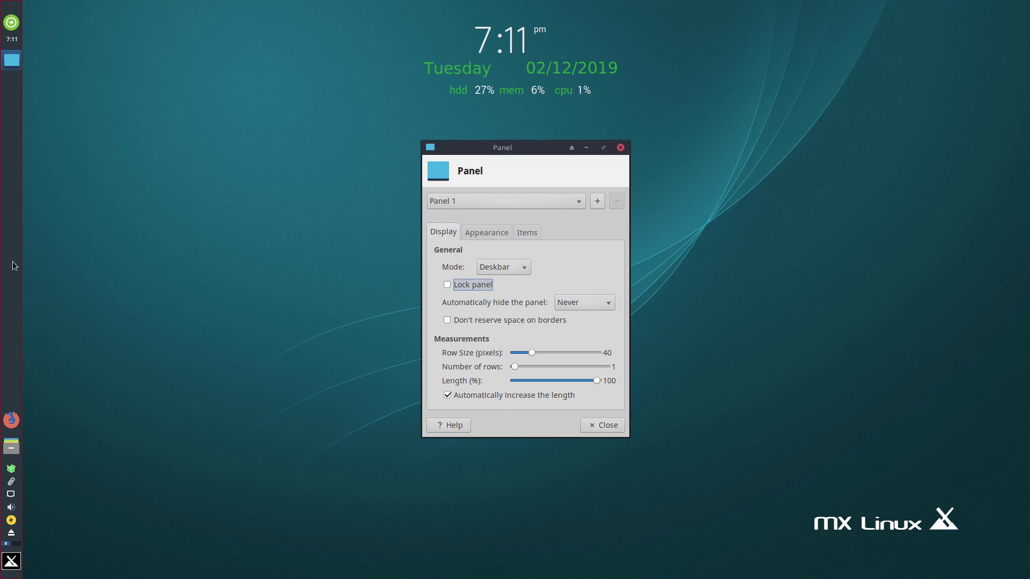
{"action": "mouse_move", "coordinate": [9, 9]}
{"action": "left_mouse_down"}
{"action": "mouse_move", "coordinate": [577, 4]}
{"action": "mouse_move", "coordinate": [533, 20]}
{"action": "mouse_move", "coordinate": [315, 41]}
{"action": "mouse_move", "coordinate": [11, 16]}
{"action": "left_mouse_up"}
{"action": "left_click", "coordinate": [446, 286]}
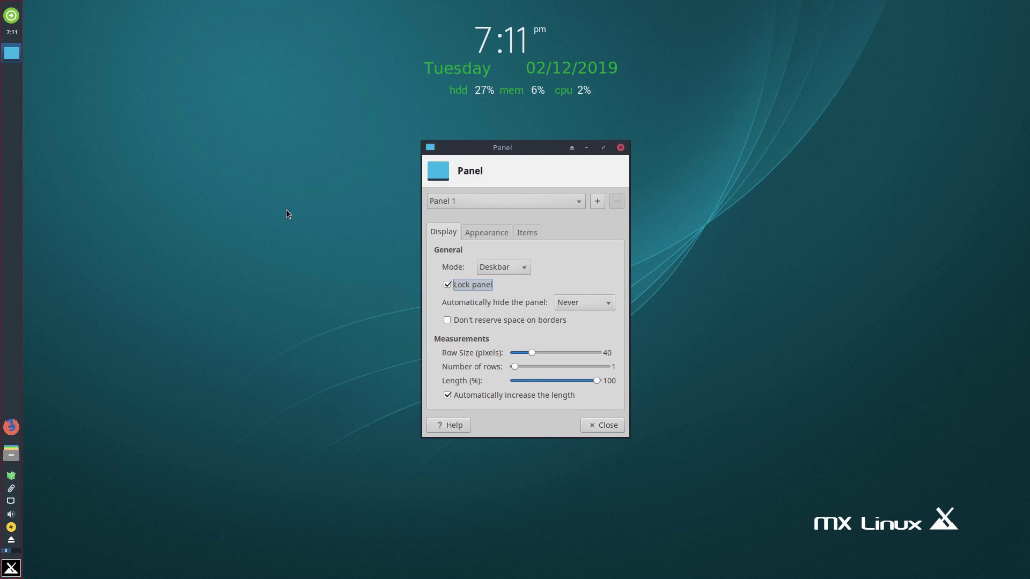
{"action": "left_click", "coordinate": [447, 286]}
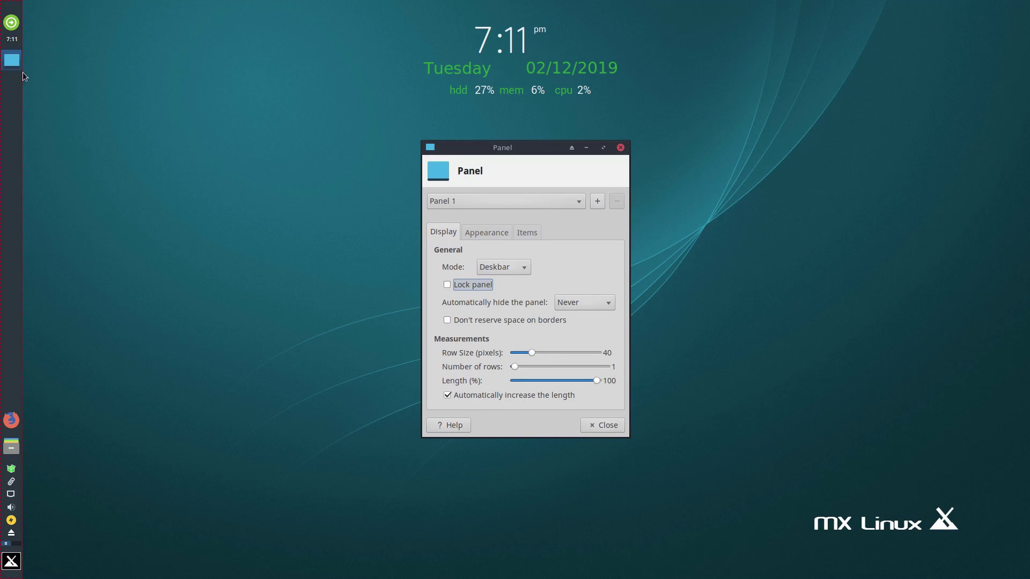
{"action": "right_click", "coordinate": [15, 65]}
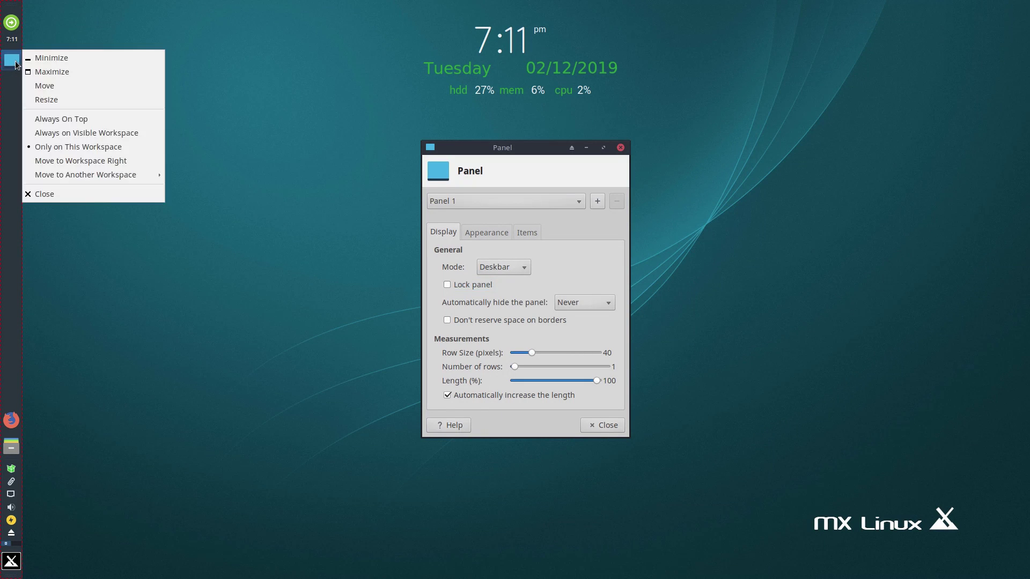
{"action": "left_click", "coordinate": [51, 91]}
{"action": "left_click", "coordinate": [406, 186]}
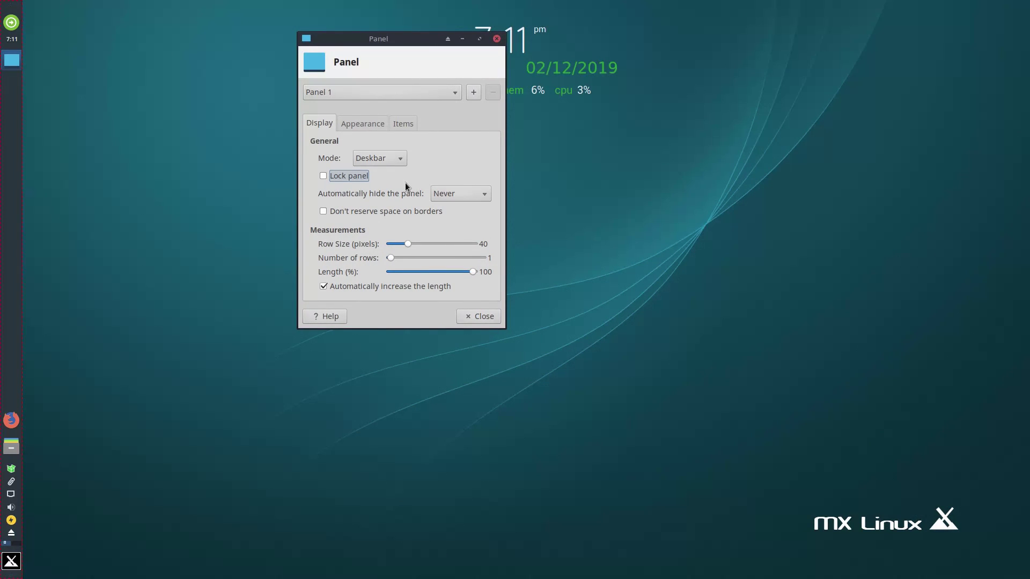
{"action": "left_click_drag", "start_coordinate": [394, 41], "coordinate": [496, 164]}
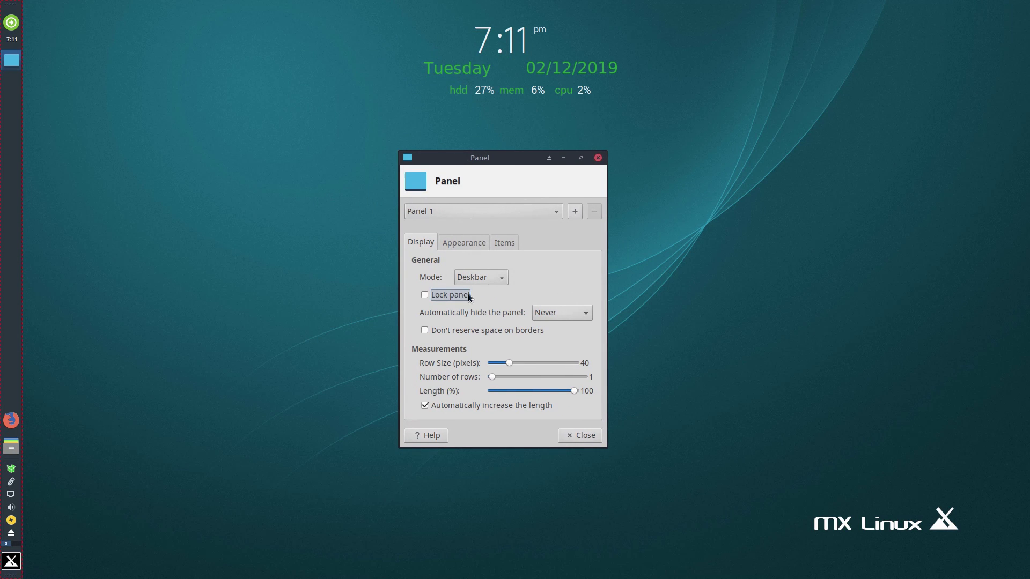
{"action": "left_click", "coordinate": [429, 295]}
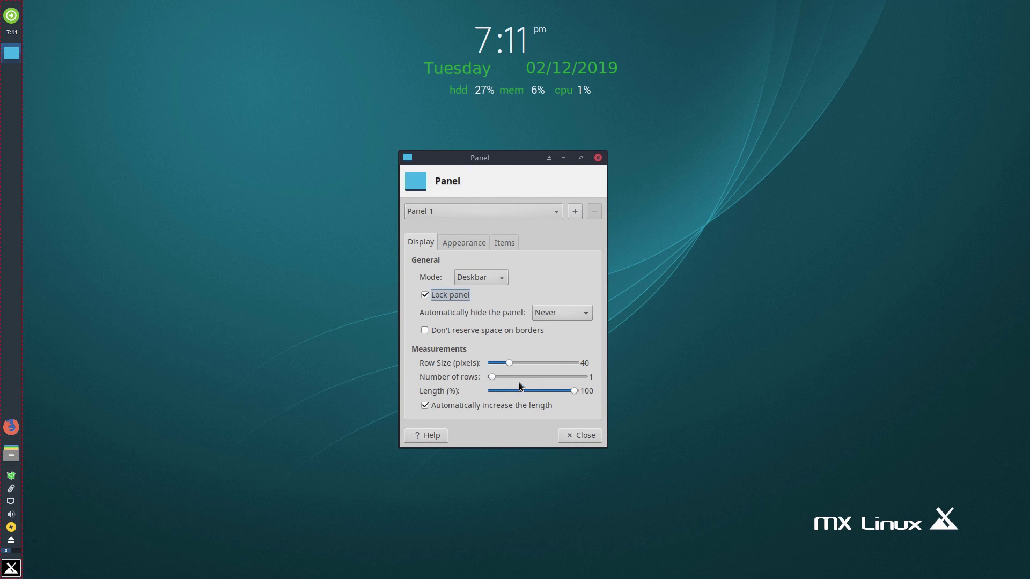
- Set the background style of Panel 1 to Solid color
{"action": "left_click", "coordinate": [466, 243]}
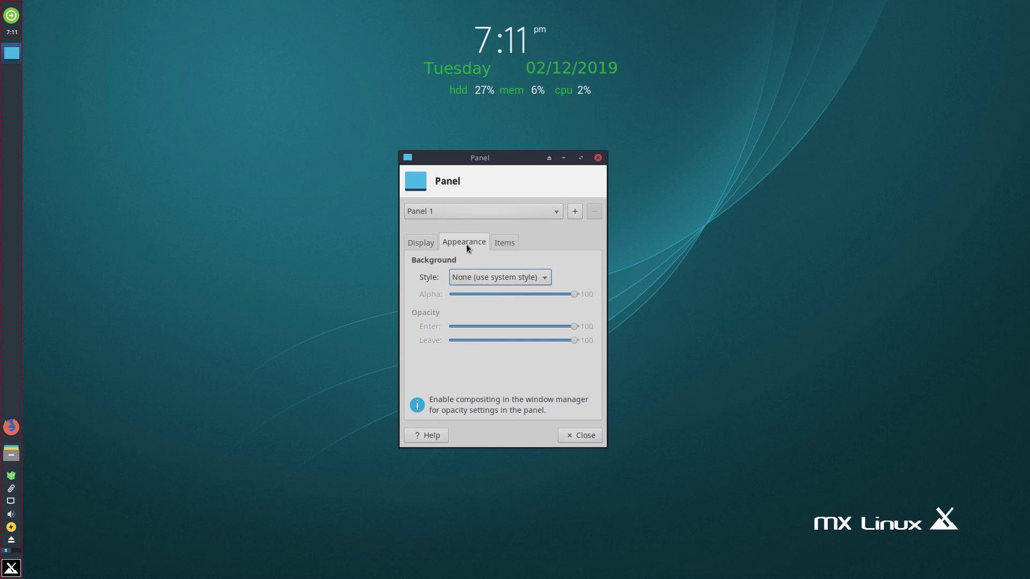
{"action": "left_click", "coordinate": [520, 284]}
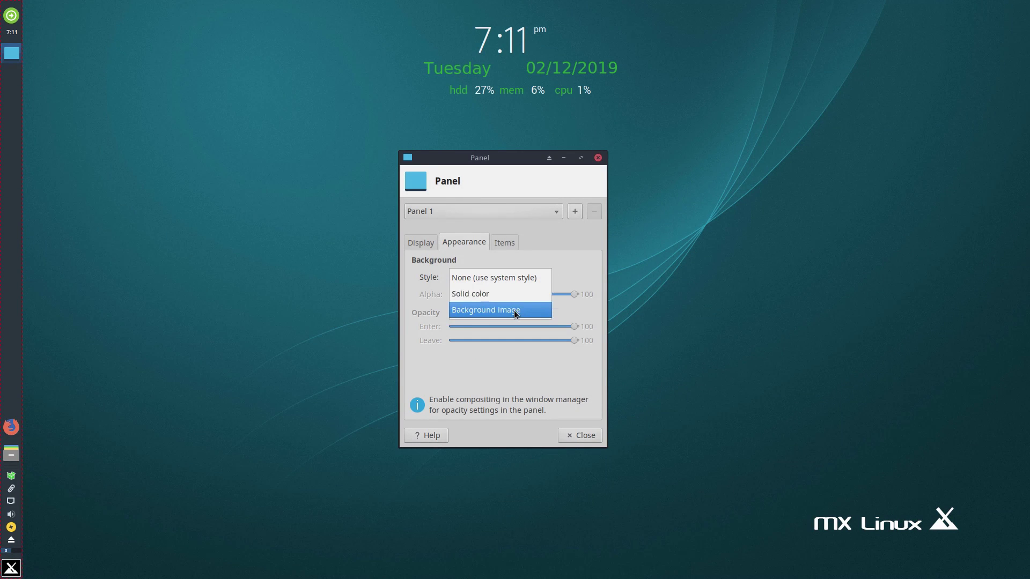
{"action": "left_click", "coordinate": [521, 276]}
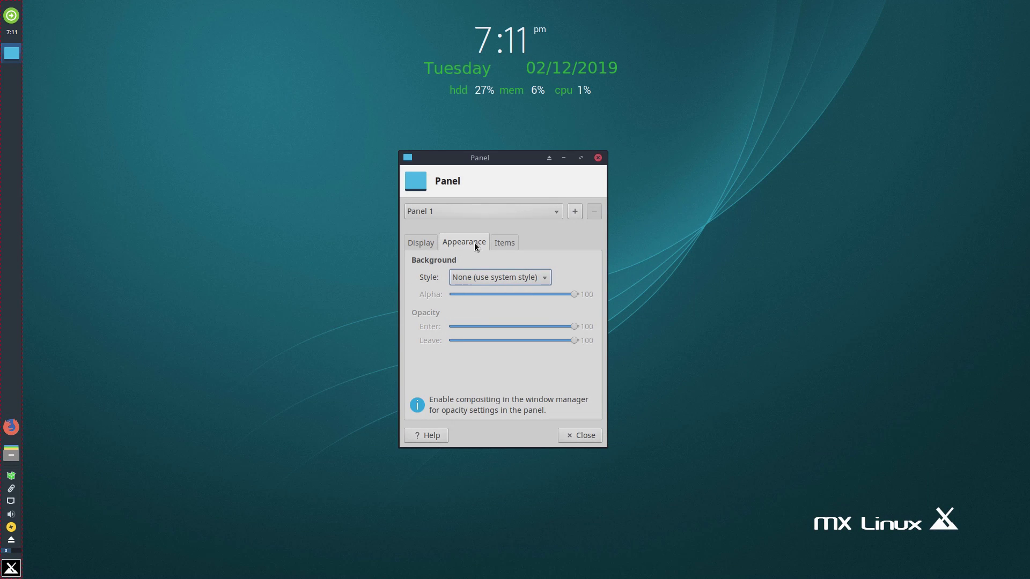
{"action": "left_click", "coordinate": [504, 278]}
{"action": "left_click", "coordinate": [547, 292]}
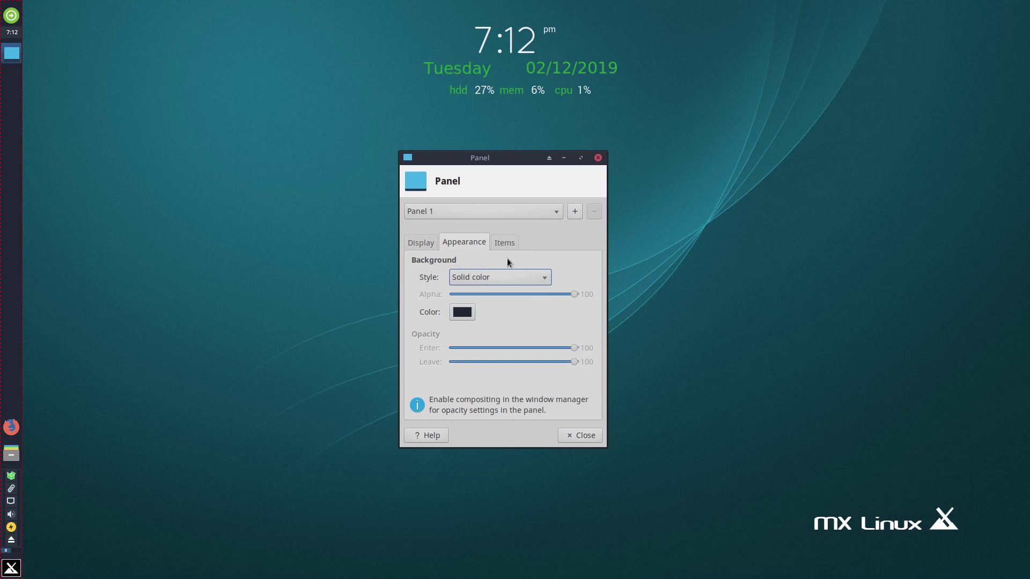
- Move the Action Buttons item down Panel 1's item list and back up to first place, and close the panel preferences
{"action": "left_click", "coordinate": [503, 244]}
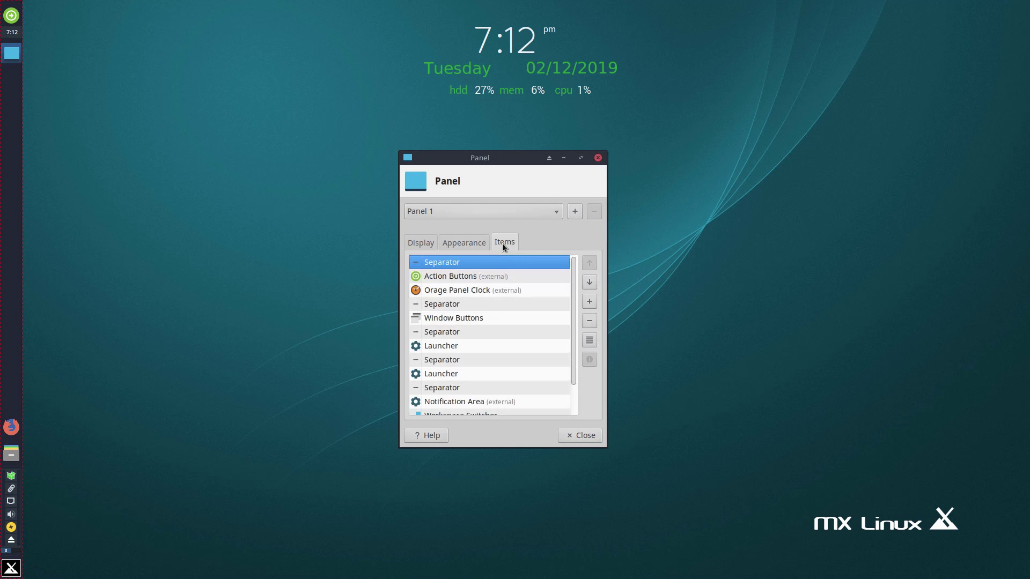
{"action": "left_click", "coordinate": [447, 275]}
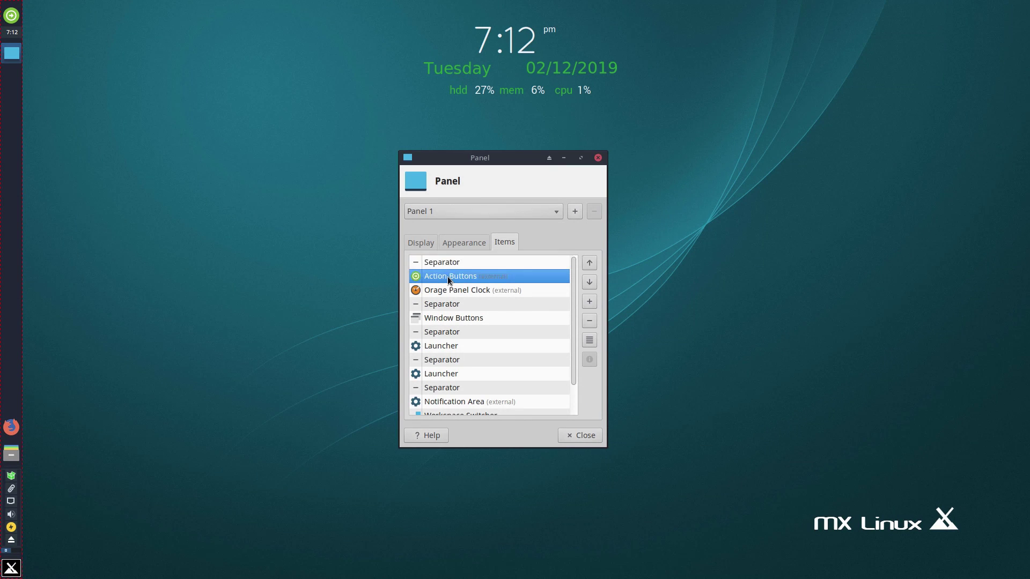
{"action": "left_click", "coordinate": [590, 283]}
{"action": "left_click", "coordinate": [590, 282]}
{"action": "left_click", "coordinate": [589, 283]}
{"action": "left_click", "coordinate": [589, 282]}
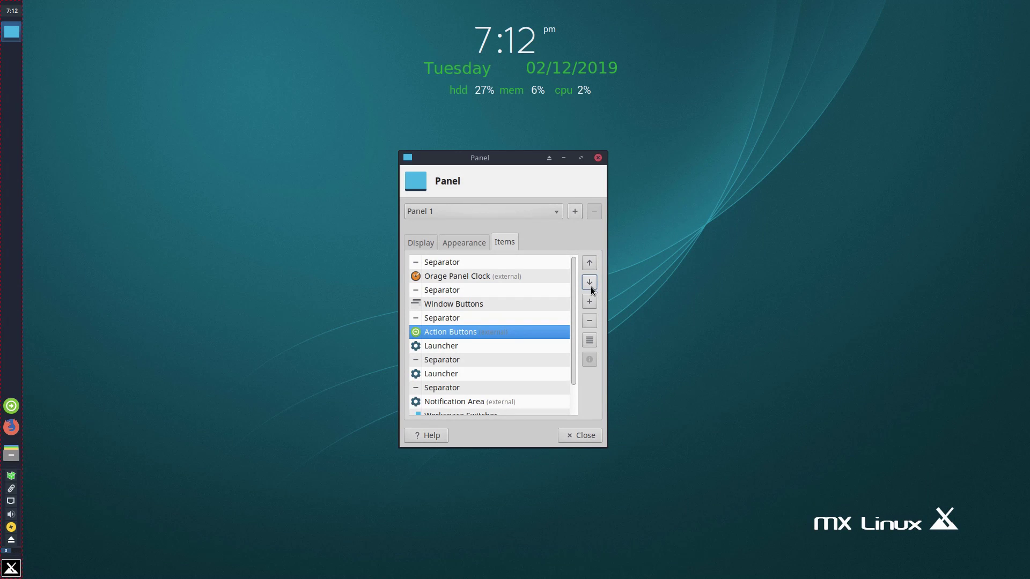
{"action": "left_click", "coordinate": [590, 284]}
{"action": "left_click", "coordinate": [590, 263]}
{"action": "left_click", "coordinate": [592, 266]}
{"action": "left_click", "coordinate": [592, 266]}
{"action": "left_click", "coordinate": [592, 267]}
{"action": "left_click", "coordinate": [592, 267]}
{"action": "left_click", "coordinate": [592, 267]}
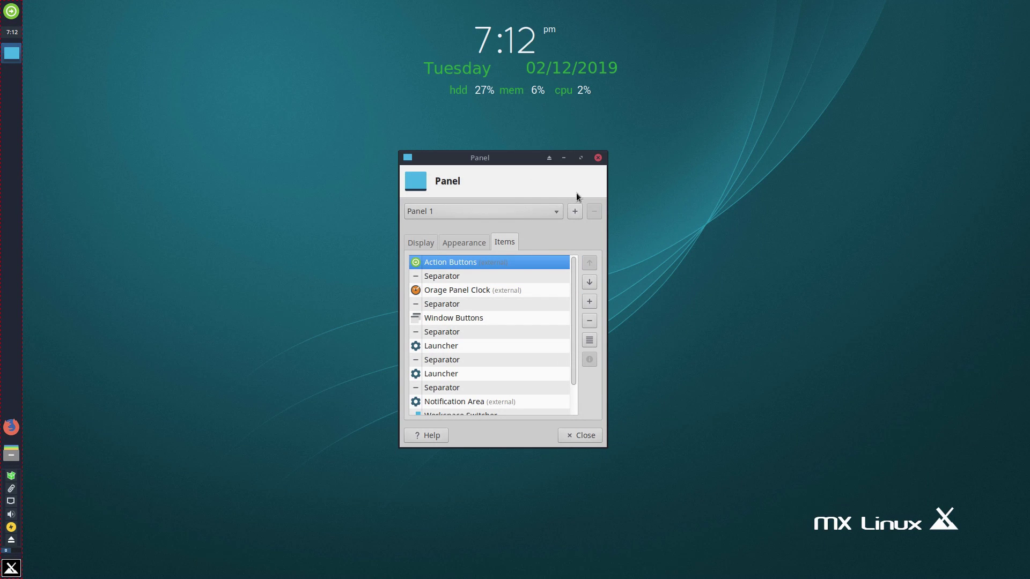
{"action": "left_click", "coordinate": [598, 158]}
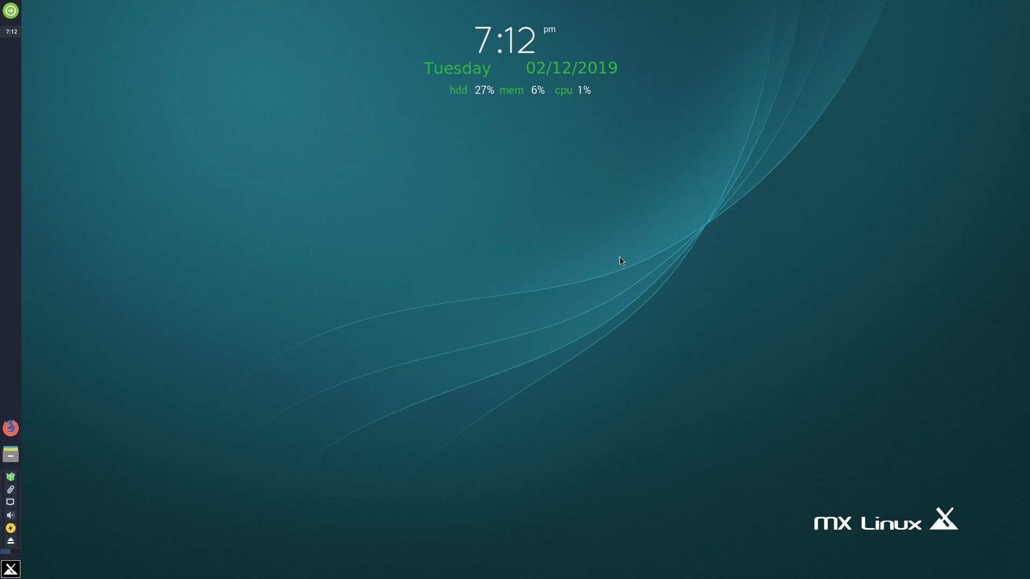
- Open the desktop settings and enable the Home default icon, leaving Filesystem disabled
{"action": "right_click", "coordinate": [619, 246]}
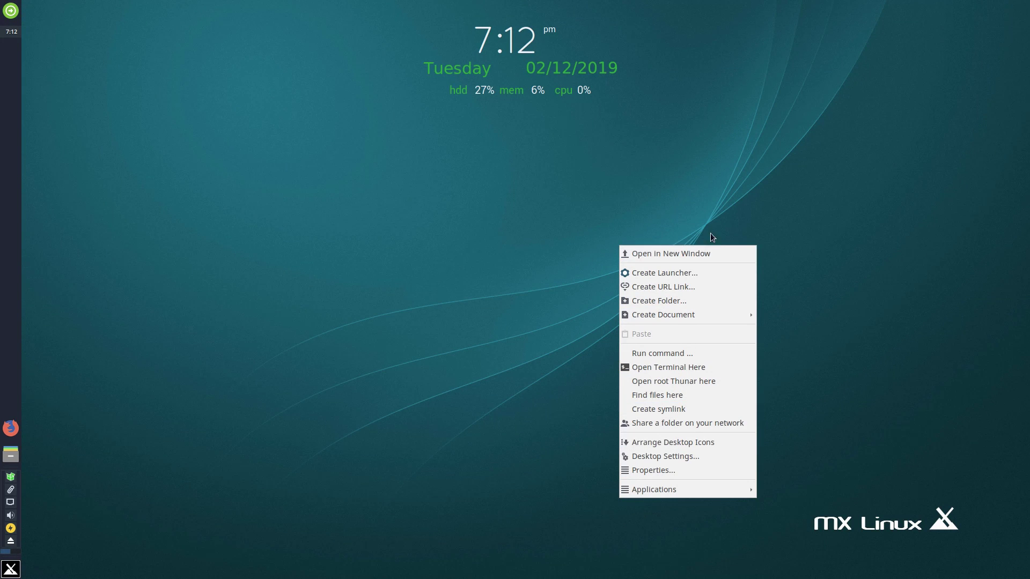
{"action": "left_click", "coordinate": [699, 442]}
{"action": "right_click", "coordinate": [533, 194]}
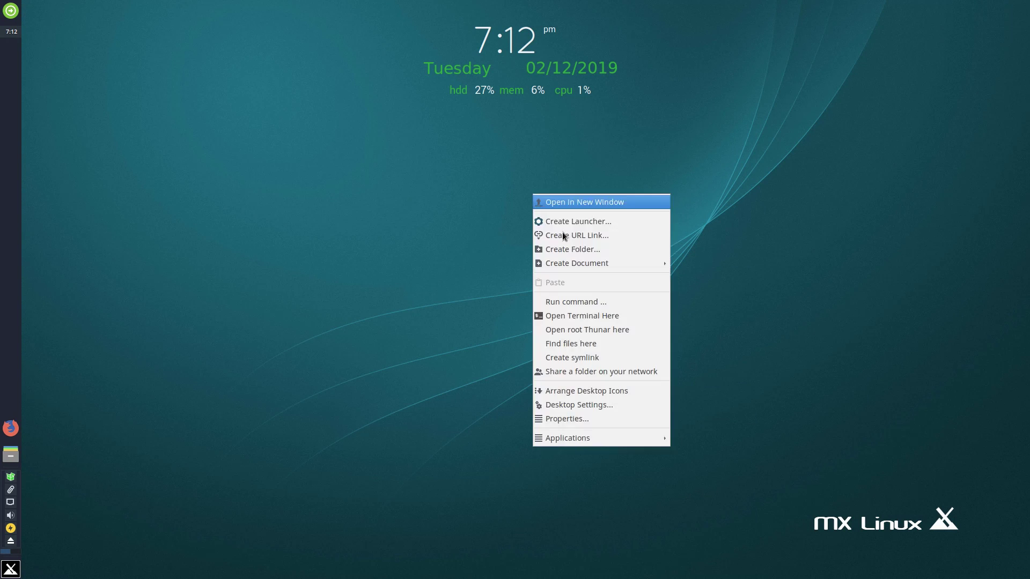
{"action": "left_click", "coordinate": [608, 406]}
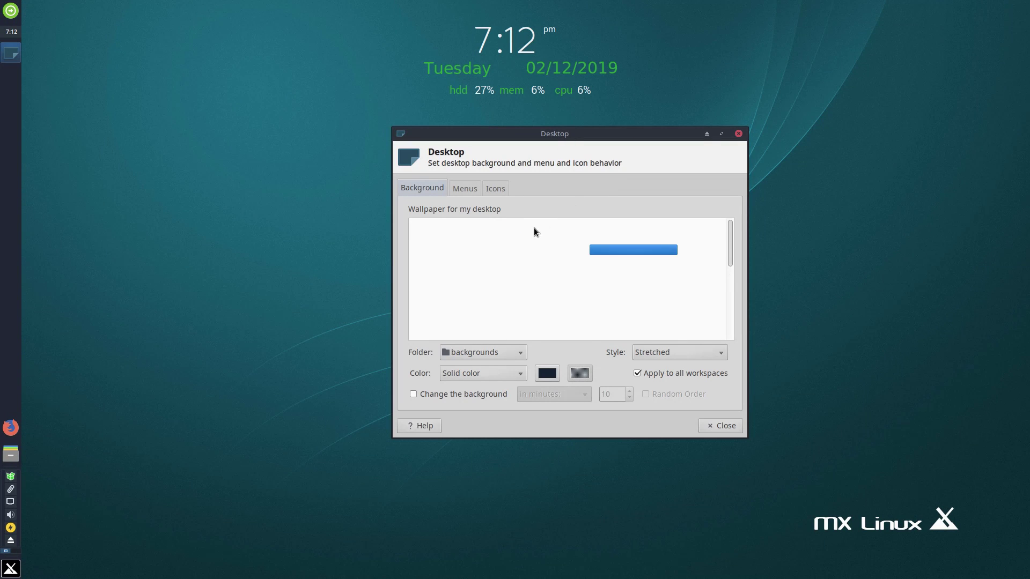
{"action": "left_click", "coordinate": [471, 190]}
{"action": "left_click", "coordinate": [497, 190]}
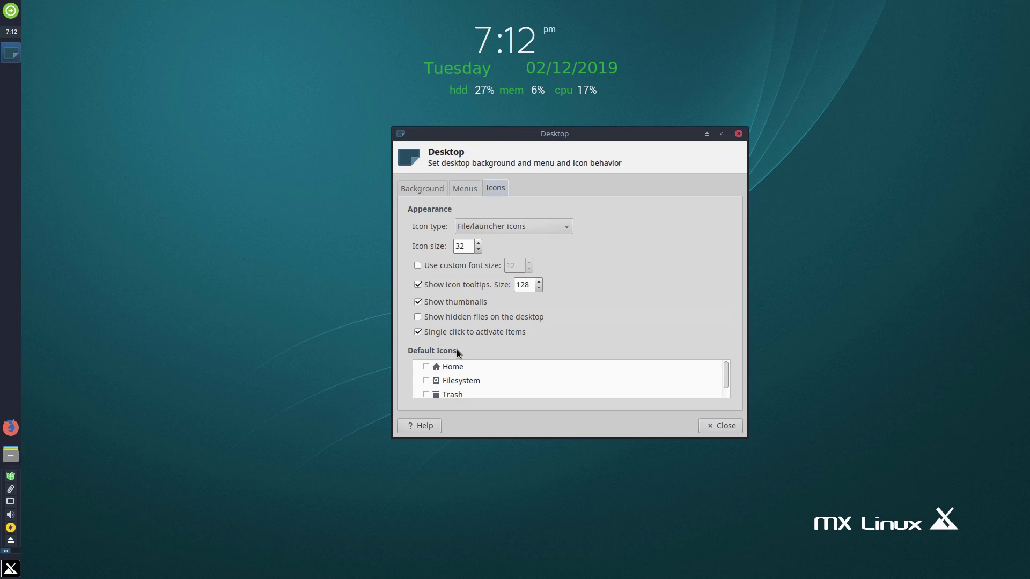
{"action": "left_click", "coordinate": [427, 367]}
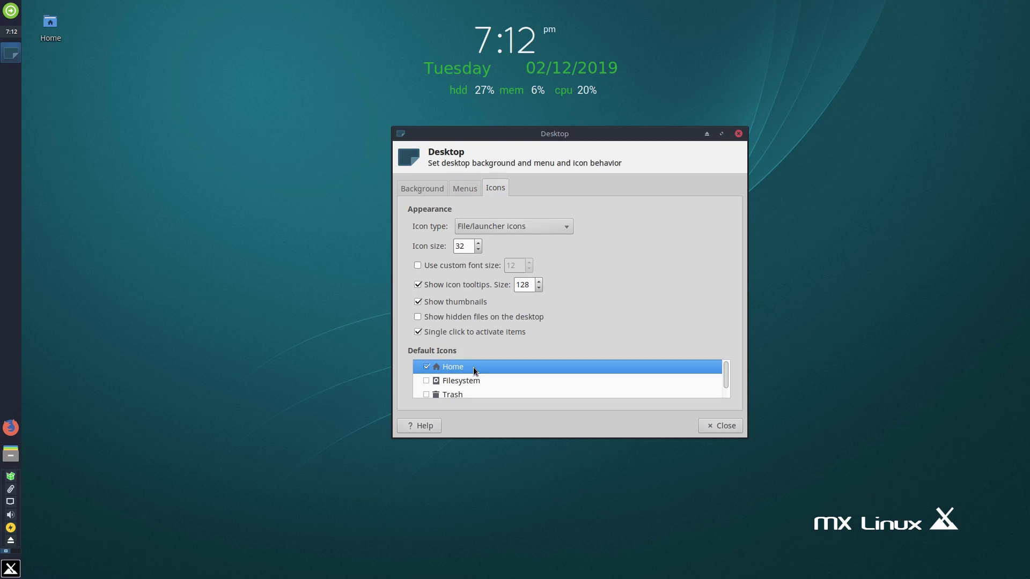
{"action": "left_click", "coordinate": [426, 381]}
{"action": "left_click", "coordinate": [425, 381]}
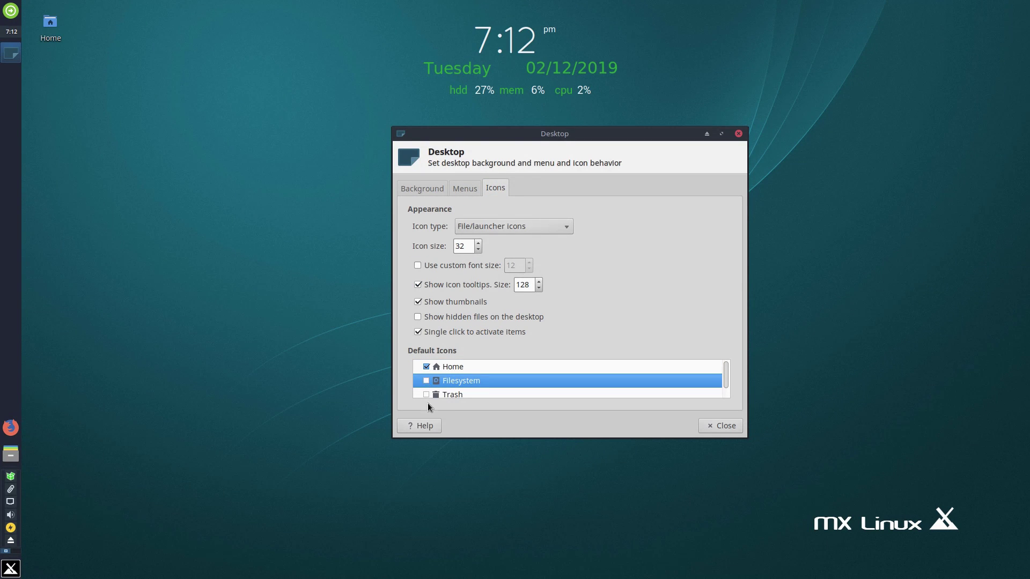
- Increase the desktop icon size in ten single increments
{"action": "left_click", "coordinate": [478, 244]}
{"action": "left_click", "coordinate": [478, 243]}
{"action": "left_click", "coordinate": [478, 243]}
{"action": "left_click", "coordinate": [478, 243]}
{"action": "left_click", "coordinate": [478, 244]}
{"action": "left_click", "coordinate": [478, 243]}
{"action": "left_click", "coordinate": [478, 244]}
{"action": "left_click", "coordinate": [478, 244]}
{"action": "left_click", "coordinate": [478, 243]}
{"action": "left_click", "coordinate": [478, 243]}
- Try the dark blue line-pattern wallpaper and the brown wallpaper with the row of MX logos as desktop backgrounds
{"action": "left_click", "coordinate": [465, 188]}
{"action": "left_click", "coordinate": [422, 187]}
{"action": "scroll", "coordinate": [611, 301], "scroll_direction": "down", "scroll_amount": 2}
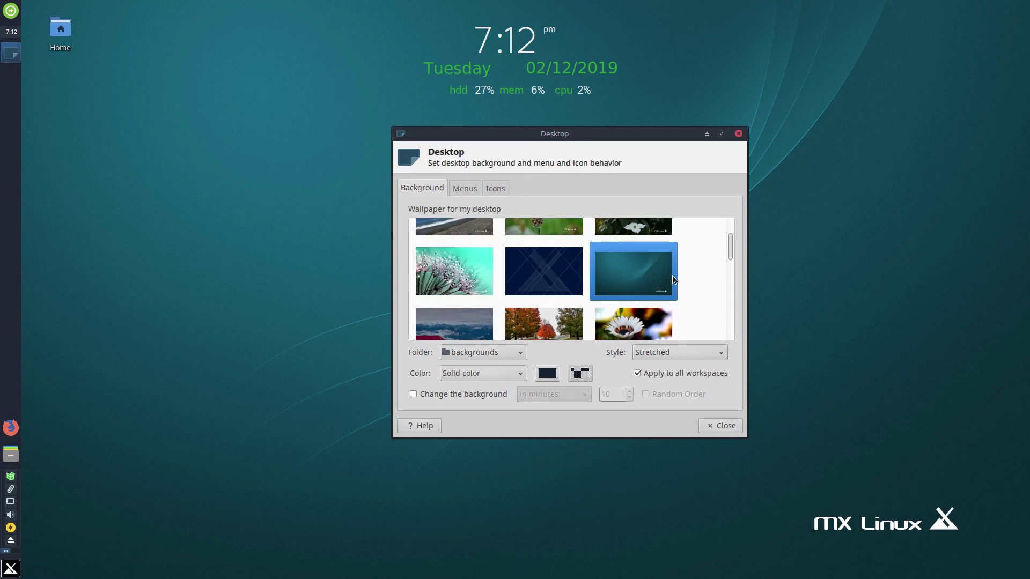
{"action": "left_click", "coordinate": [566, 278]}
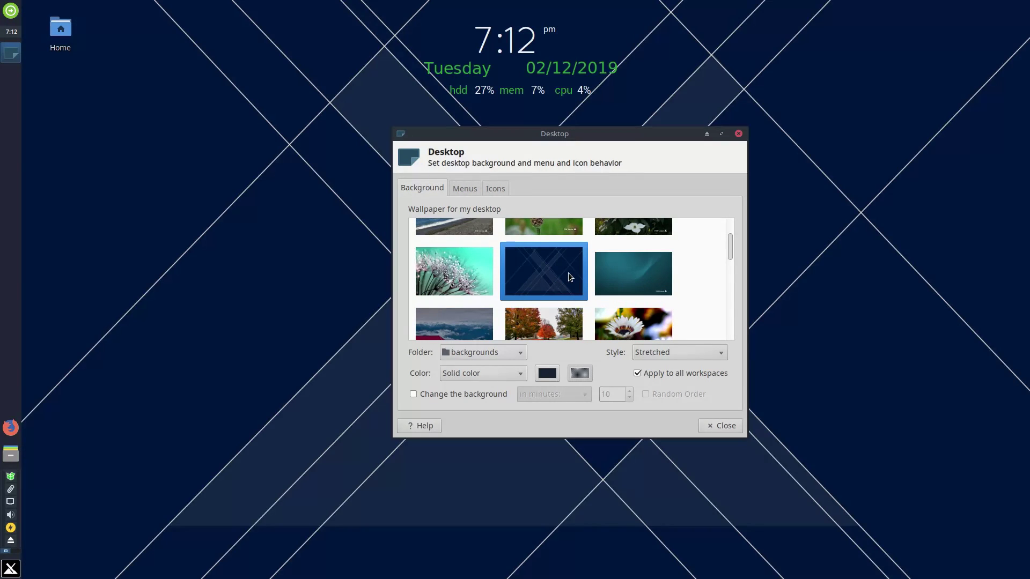
{"action": "scroll", "coordinate": [593, 292], "scroll_direction": "down", "scroll_amount": 4}
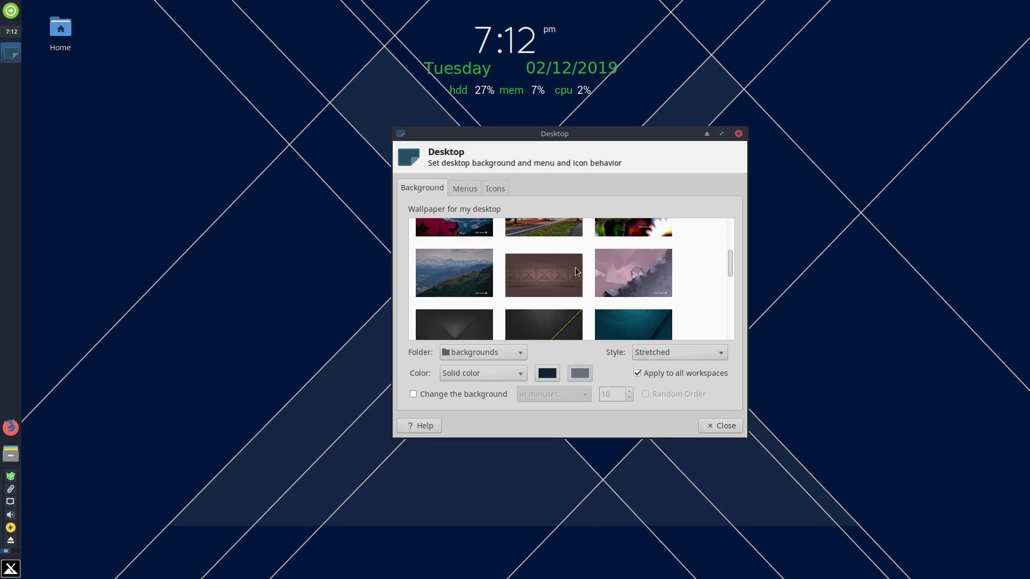
{"action": "left_click", "coordinate": [577, 271]}
{"action": "scroll", "coordinate": [579, 276], "scroll_direction": "up", "scroll_amount": 1}
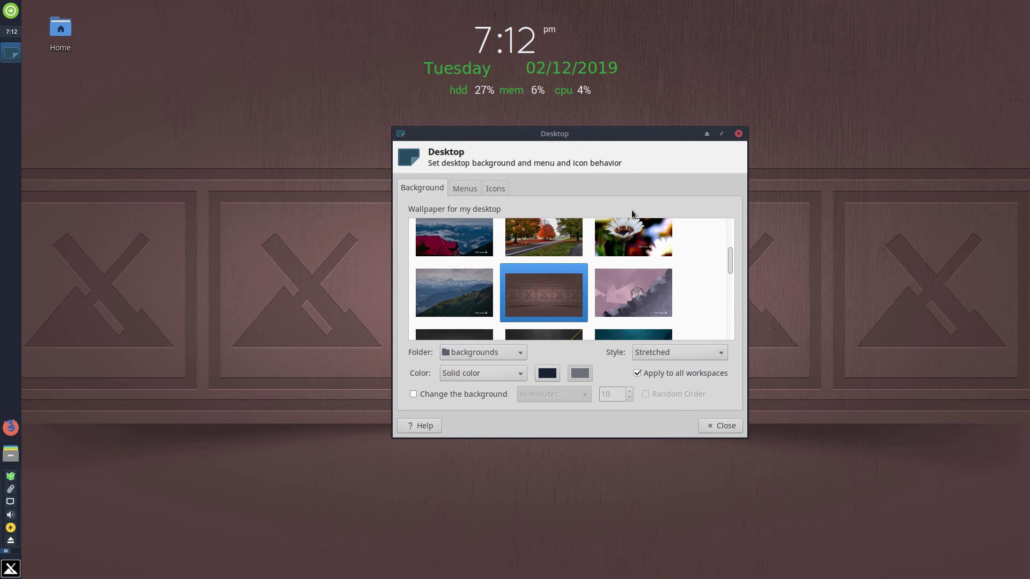
- Preview a few more wallpapers, set the starry night-sky one with the large MX logo, and close the desktop settings
{"action": "left_click", "coordinate": [468, 294]}
{"action": "scroll", "coordinate": [552, 307], "scroll_direction": "down", "scroll_amount": 5}
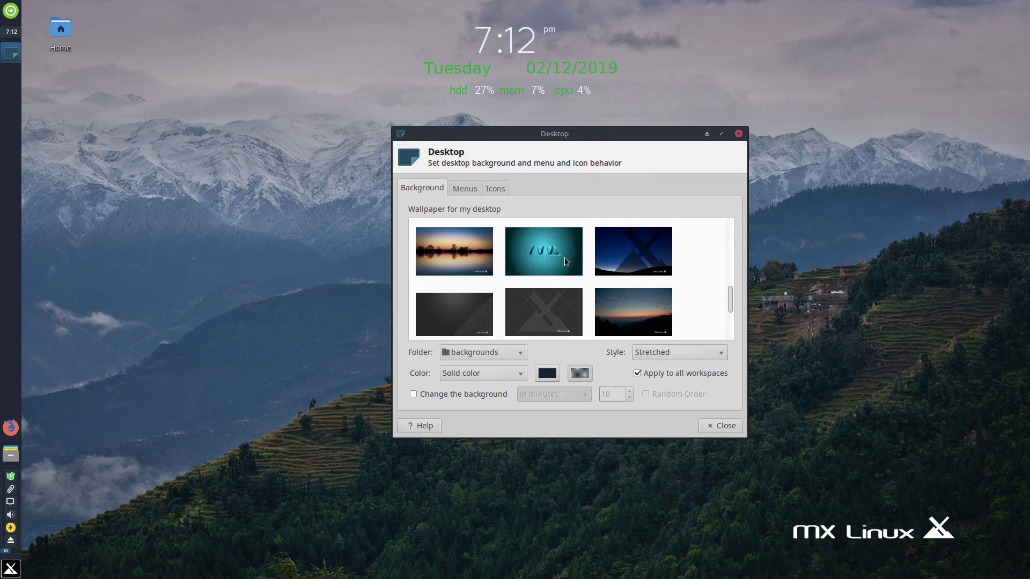
{"action": "left_click", "coordinate": [566, 266]}
{"action": "left_click", "coordinate": [634, 304]}
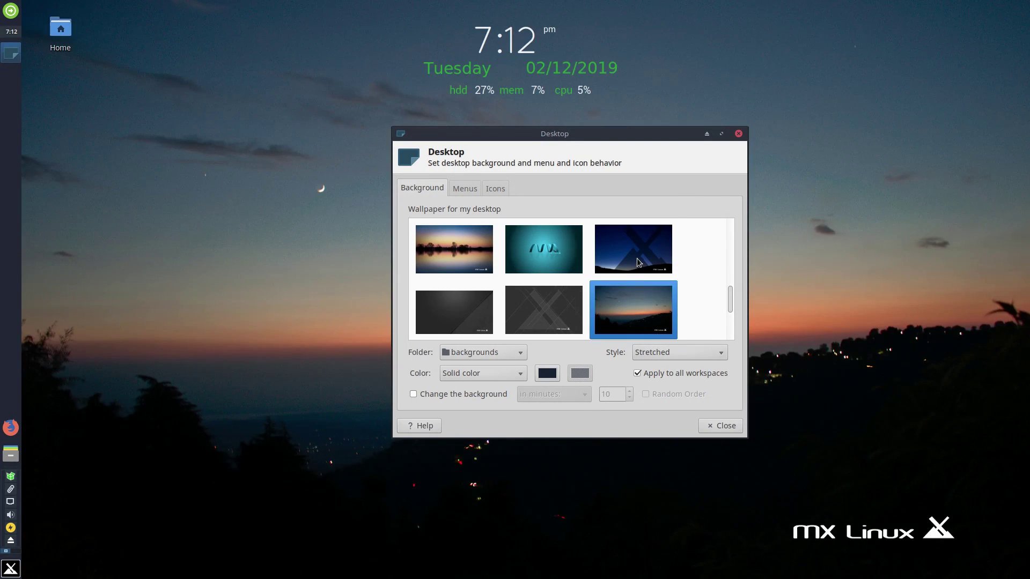
{"action": "left_click", "coordinate": [638, 263]}
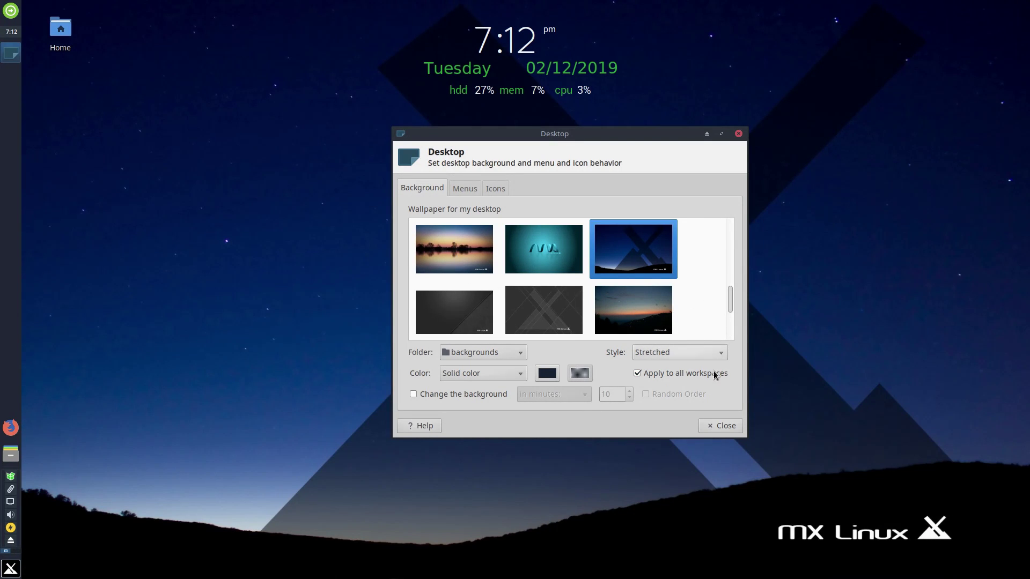
{"action": "left_click", "coordinate": [719, 423]}
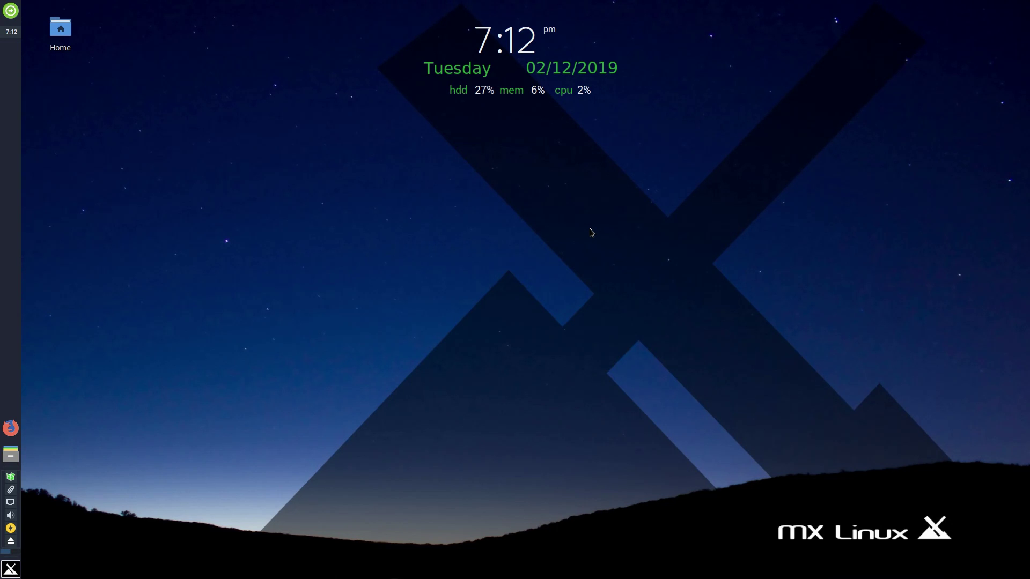